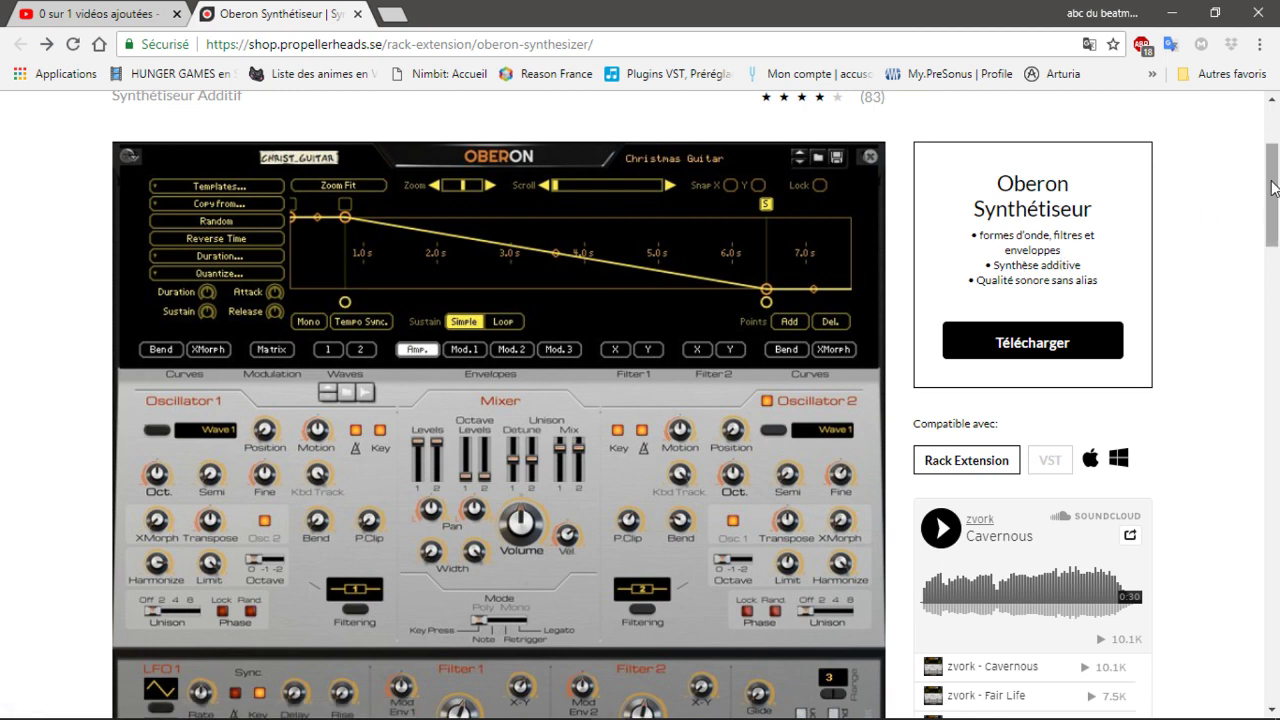
# - Look through the Oberon synthesizer's shop page, covering its interface picture, compatibility, audio demos and description
pyautogui.moveTo(1273, 190); pyautogui.dragTo(1276, 195)
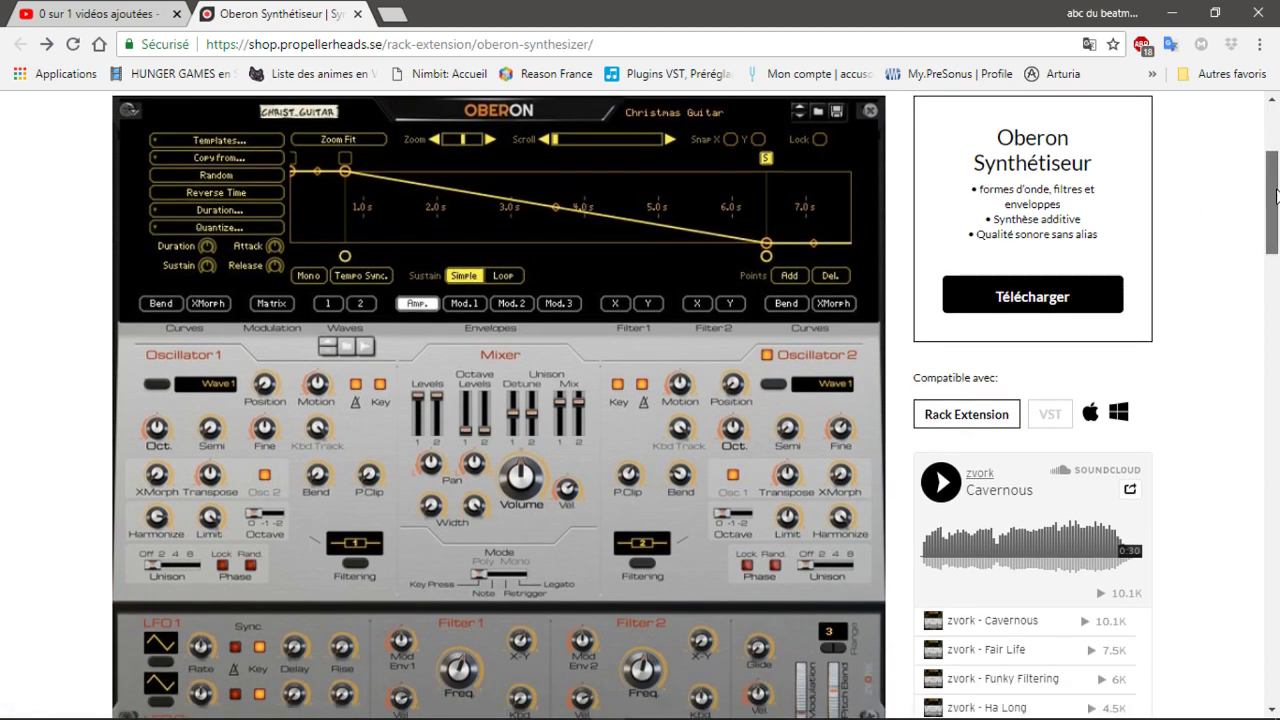
pyautogui.moveTo(1276, 195); pyautogui.dragTo(1276, 243)
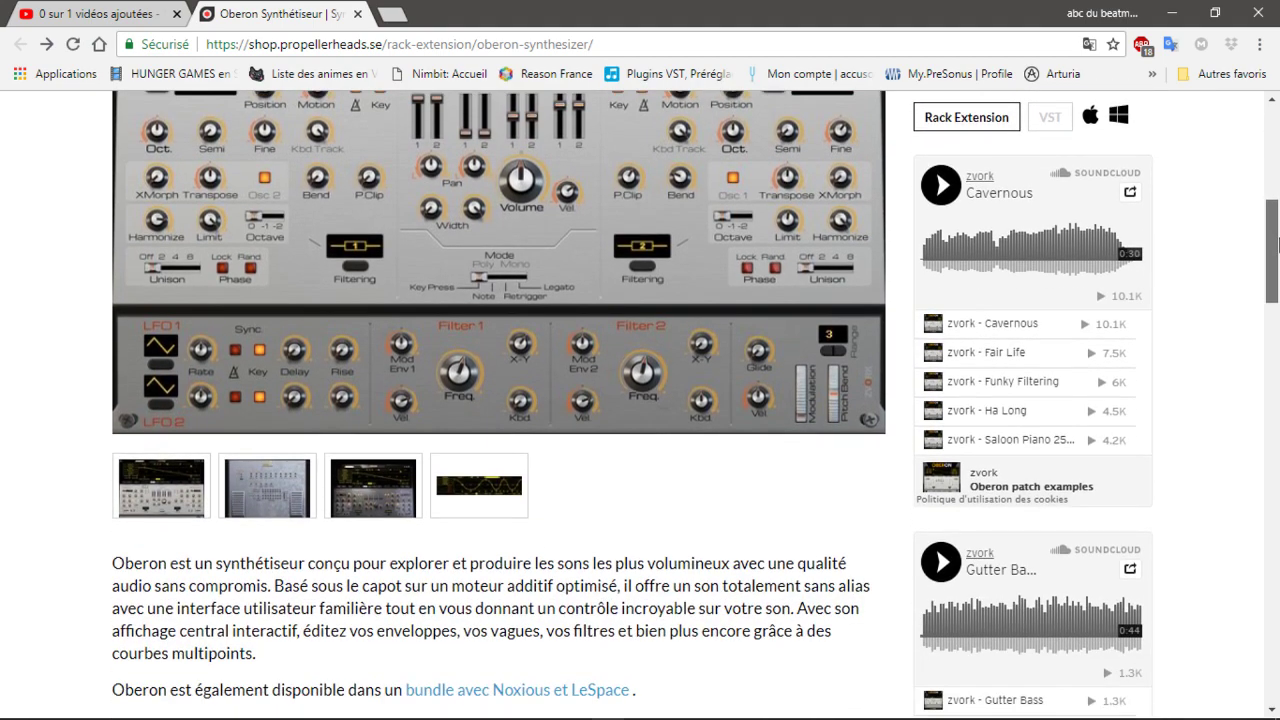
pyautogui.moveTo(1276, 243); pyautogui.dragTo(1255, 140)
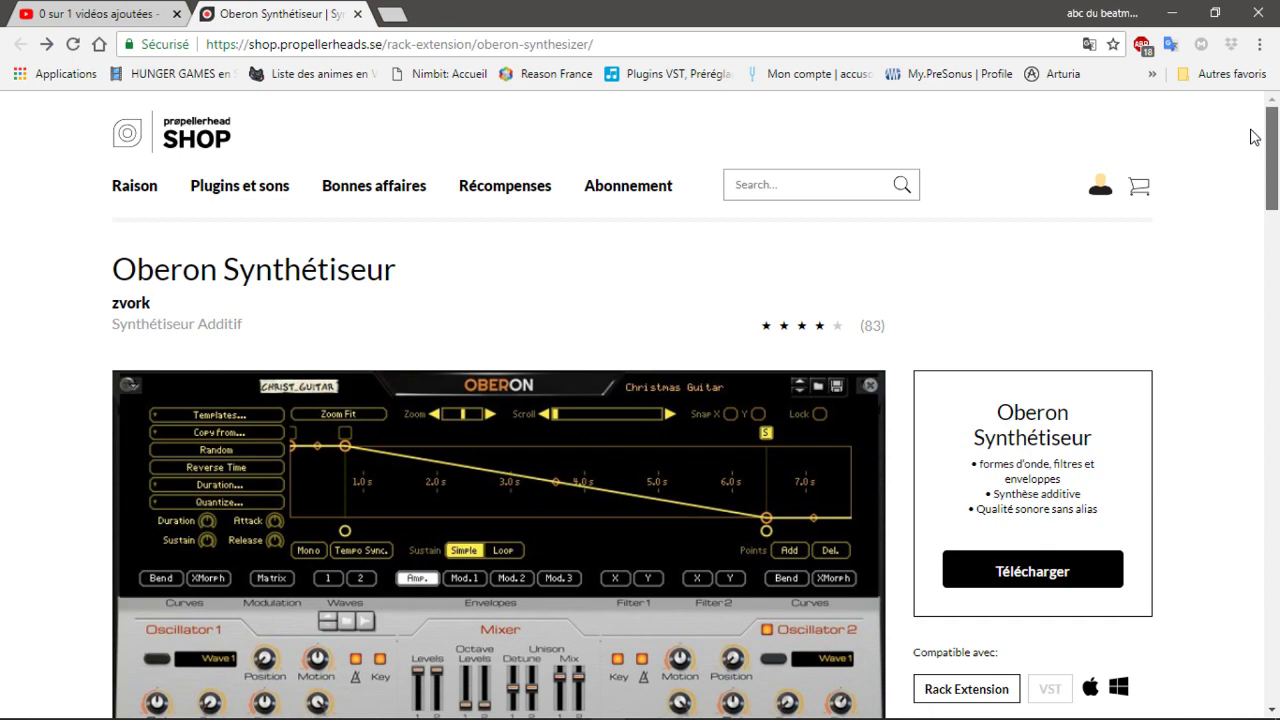
pyautogui.moveTo(1255, 140); pyautogui.dragTo(1274, 213)
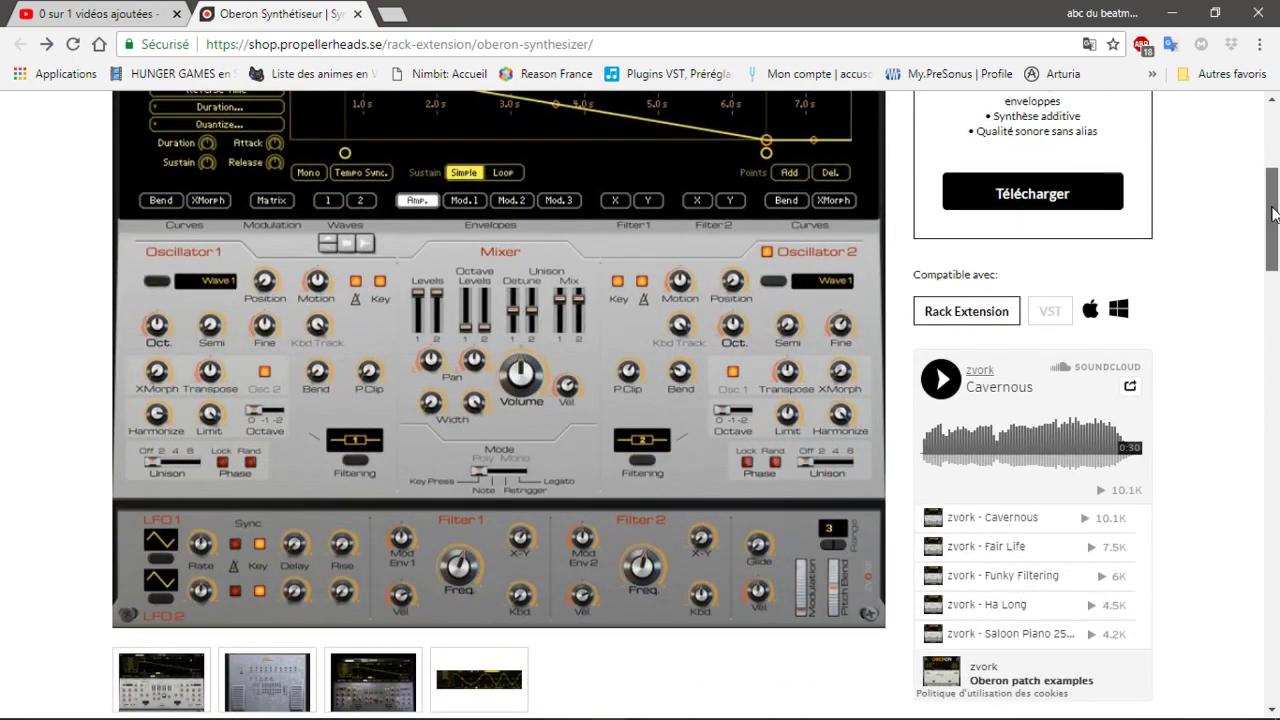
pyautogui.scroll(-1, 1274, 213)
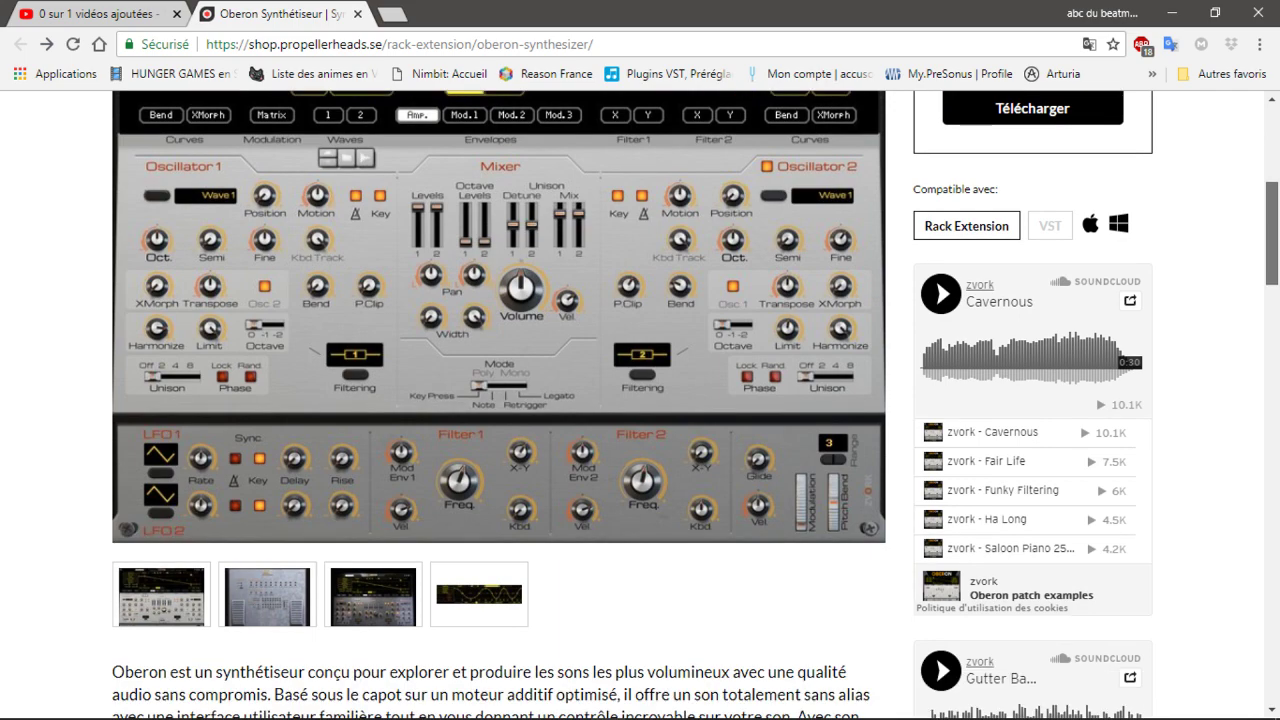
pyautogui.scroll(5, 1274, 213)
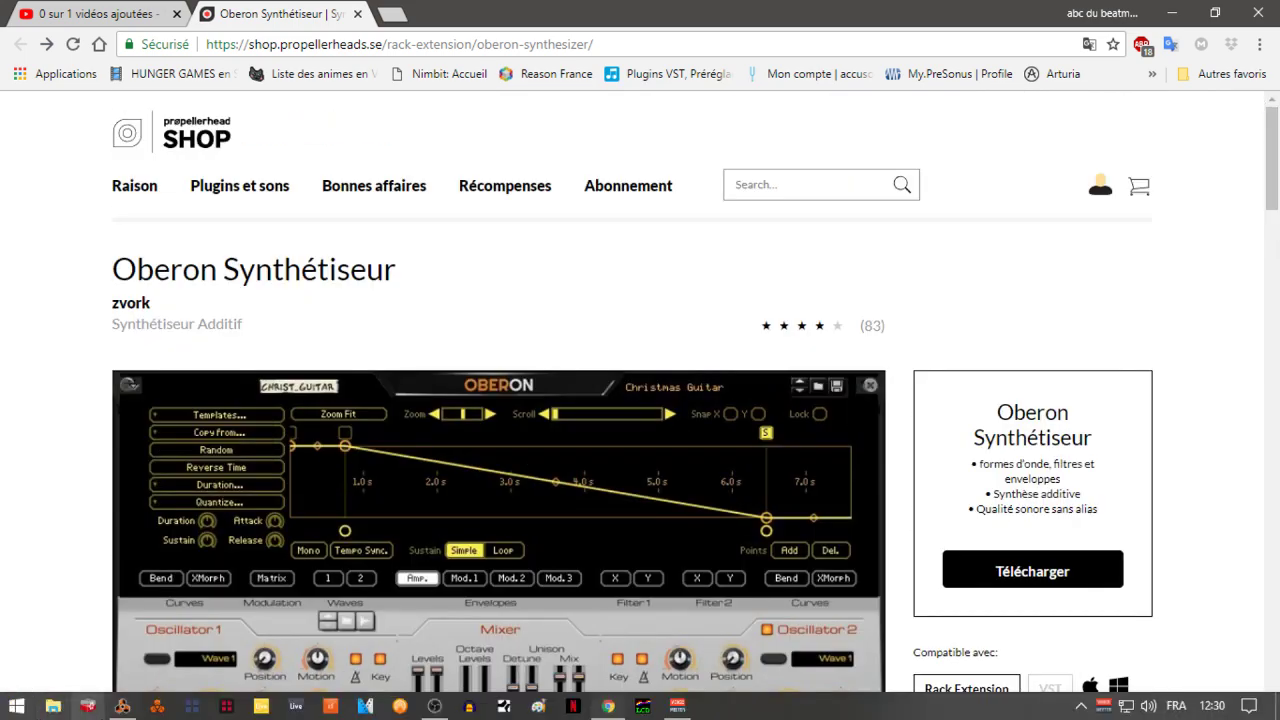
# - Switch to Reason and reset the Oberon 1 device in the rack to its initial state
pyautogui.click(122, 708)
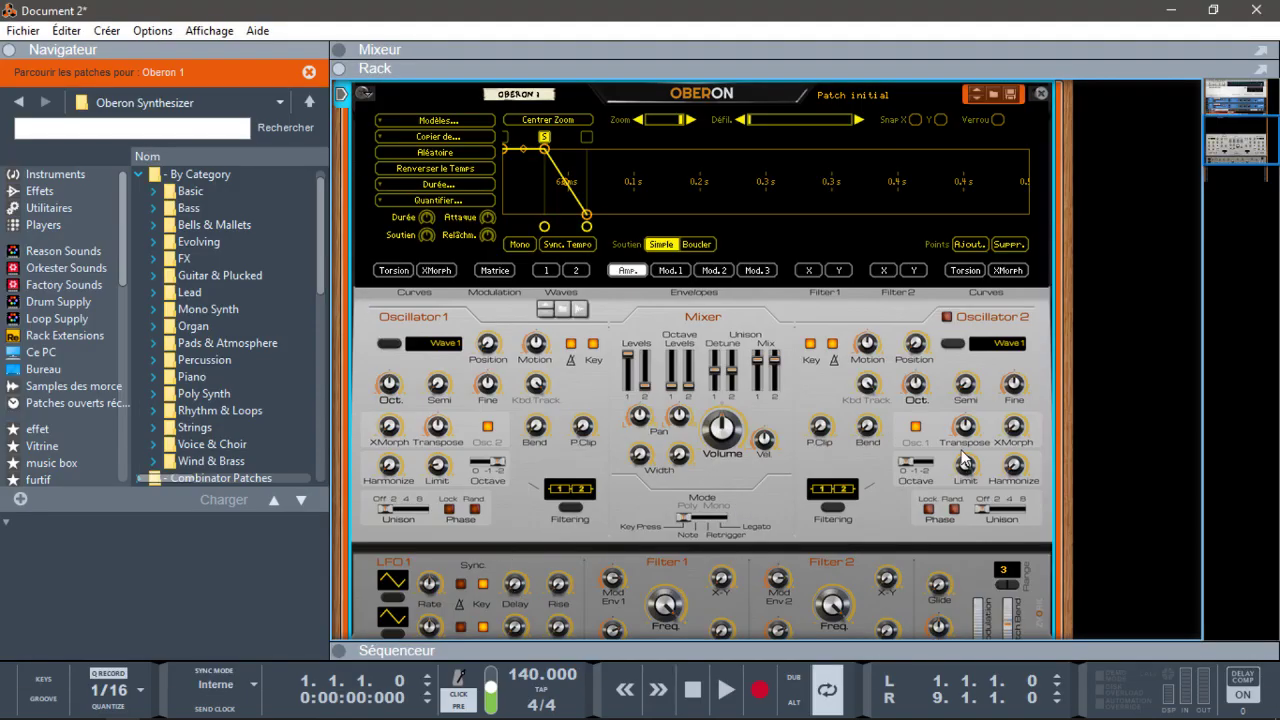
pyautogui.moveTo(1222, 145); pyautogui.dragTo(1226, 131)
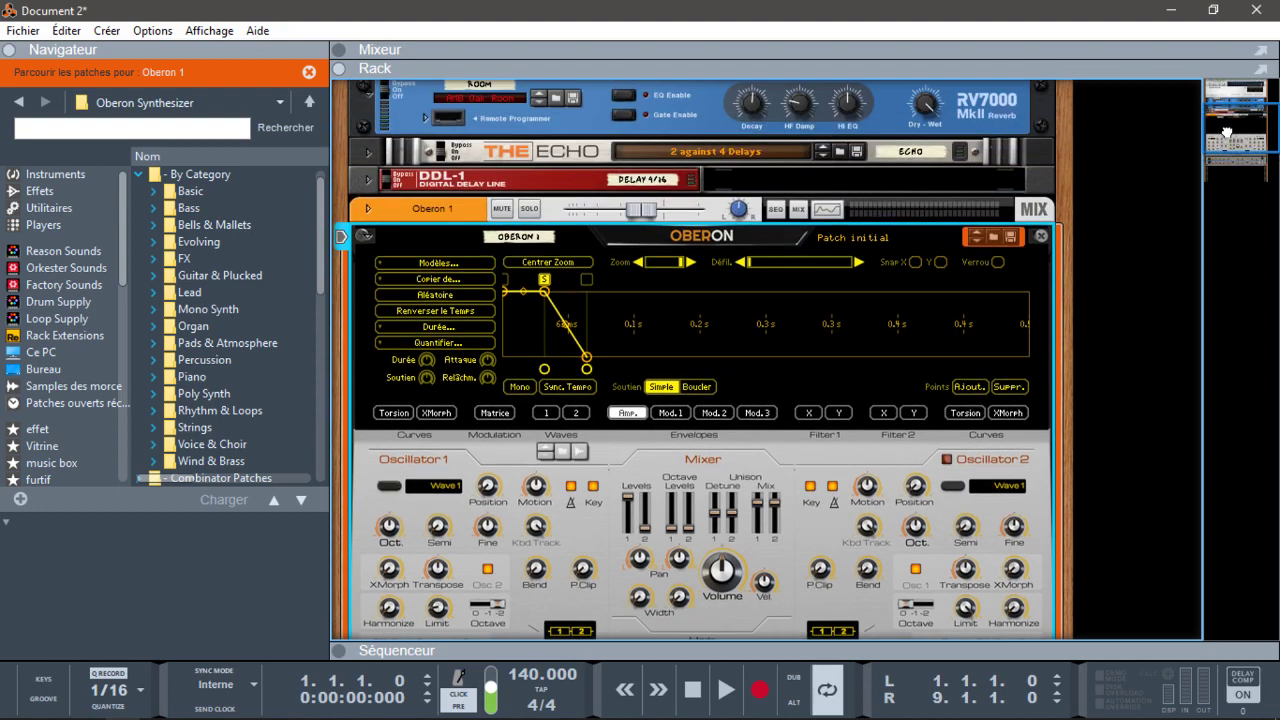
pyautogui.moveTo(1226, 131)
pyautogui.mouseDown()
pyautogui.moveTo(1230, 171)
pyautogui.moveTo(1232, 140)
pyautogui.mouseUp()
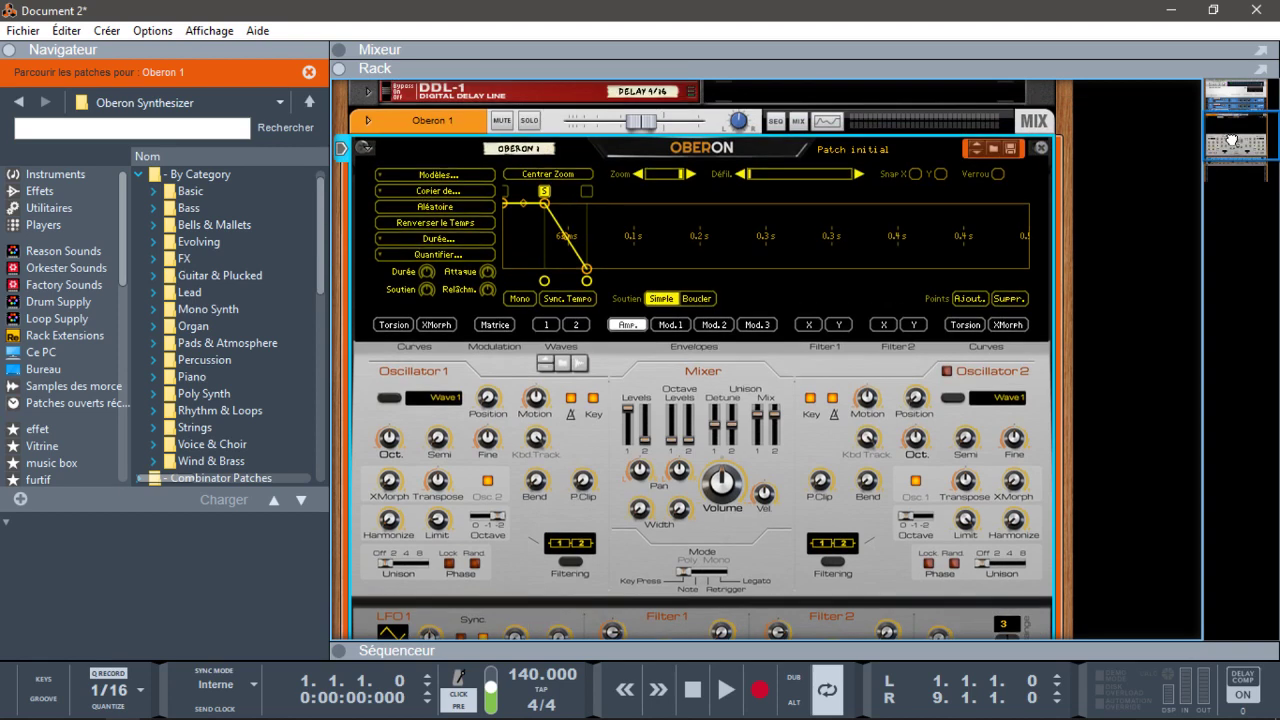
pyautogui.moveTo(1232, 140); pyautogui.dragTo(1232, 142)
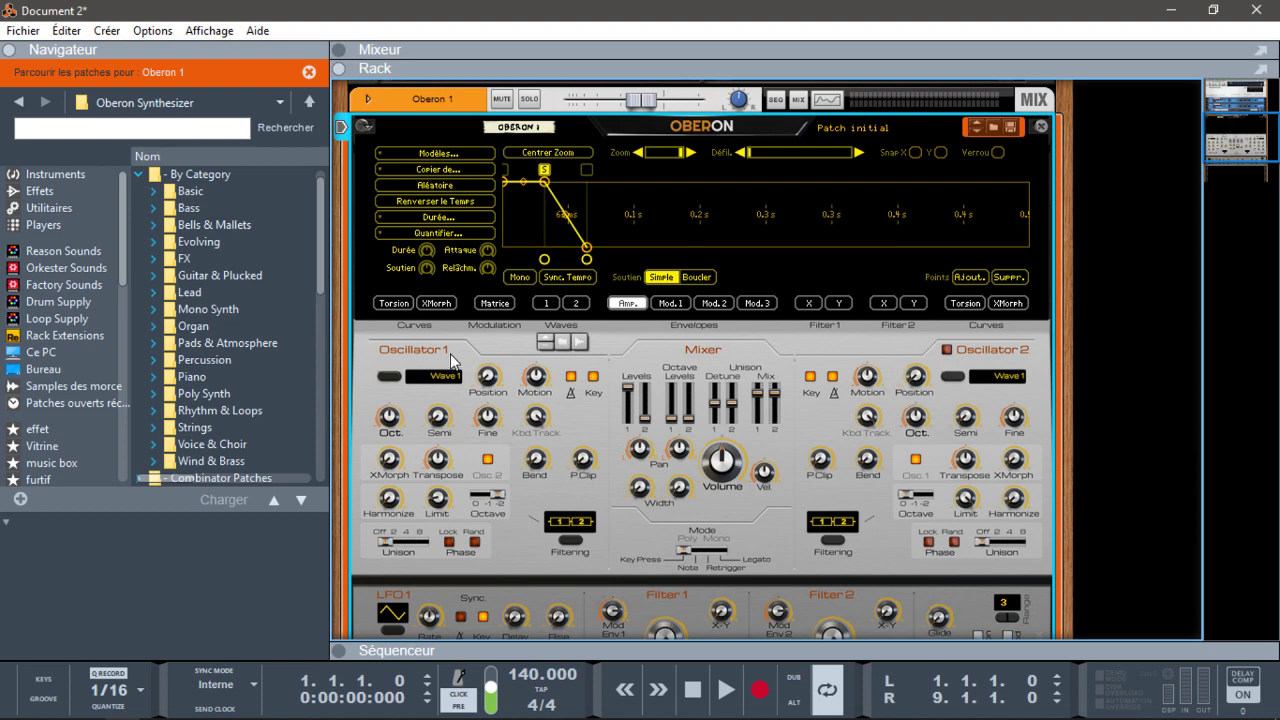
pyautogui.rightClick(583, 440)
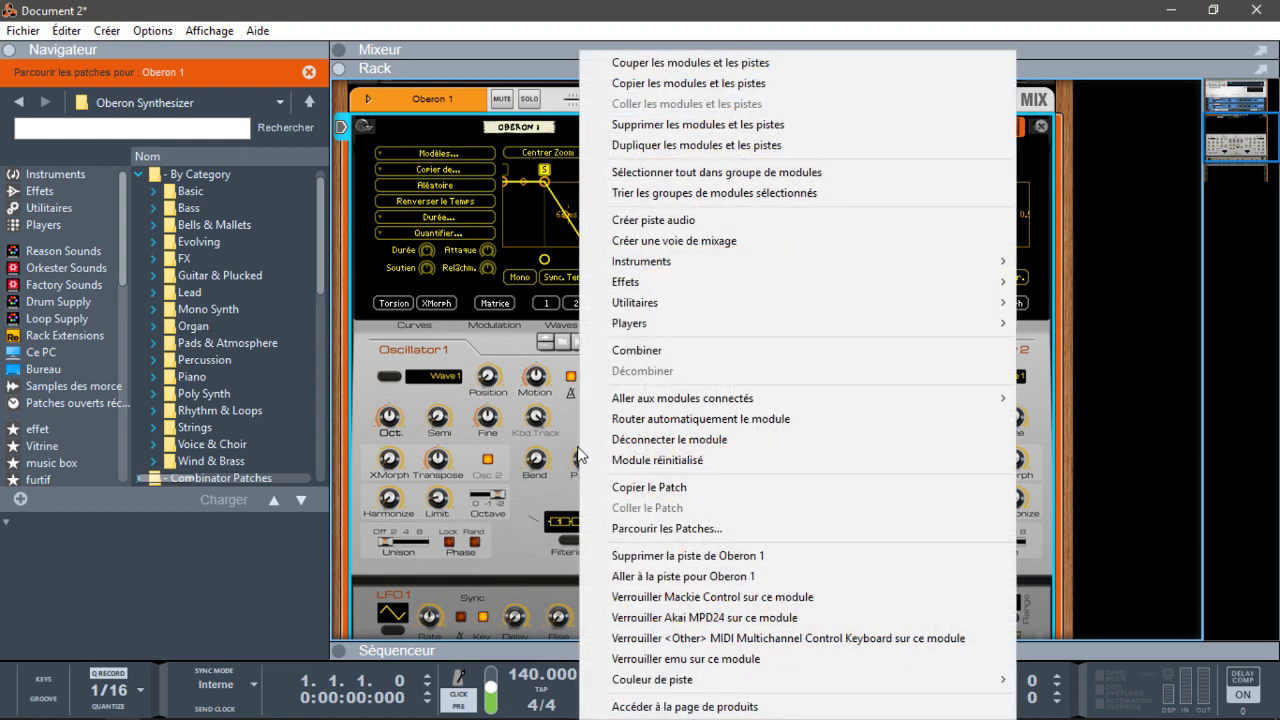
pyautogui.click(664, 462)
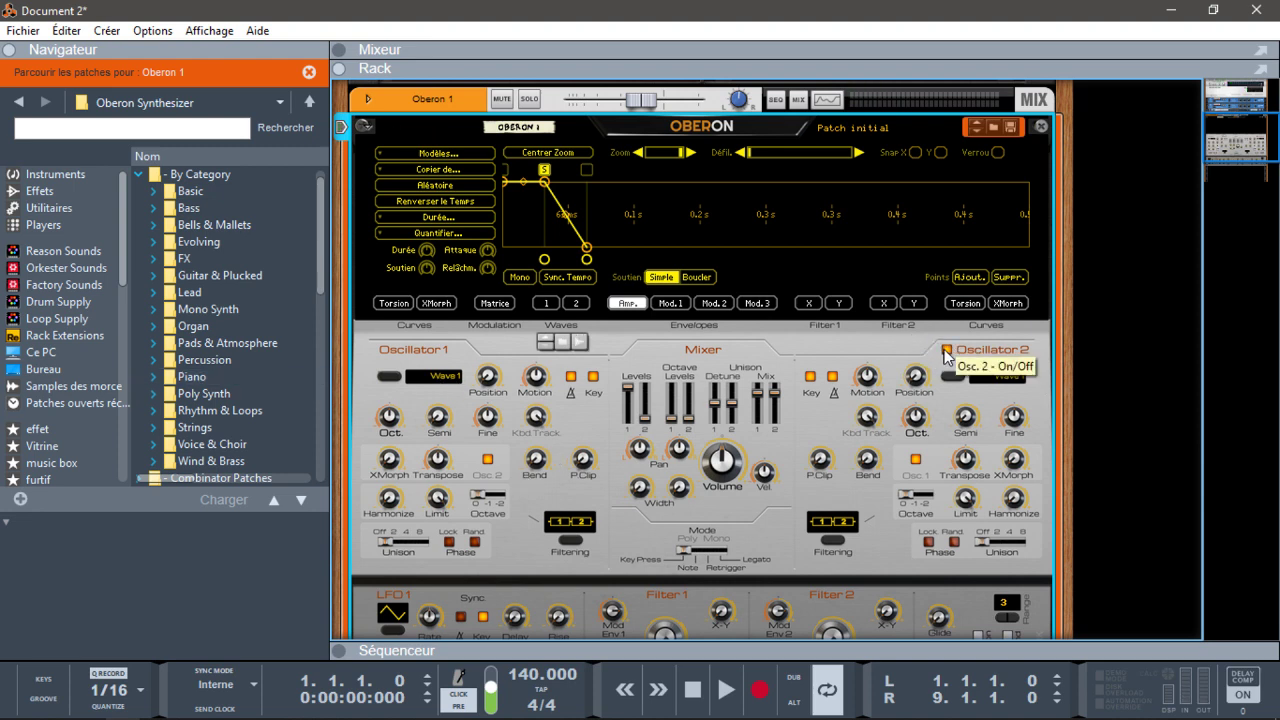
# - Enable oscillator 2 and try out different mixer levels for both oscillators together with oscillator 2's octave
pyautogui.click(946, 352)
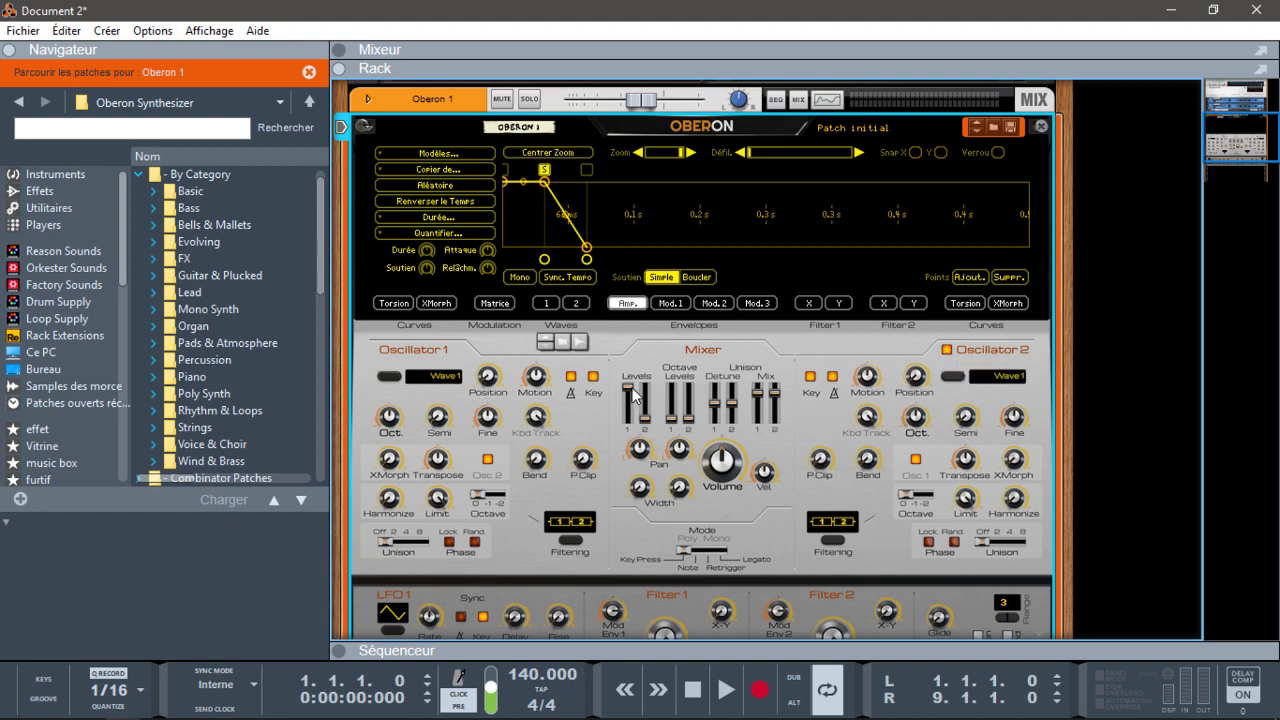
pyautogui.moveTo(628, 387)
pyautogui.mouseDown()
pyautogui.moveTo(628, 416)
pyautogui.moveTo(648, 394)
pyautogui.mouseUp()
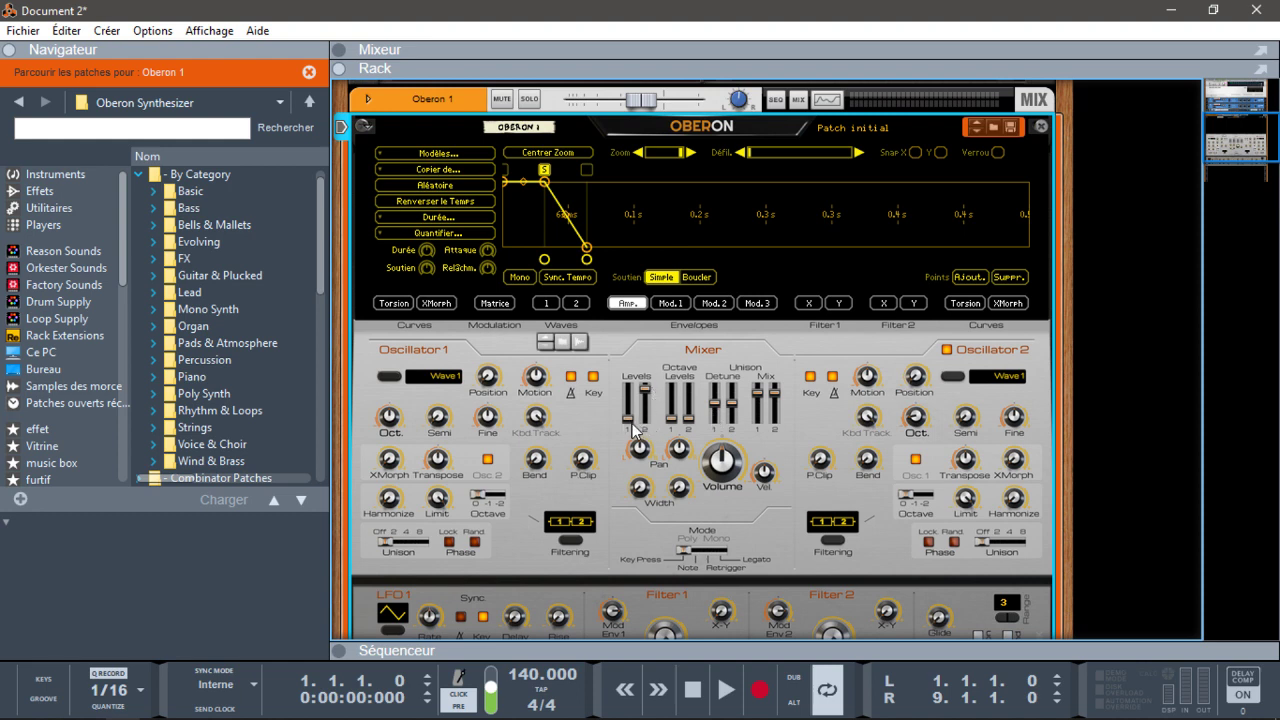
pyautogui.moveTo(632, 418); pyautogui.dragTo(636, 388)
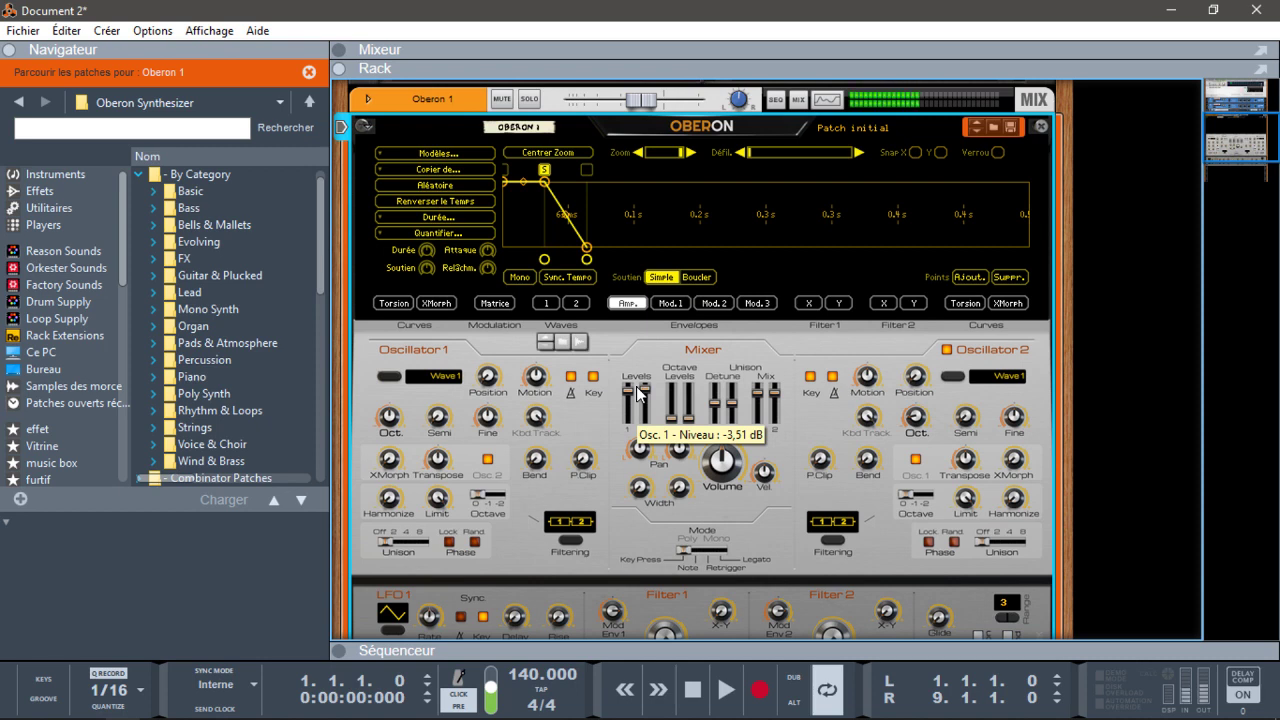
pyautogui.moveTo(645, 392); pyautogui.dragTo(644, 512)
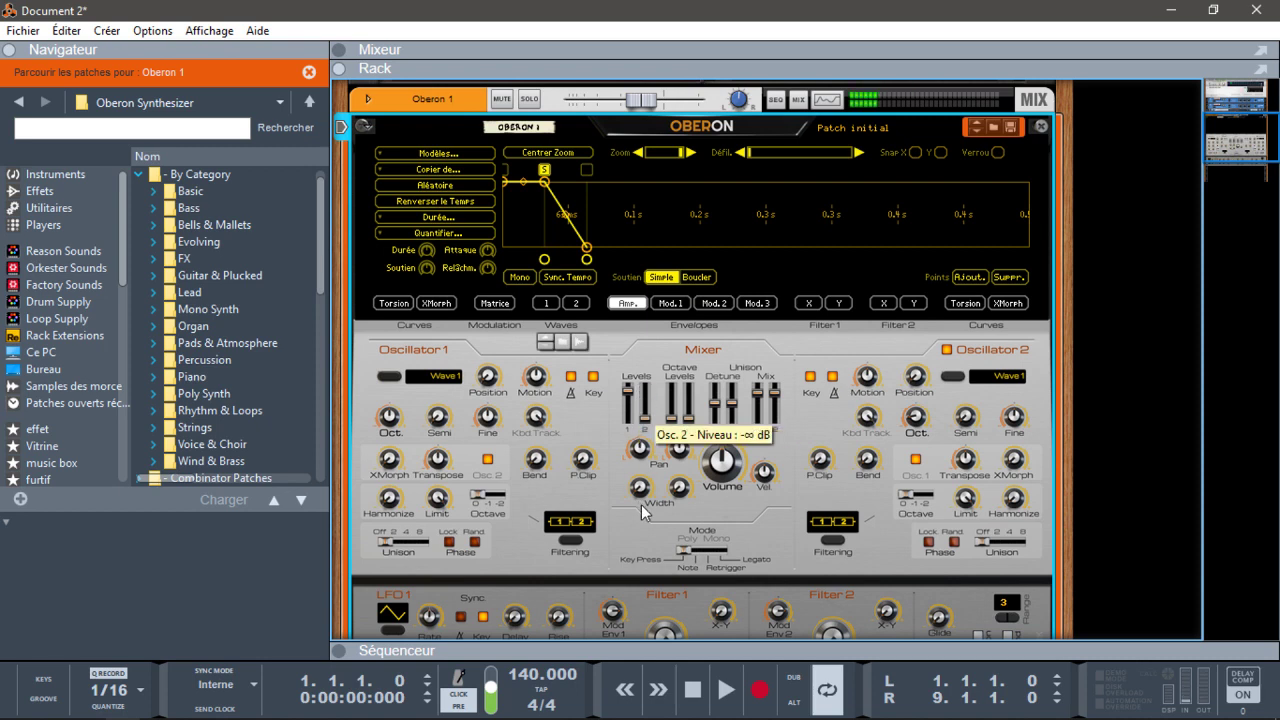
pyautogui.moveTo(645, 418); pyautogui.dragTo(632, 382)
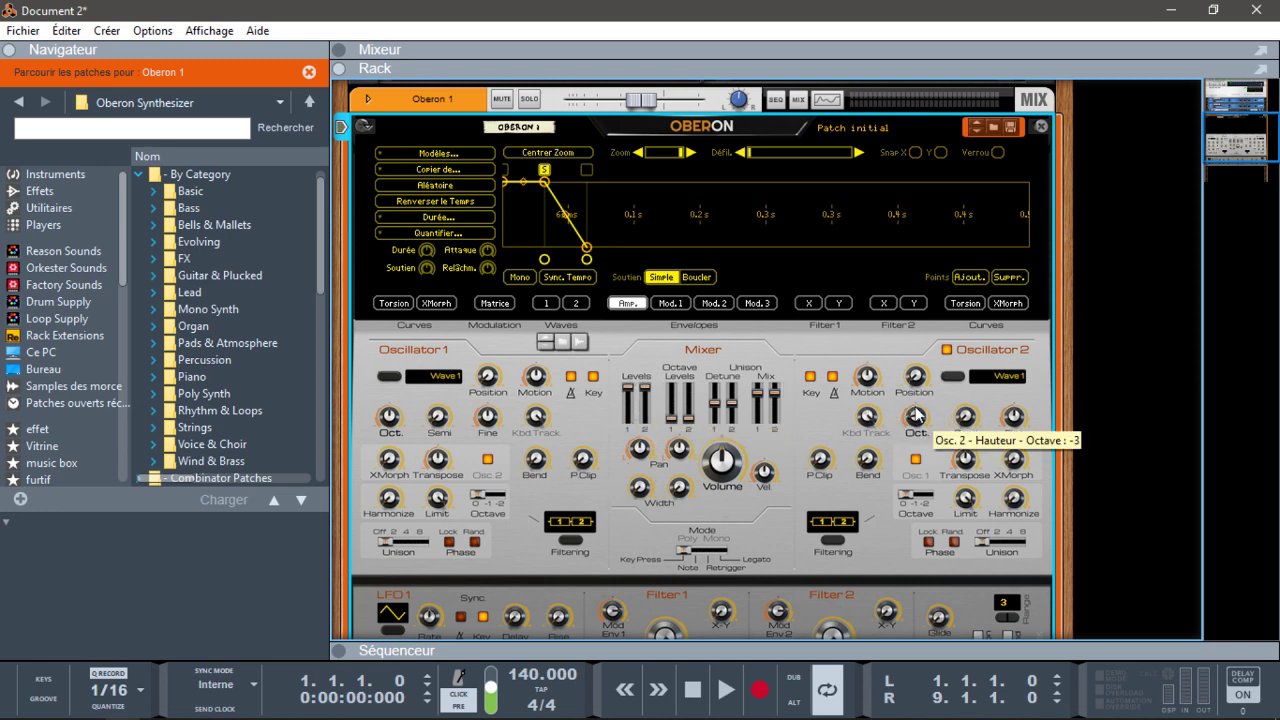
pyautogui.moveTo(916, 414); pyautogui.dragTo(921, 341)
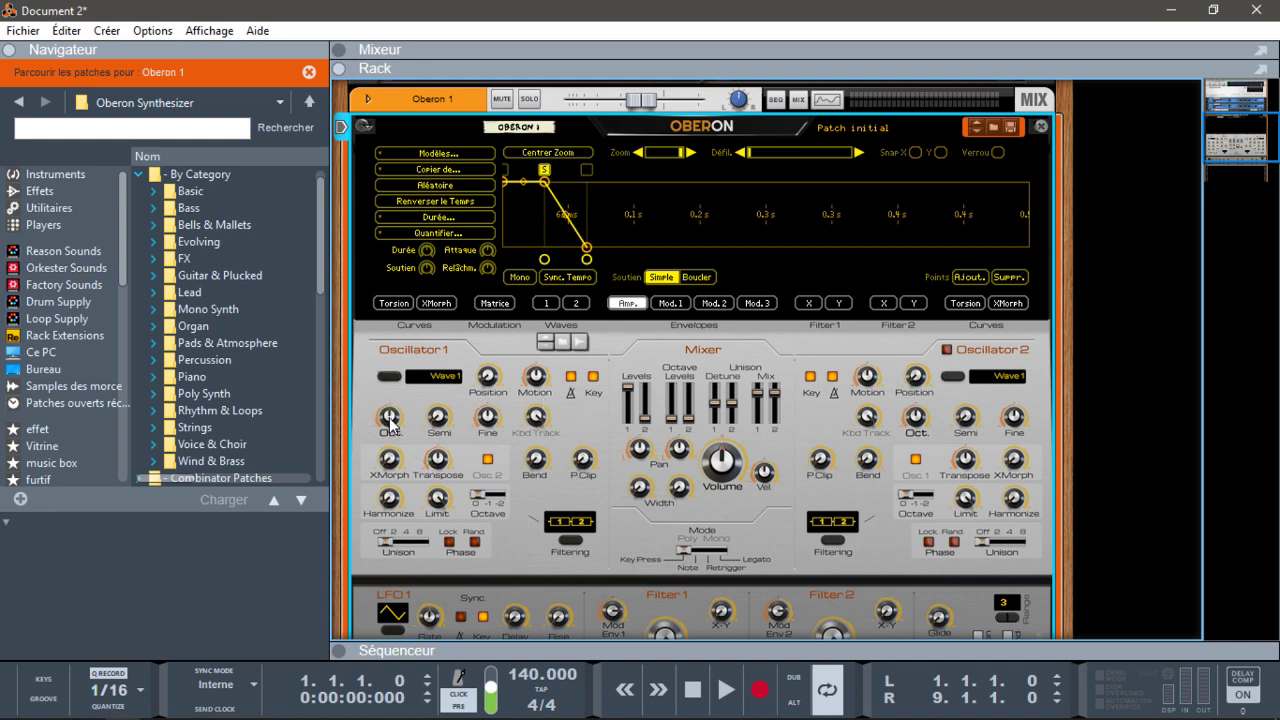
# - Audition the Onde 2, Oberon, Métal, FM 1 and FM 2 waveforms on oscillator 1
pyautogui.moveTo(390, 424)
pyautogui.click(394, 378)
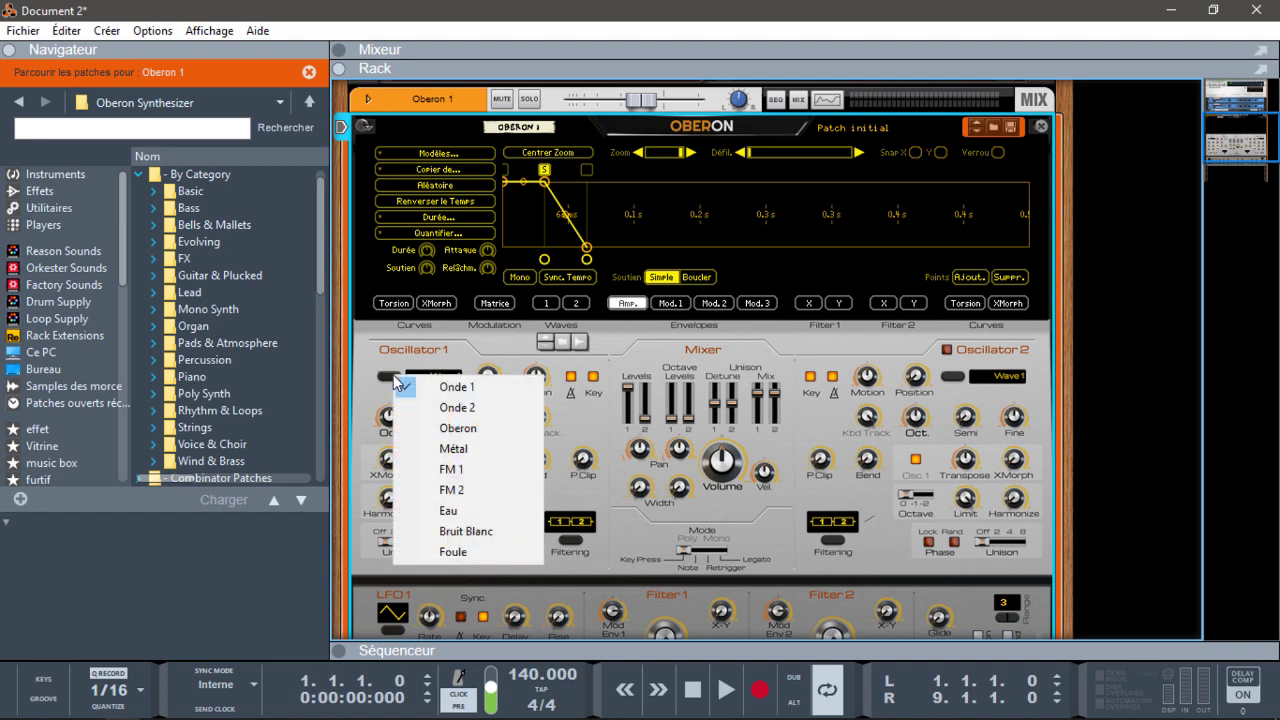
pyautogui.click(470, 408)
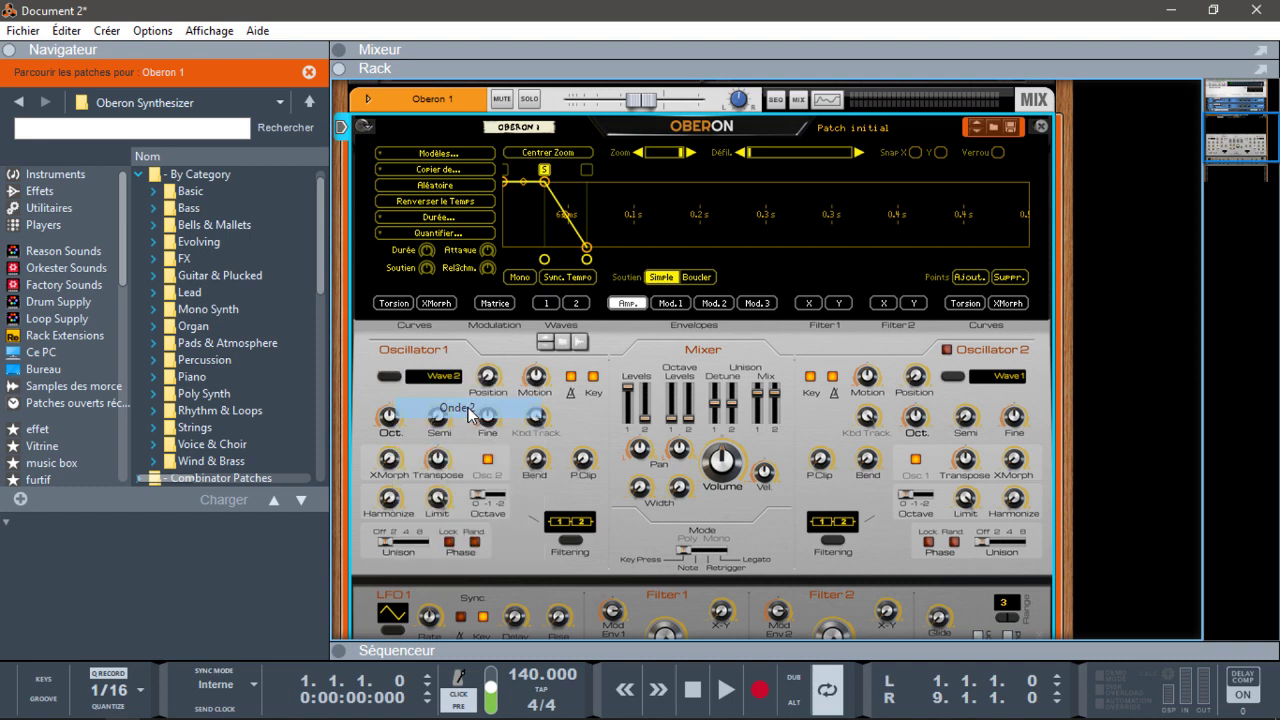
pyautogui.click(395, 378)
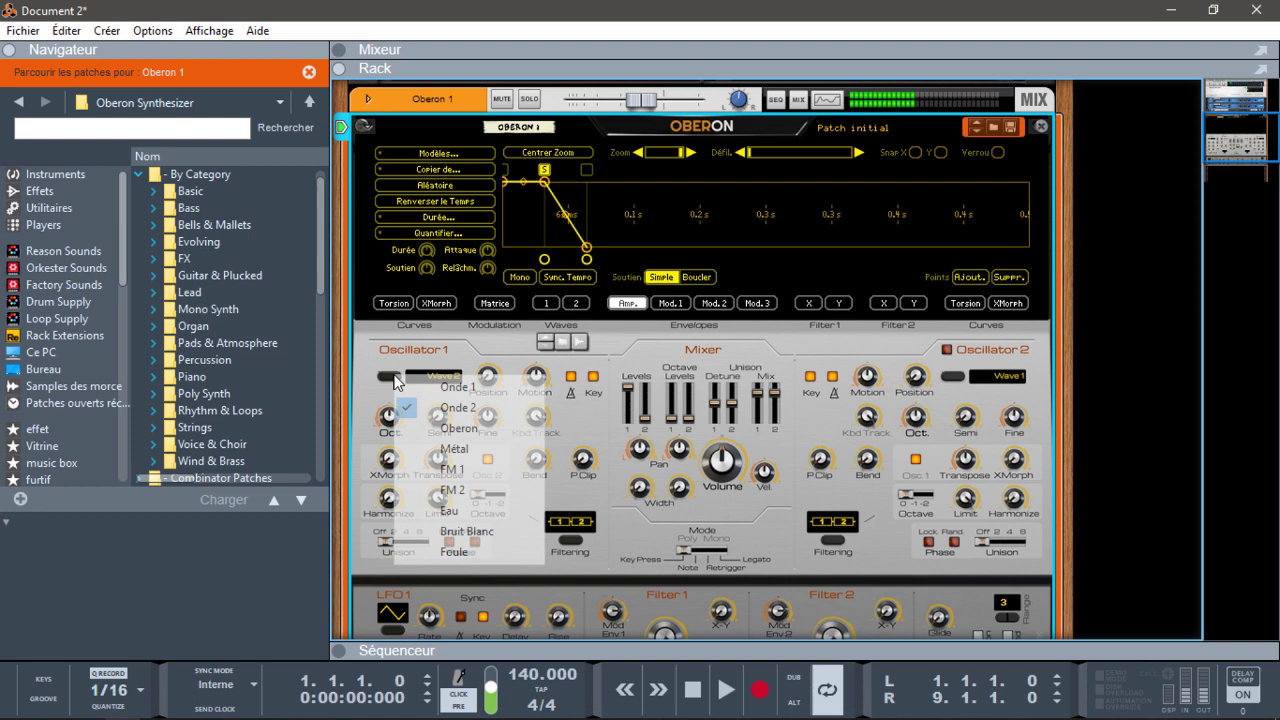
pyautogui.click(458, 428)
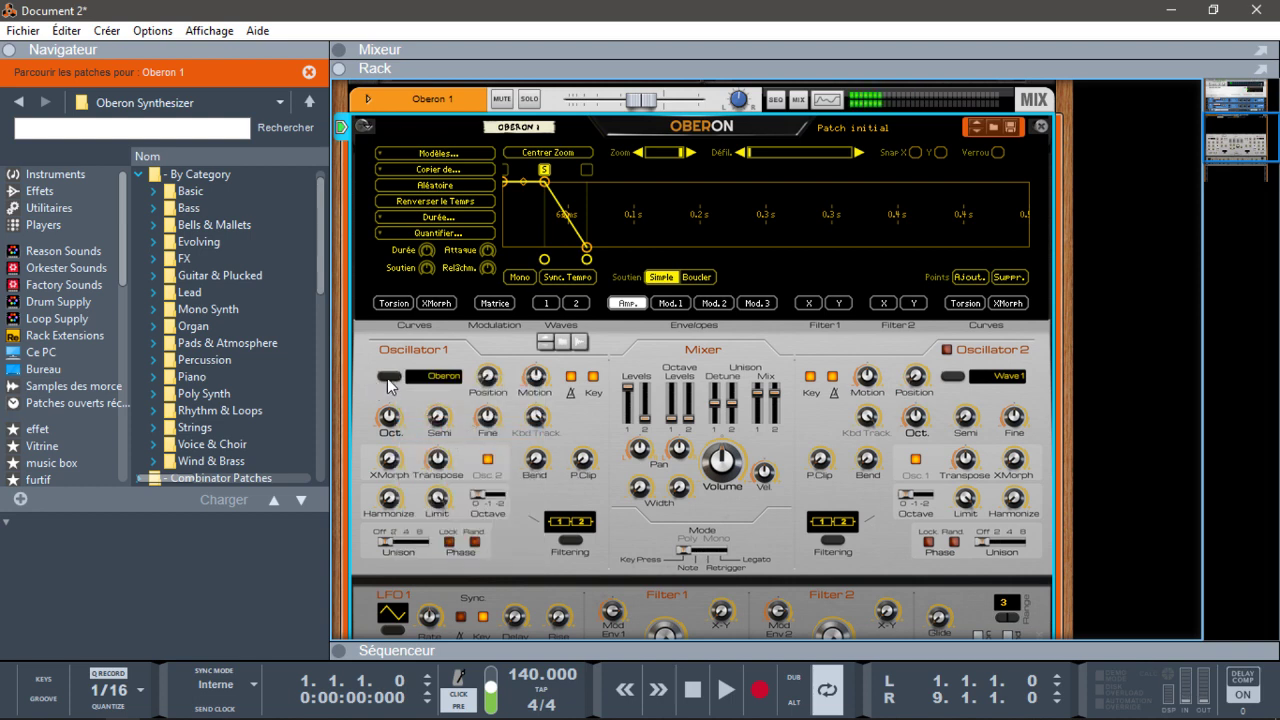
pyautogui.click(388, 378)
pyautogui.click(425, 448)
pyautogui.click(410, 377)
pyautogui.click(432, 464)
pyautogui.click(393, 379)
pyautogui.click(458, 504)
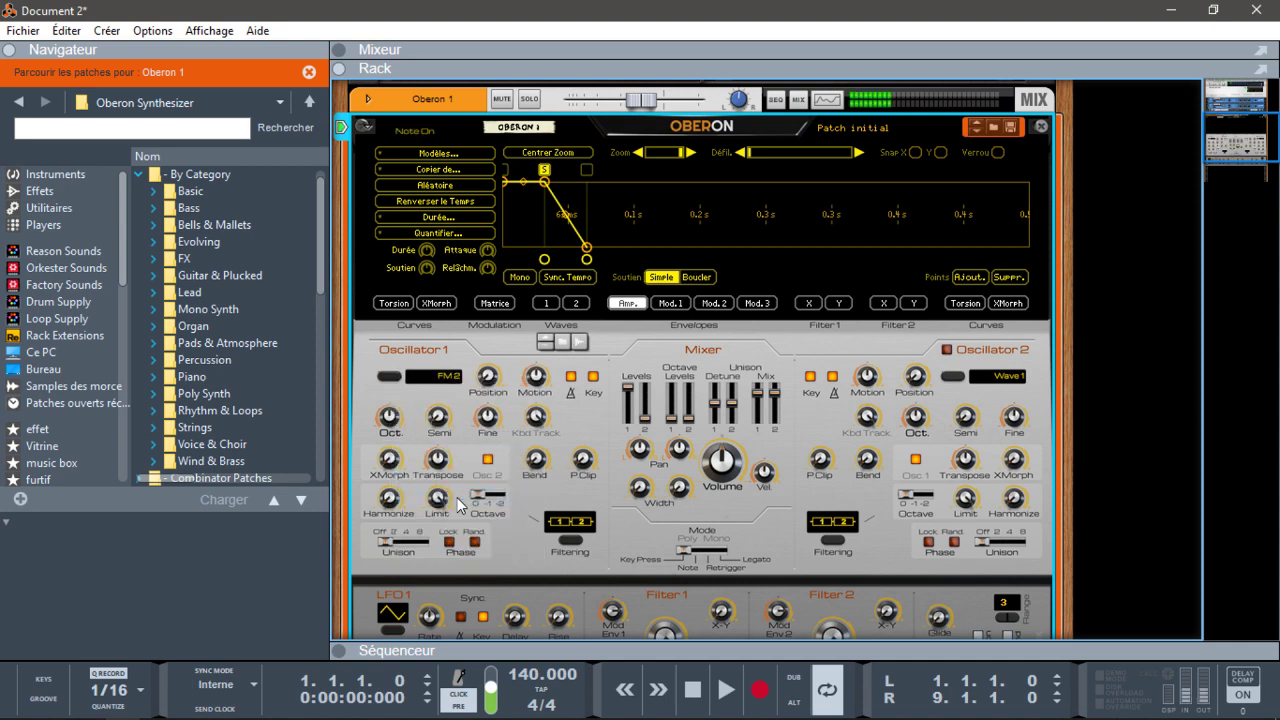
# - Audition the Eau, Bruit Blanc and Foule waveforms on oscillator 1, and return it to Onde 1
pyautogui.click(398, 377)
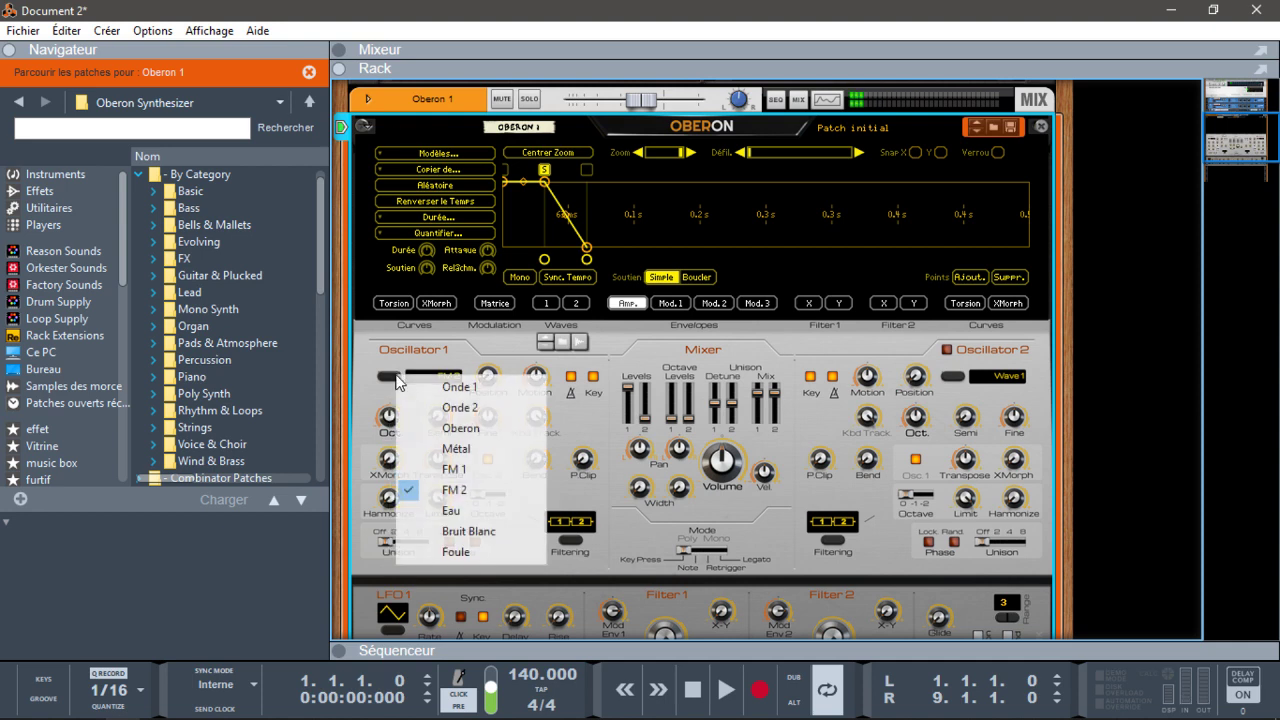
pyautogui.click(454, 514)
pyautogui.click(401, 382)
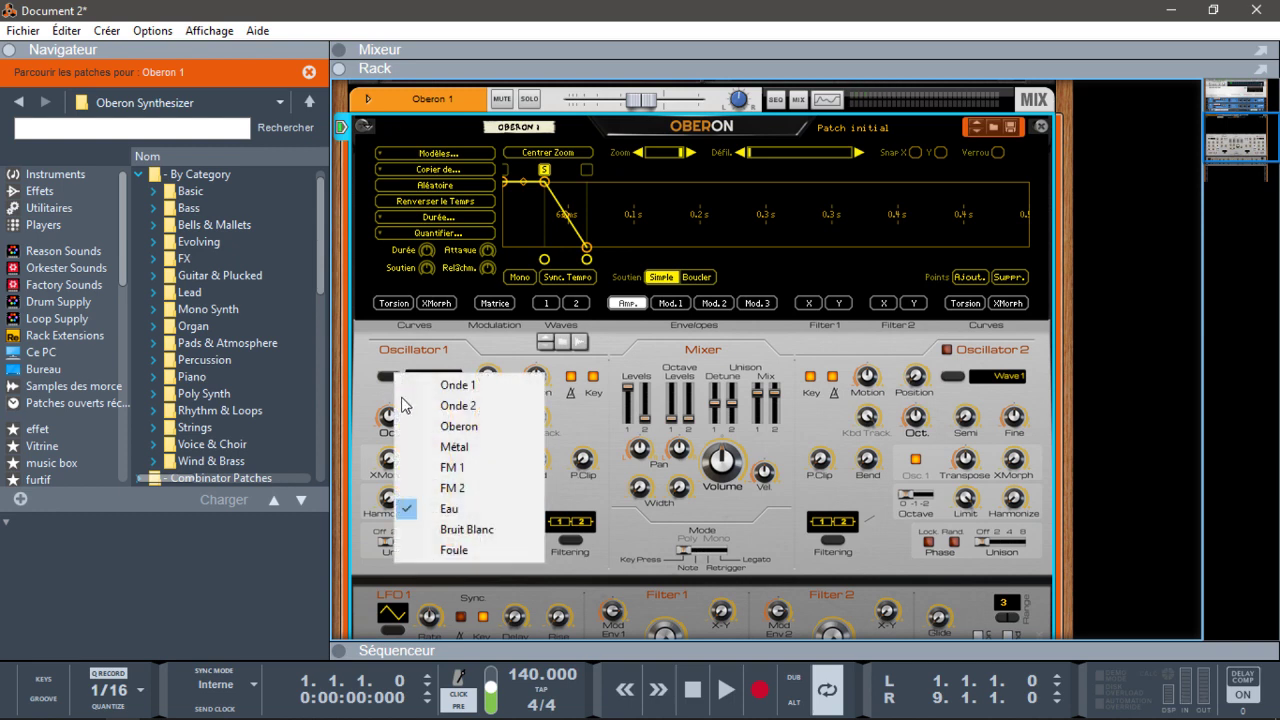
pyautogui.click(462, 530)
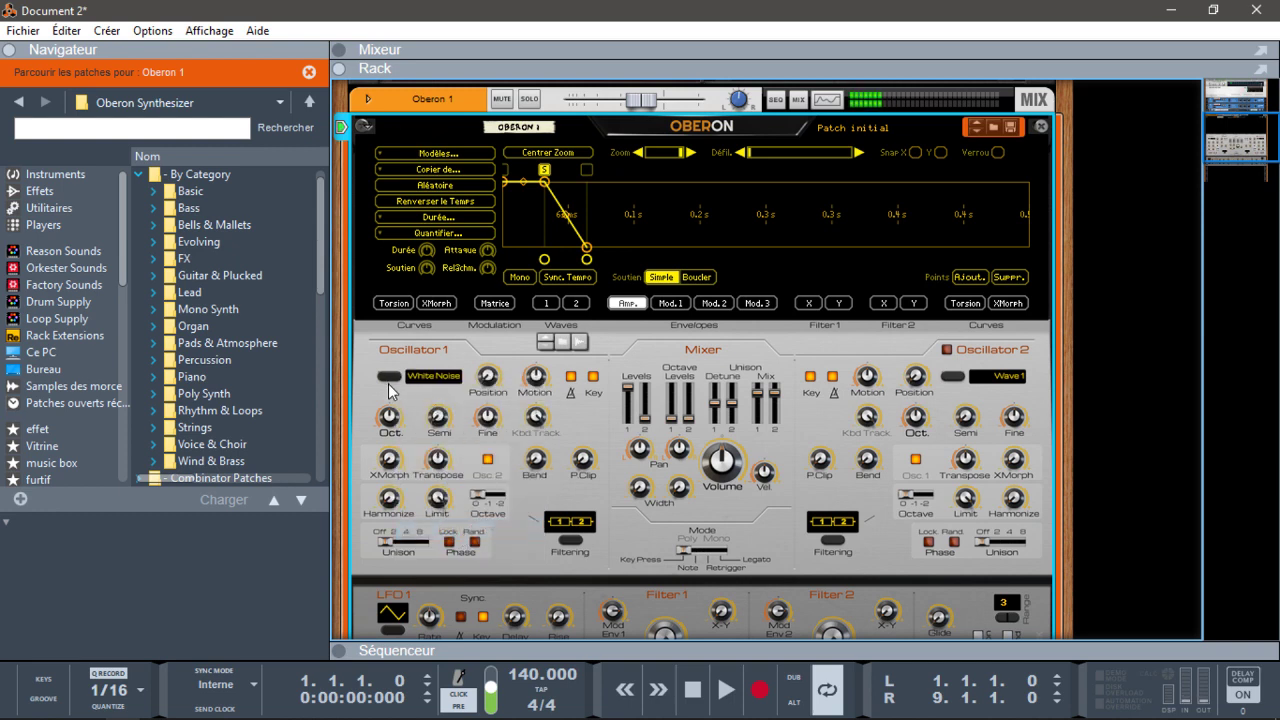
pyautogui.click(400, 377)
pyautogui.click(463, 568)
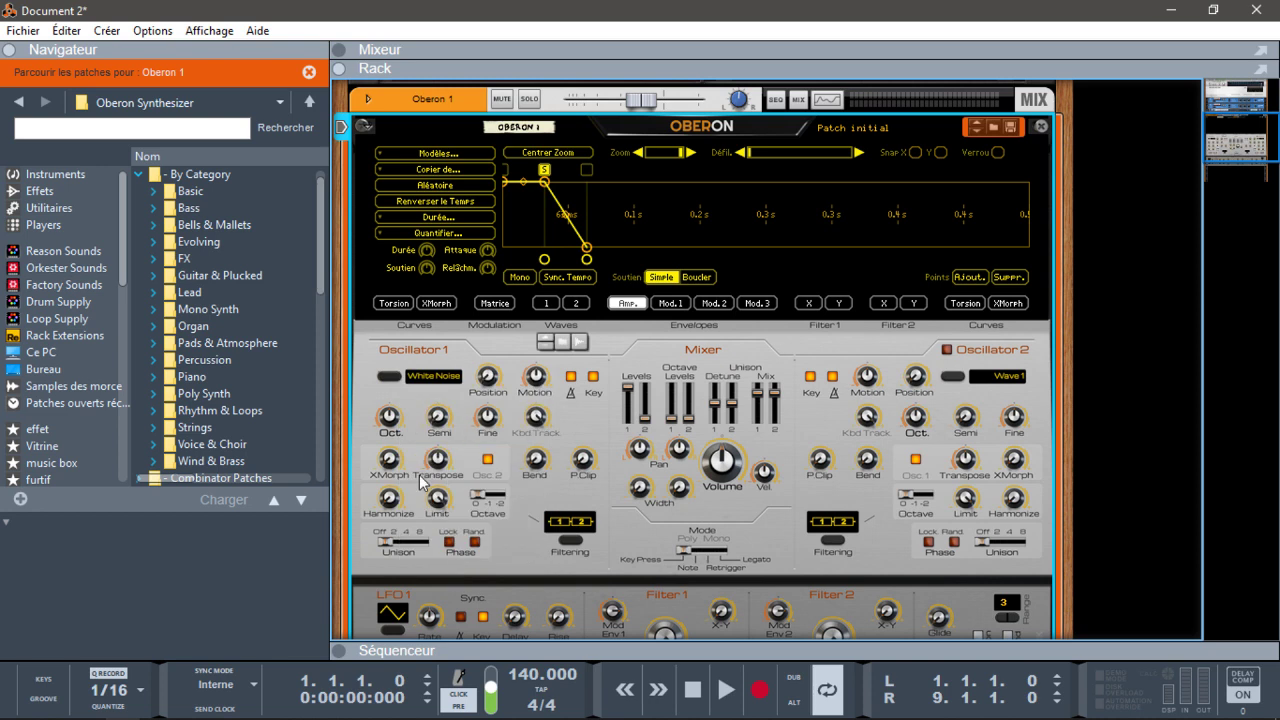
pyautogui.click(390, 378)
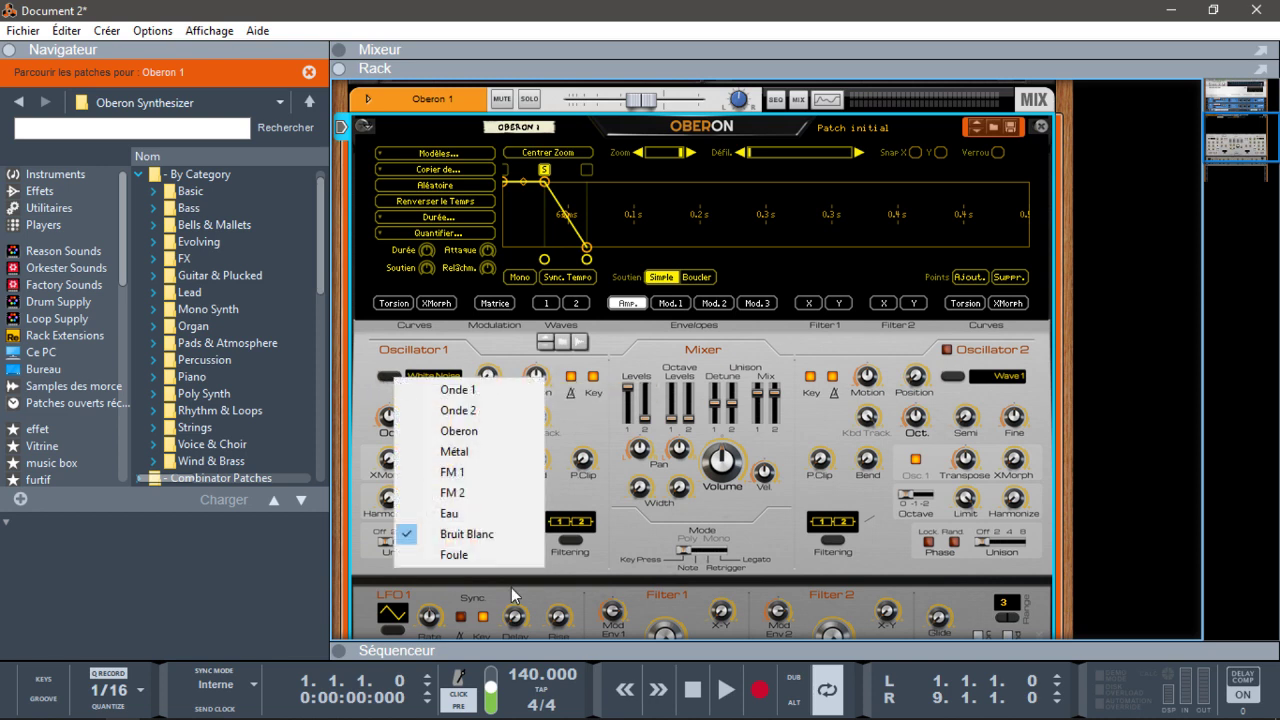
pyautogui.click(468, 555)
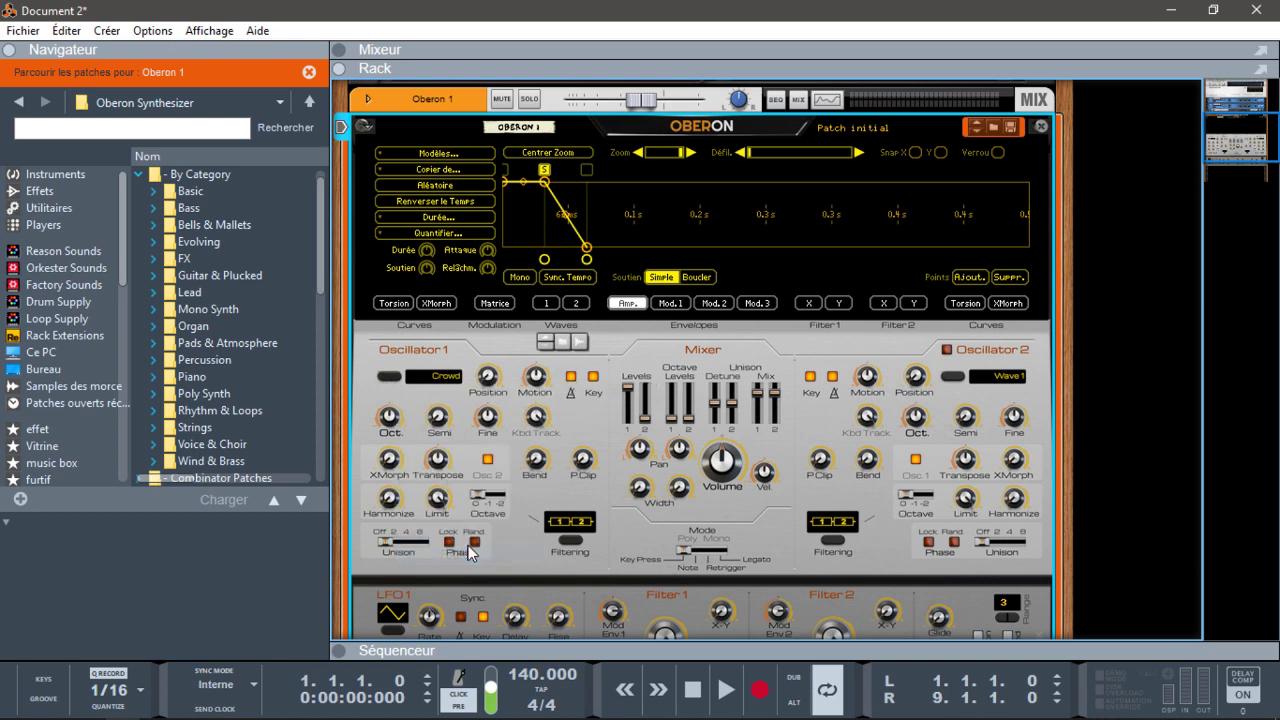
pyautogui.click(390, 377)
pyautogui.click(452, 384)
# - Turn off the Osc 2 morphing destination in oscillator 1
pyautogui.click(489, 461)
pyautogui.click(488, 461)
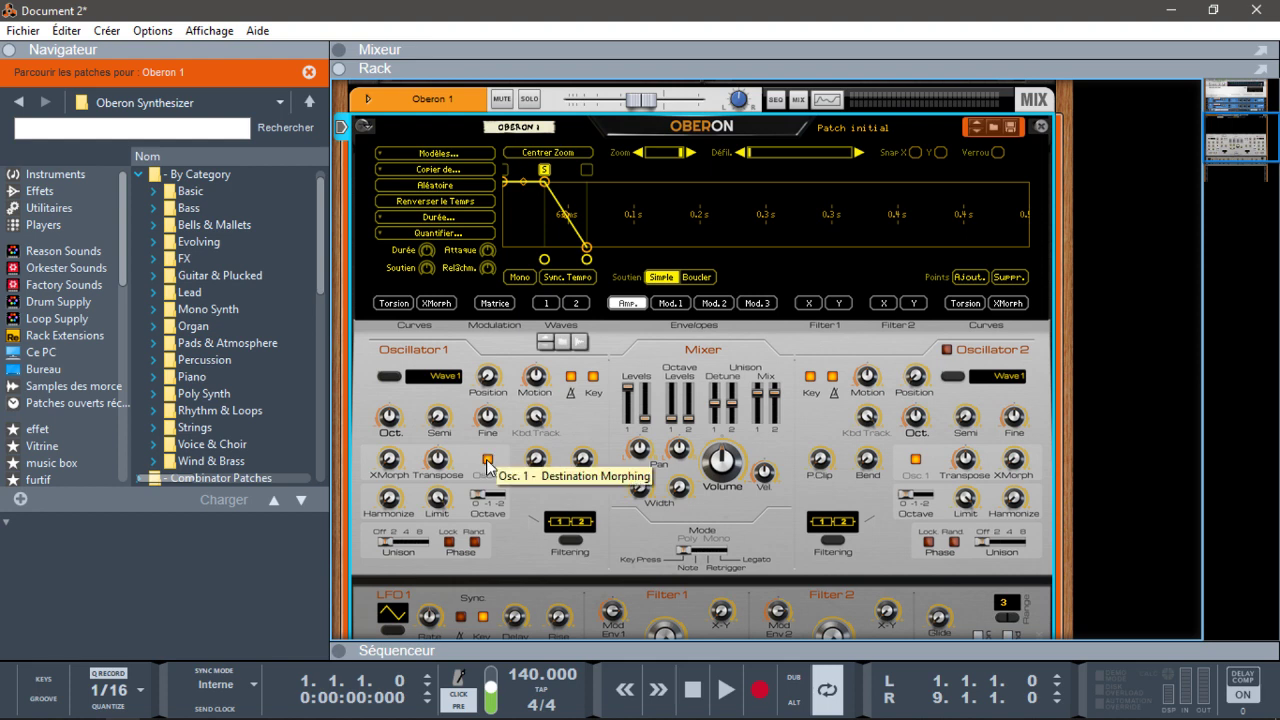
pyautogui.click(488, 461)
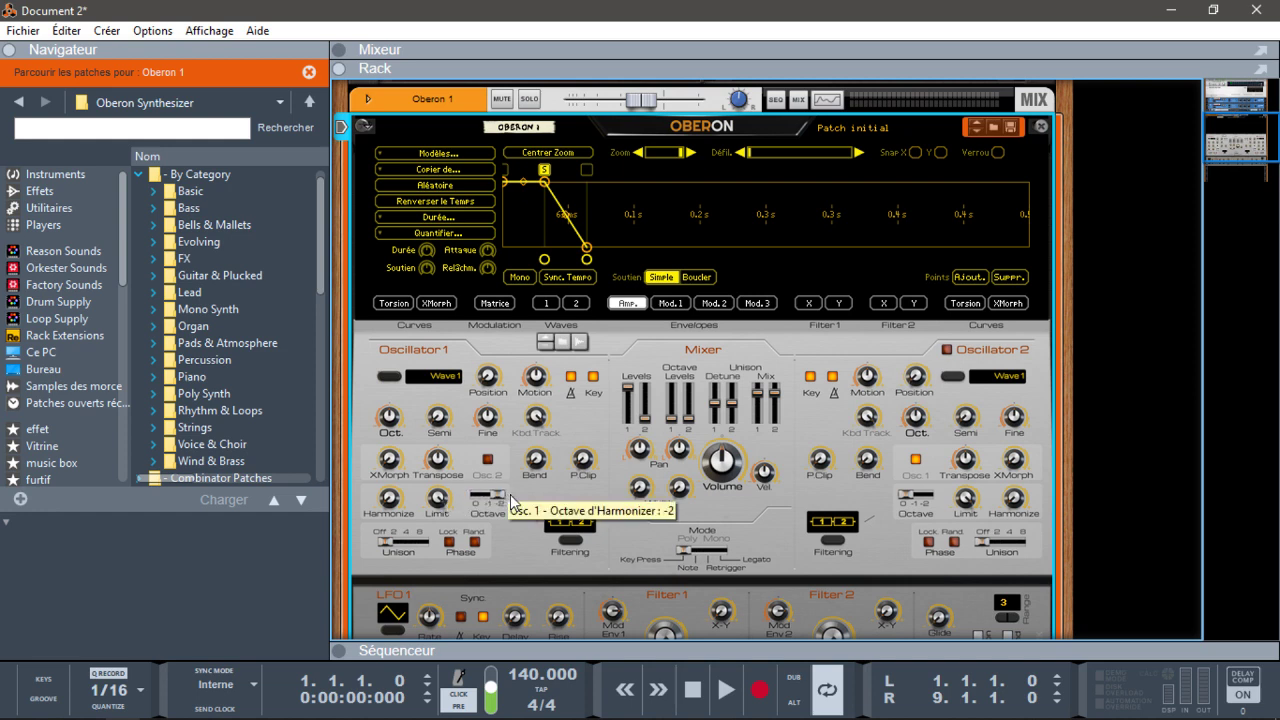
# - Set oscillator 1's harmonizer octave to 0 and its unison to Off
pyautogui.moveTo(501, 503); pyautogui.dragTo(452, 505)
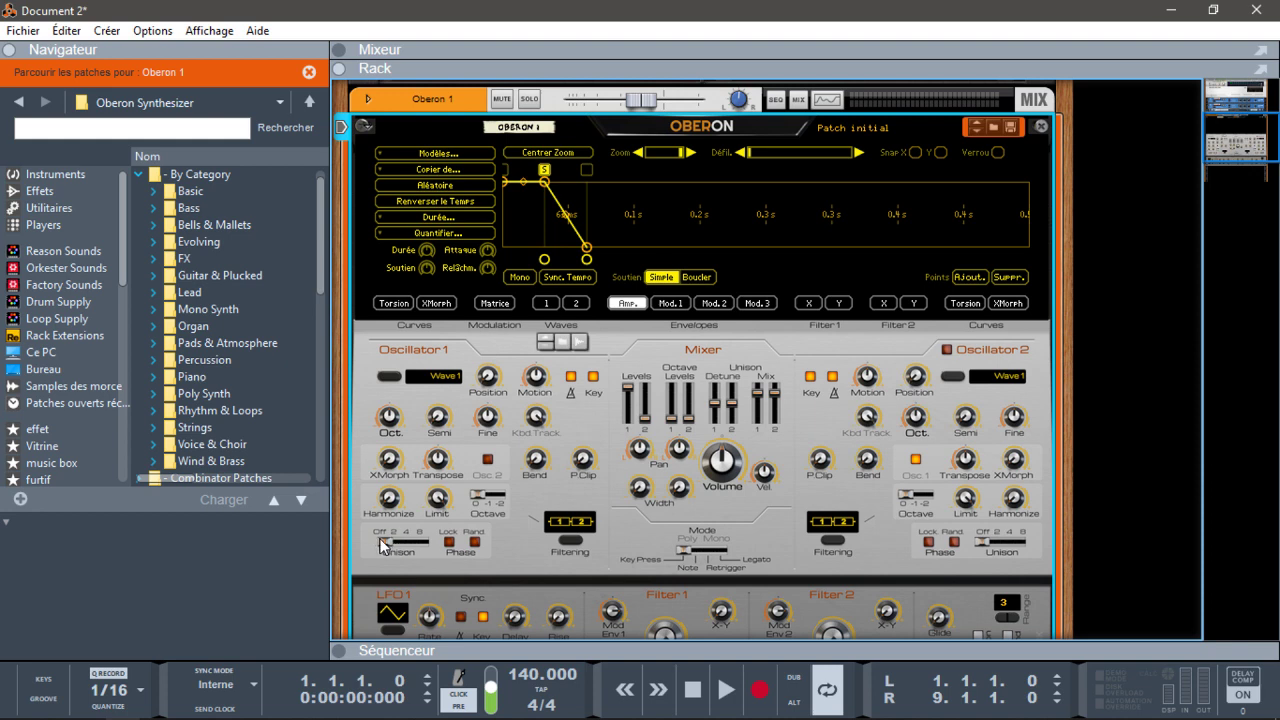
pyautogui.moveTo(384, 546); pyautogui.dragTo(291, 546)
# - Set oscillator 1's filter routing to Aucun Filtrage
pyautogui.scroll(-3, 1090, 241)
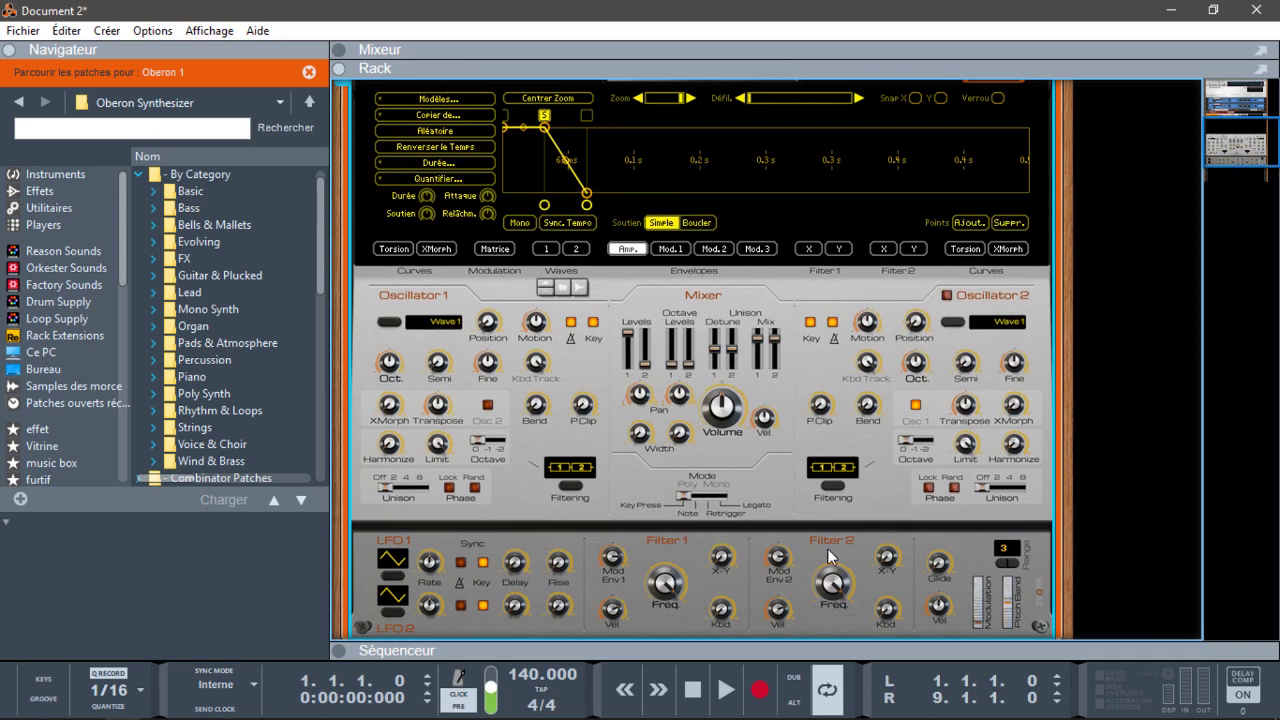
pyautogui.click(570, 487)
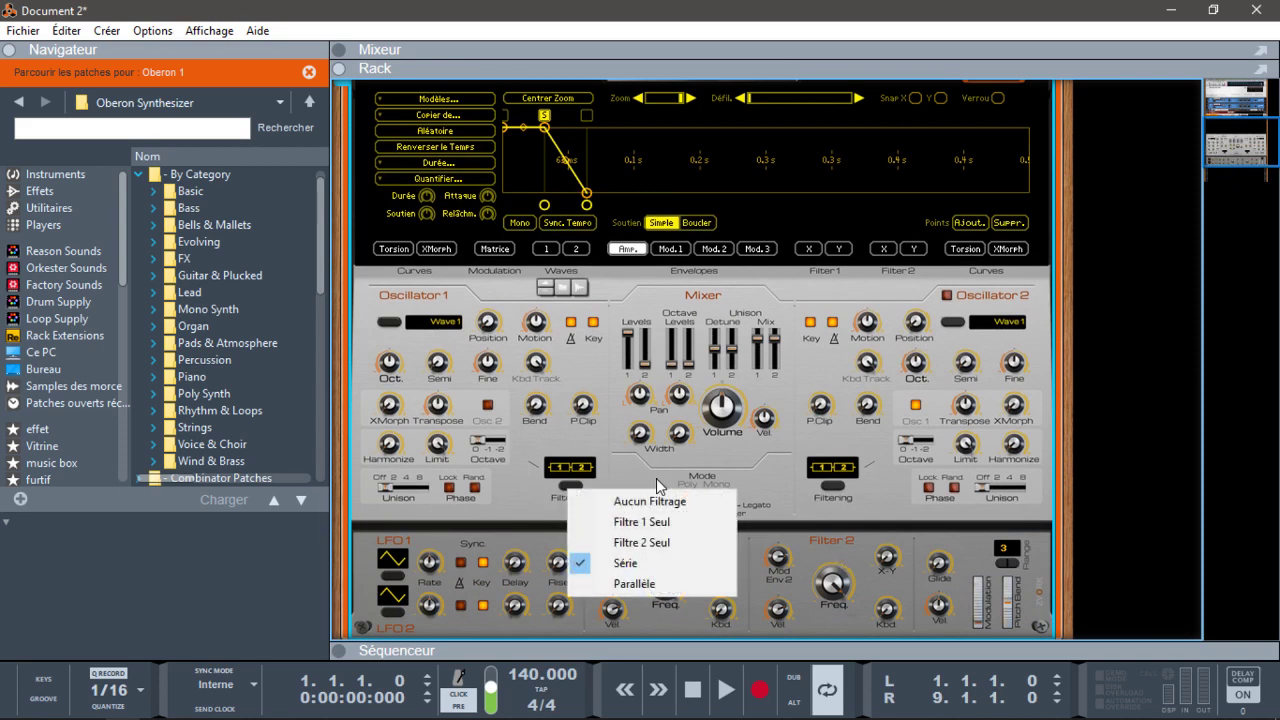
pyautogui.click(650, 502)
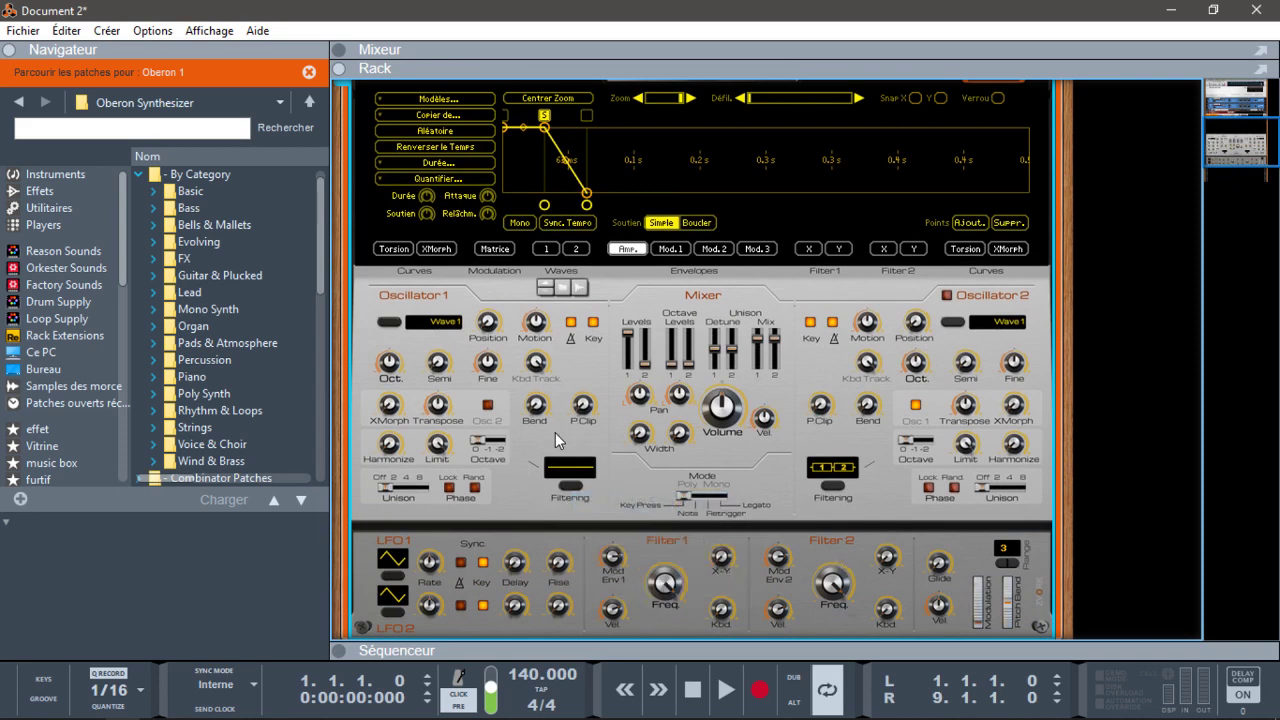
# - Route oscillator 1 through Filter 1 only and set Filter 1's frequency to 973,9 Hz
pyautogui.click(569, 489)
pyautogui.click(641, 518)
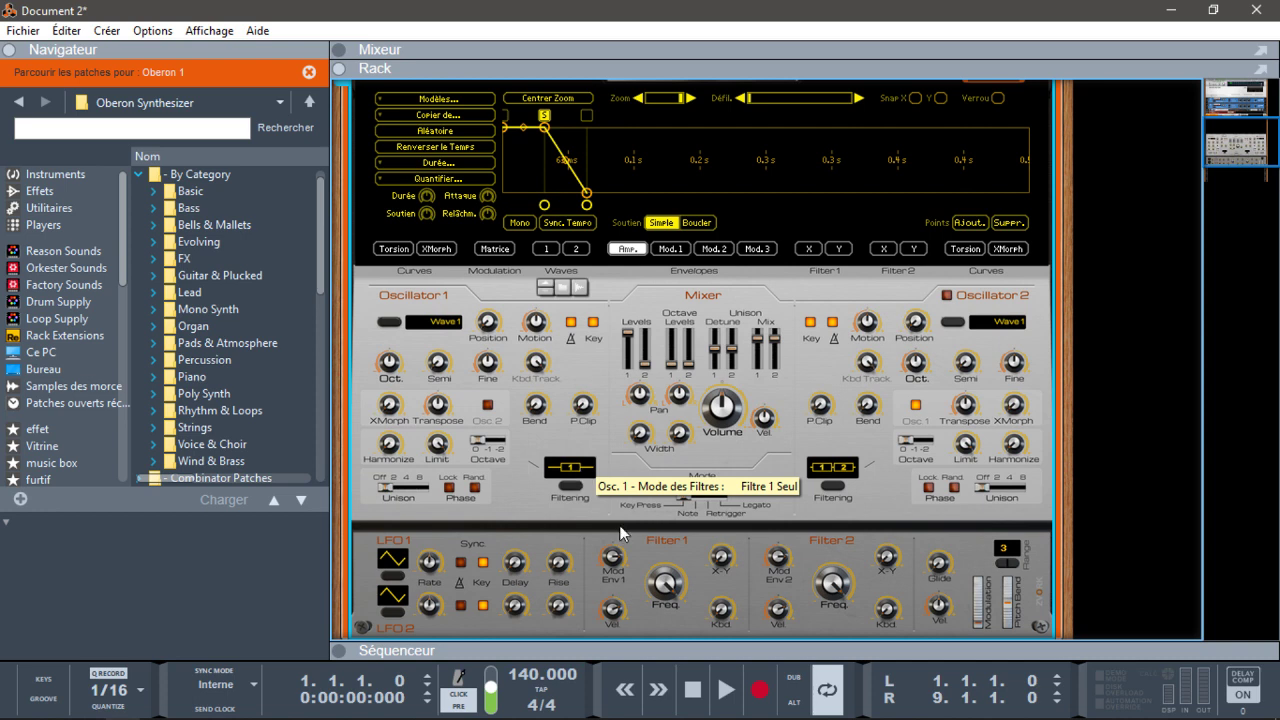
pyautogui.moveTo(668, 654); pyautogui.dragTo(650, 697)
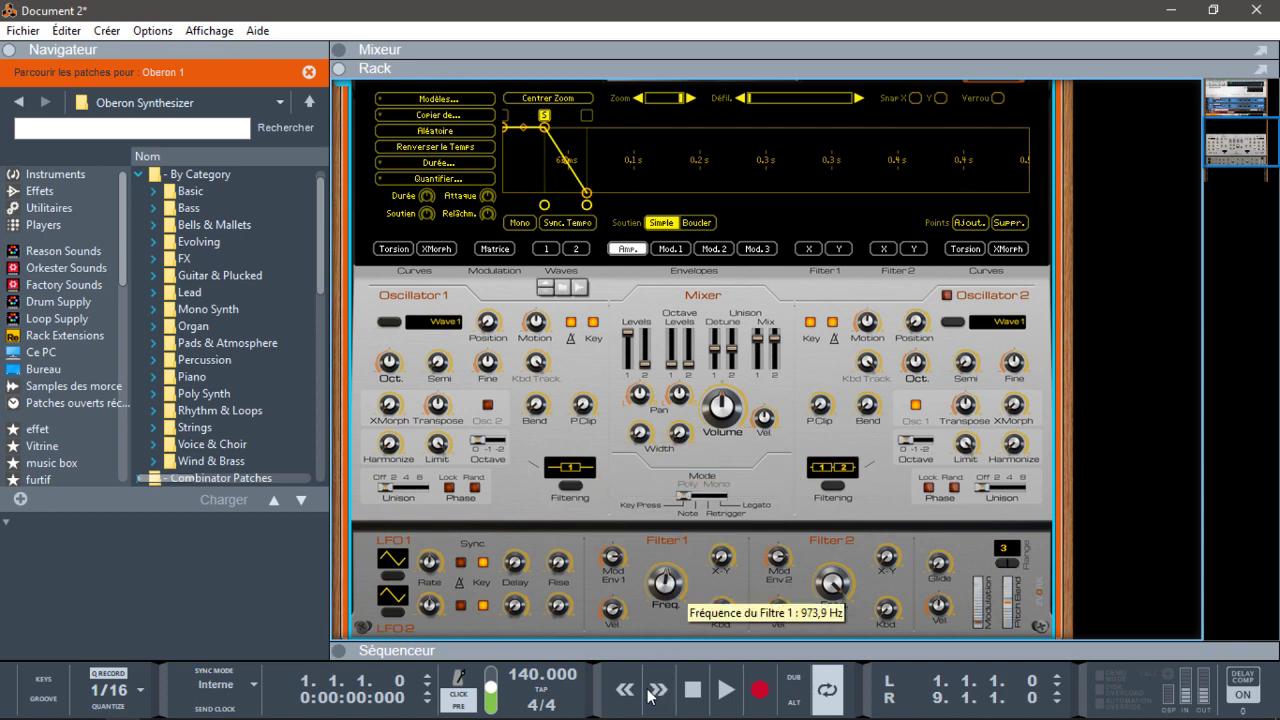
# - Route oscillator 1 through Filter 2 only and try out Filter 2's frequency control
pyautogui.click(582, 487)
pyautogui.click(631, 539)
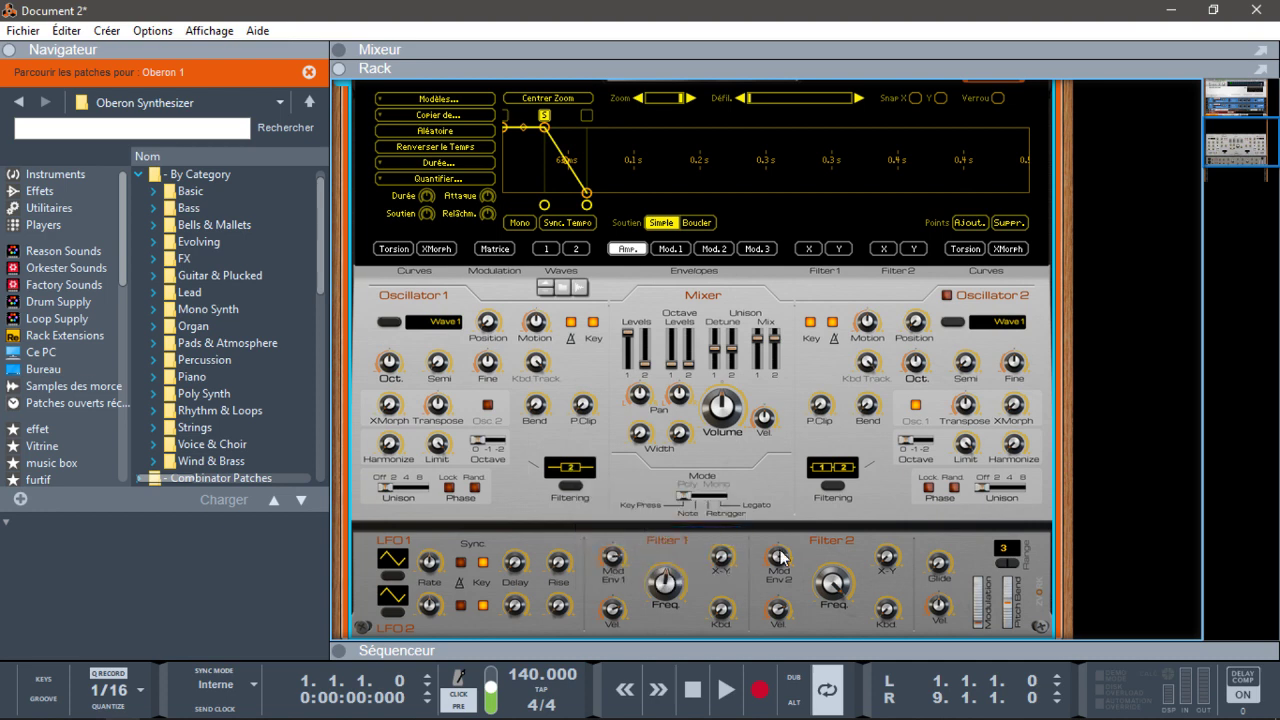
pyautogui.moveTo(845, 613); pyautogui.dragTo(845, 645)
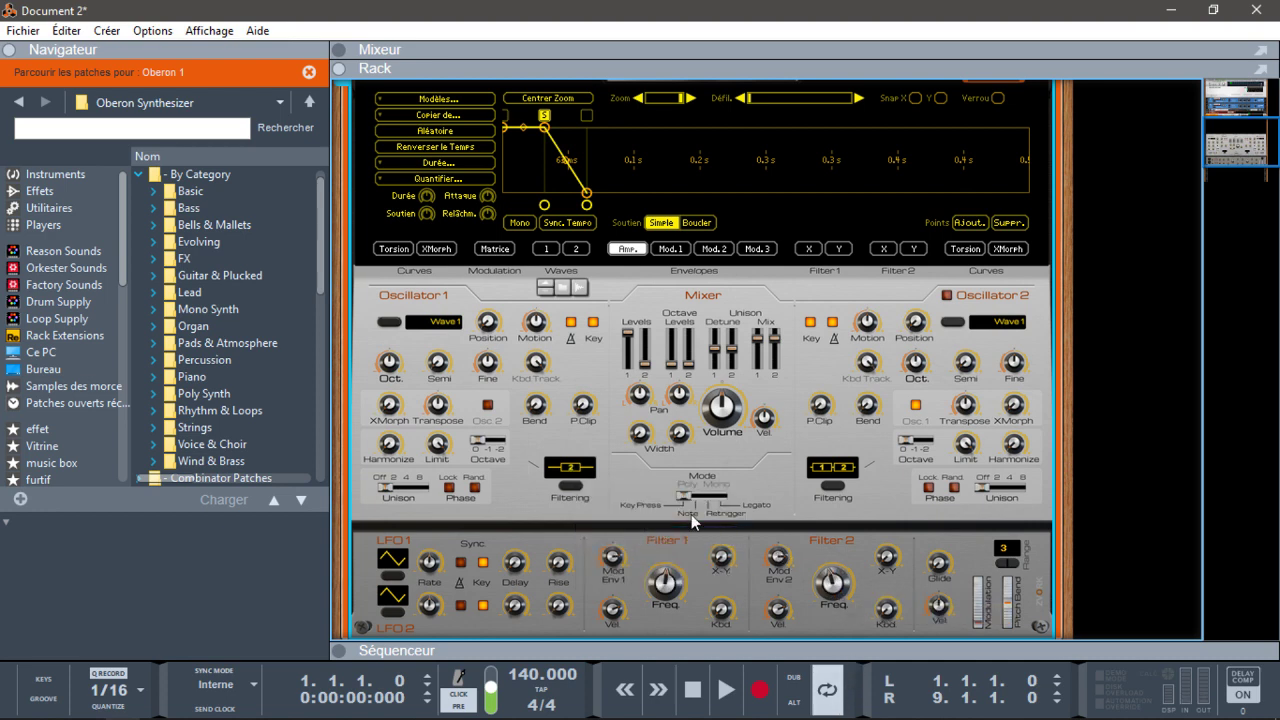
# - Route oscillator 1 through Filters 1 and 2 in series, set Filter 1 to 289,4 Hz, and adjust Filter 2's frequency
pyautogui.click(569, 494)
pyautogui.click(610, 565)
pyautogui.moveTo(664, 590); pyautogui.dragTo(690, 625)
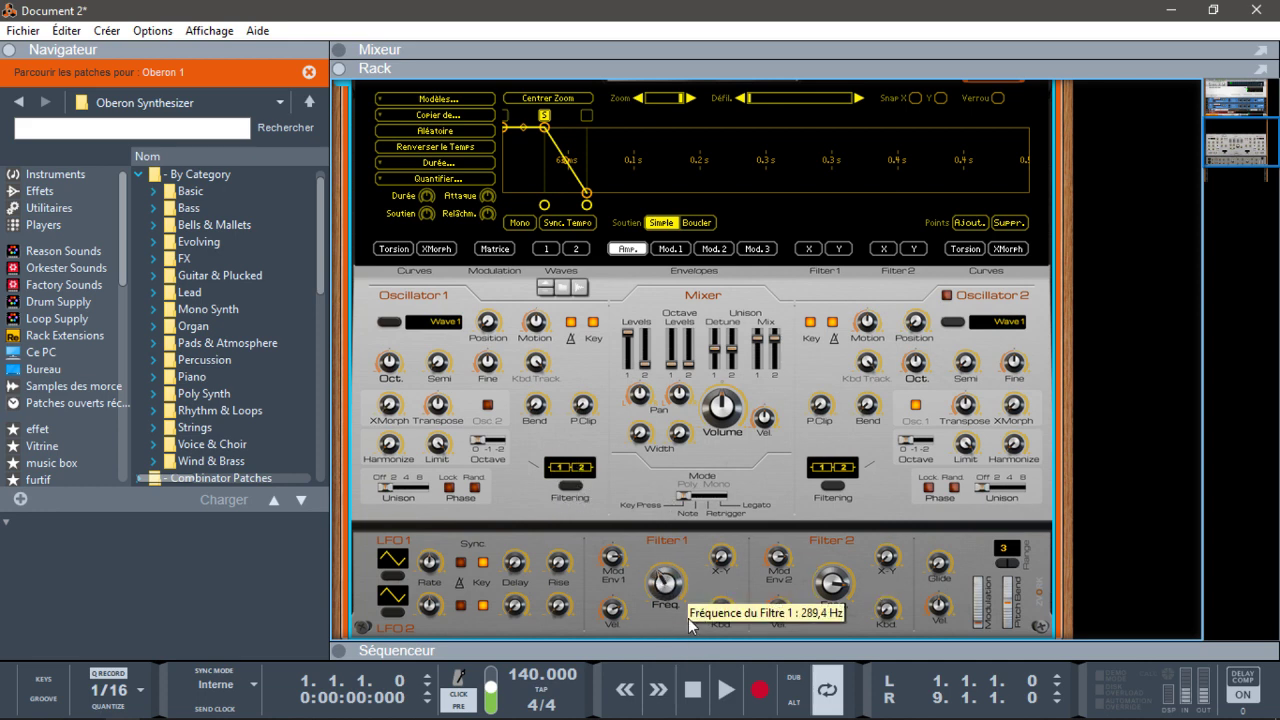
pyautogui.moveTo(830, 588); pyautogui.dragTo(825, 472)
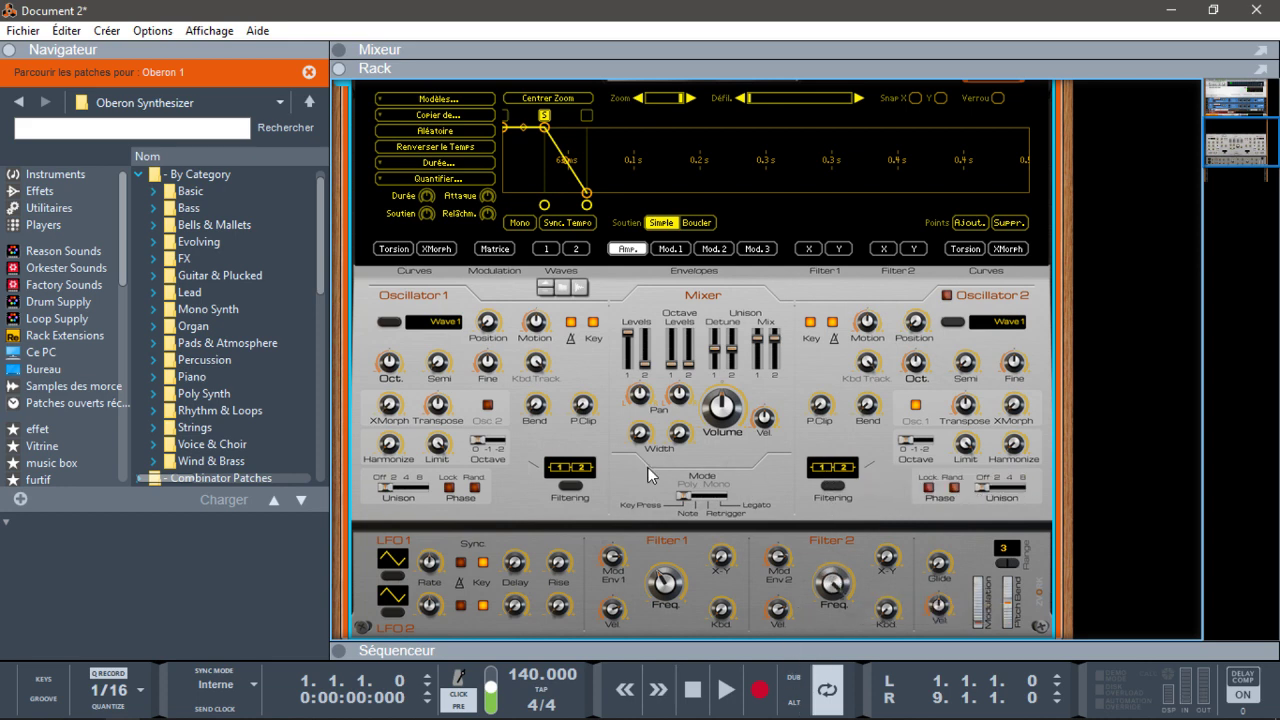
# - Route oscillator 1 through Filters 1 and 2 in parallel and readjust both filter frequencies
pyautogui.click(569, 484)
pyautogui.click(624, 582)
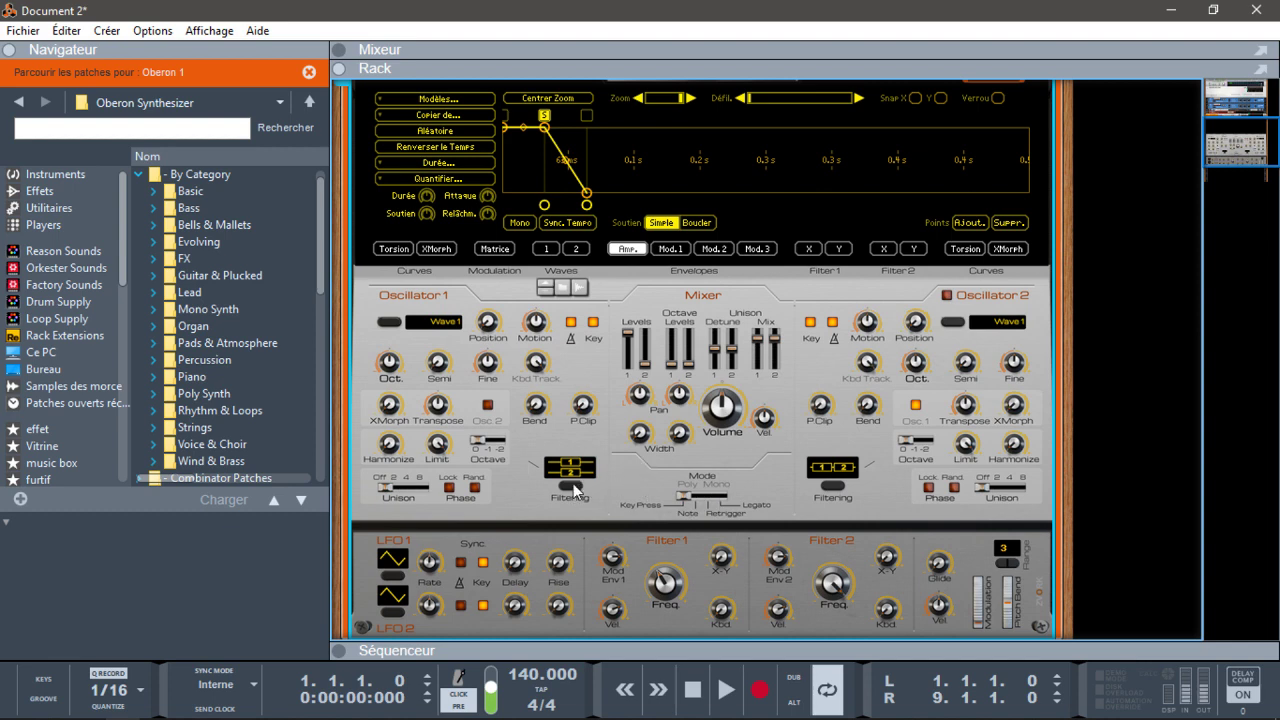
pyautogui.moveTo(661, 574); pyautogui.dragTo(665, 541)
pyautogui.moveTo(840, 587); pyautogui.dragTo(844, 645)
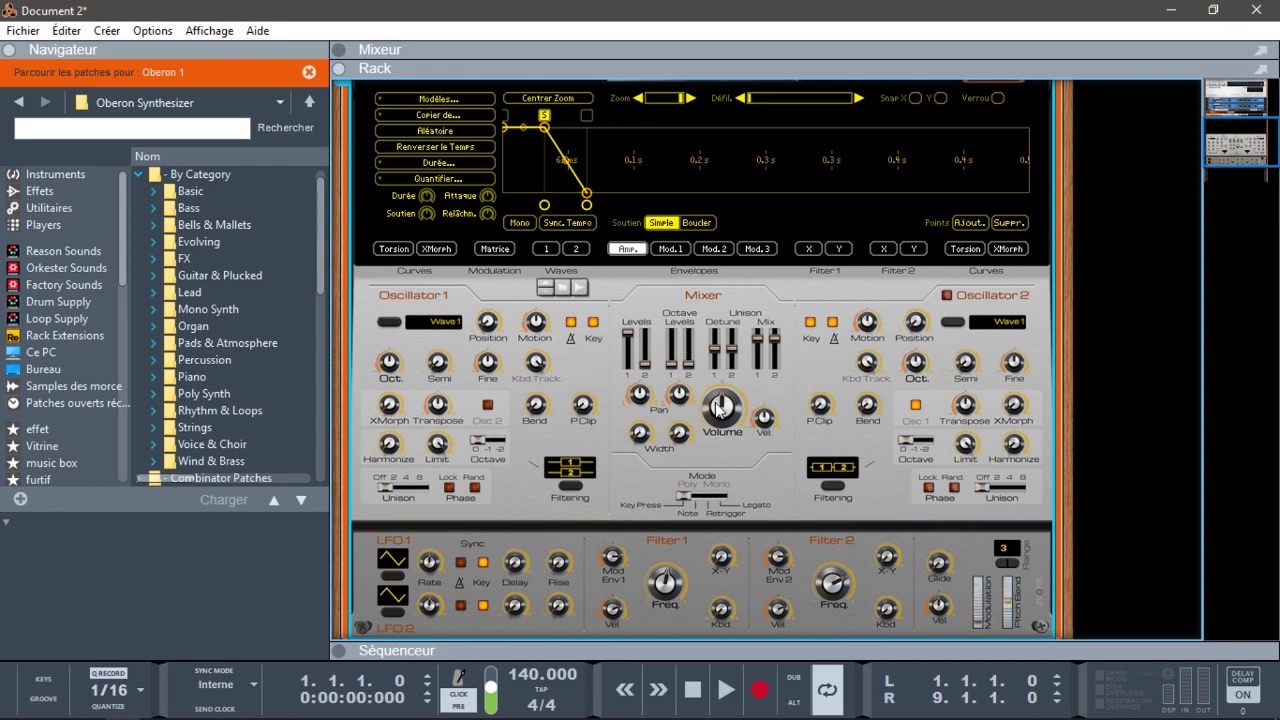
# - Raise the mixer volume slightly and bring both oscillators' levels, octave levels, unison detune and unison mix to maximum
pyautogui.moveTo(717, 412)
pyautogui.mouseDown()
pyautogui.moveTo(722, 381)
pyautogui.moveTo(718, 413)
pyautogui.mouseUp()
pyautogui.moveTo(630, 340); pyautogui.dragTo(628, 309)
pyautogui.moveTo(690, 364); pyautogui.dragTo(690, 316)
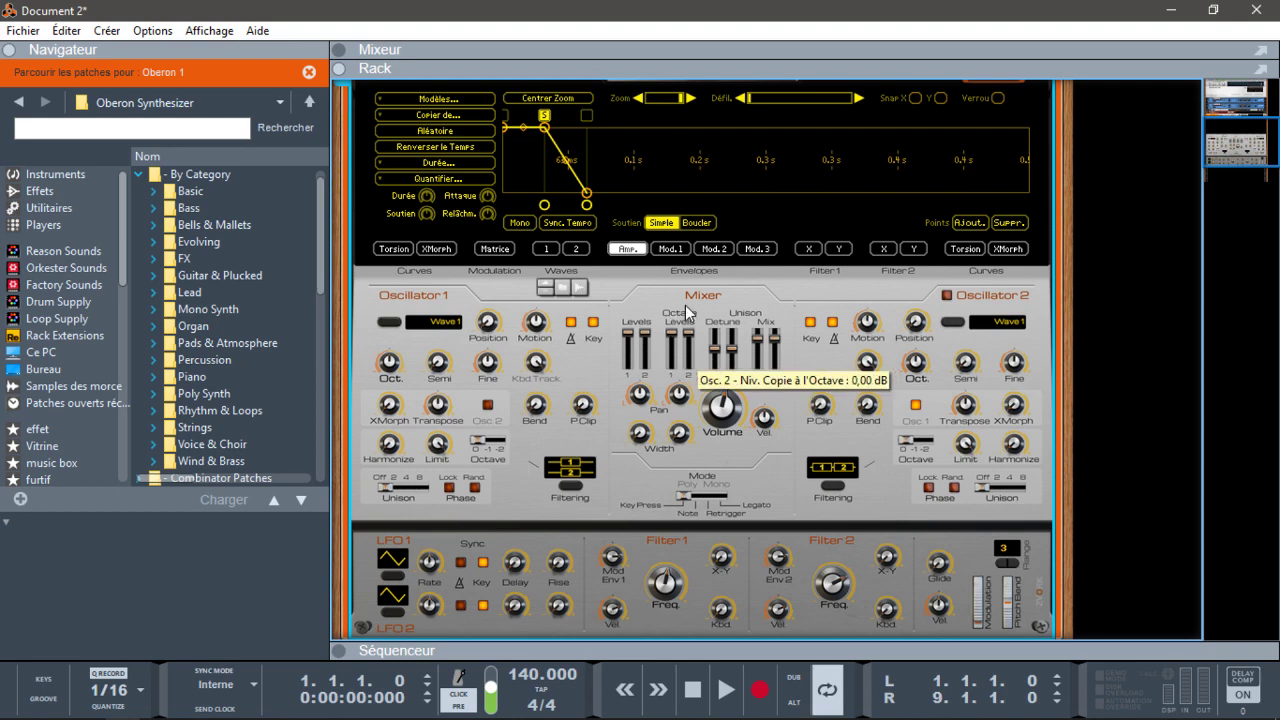
pyautogui.moveTo(720, 358); pyautogui.dragTo(733, 318)
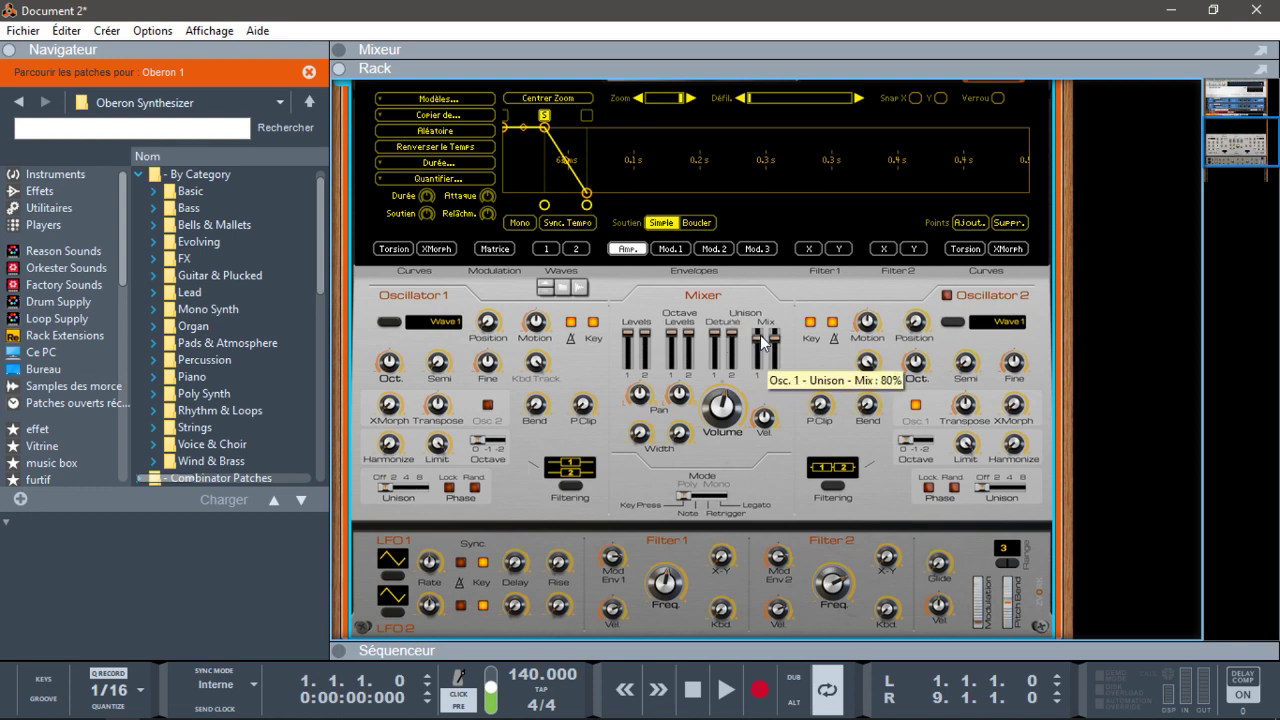
pyautogui.moveTo(775, 340); pyautogui.dragTo(775, 301)
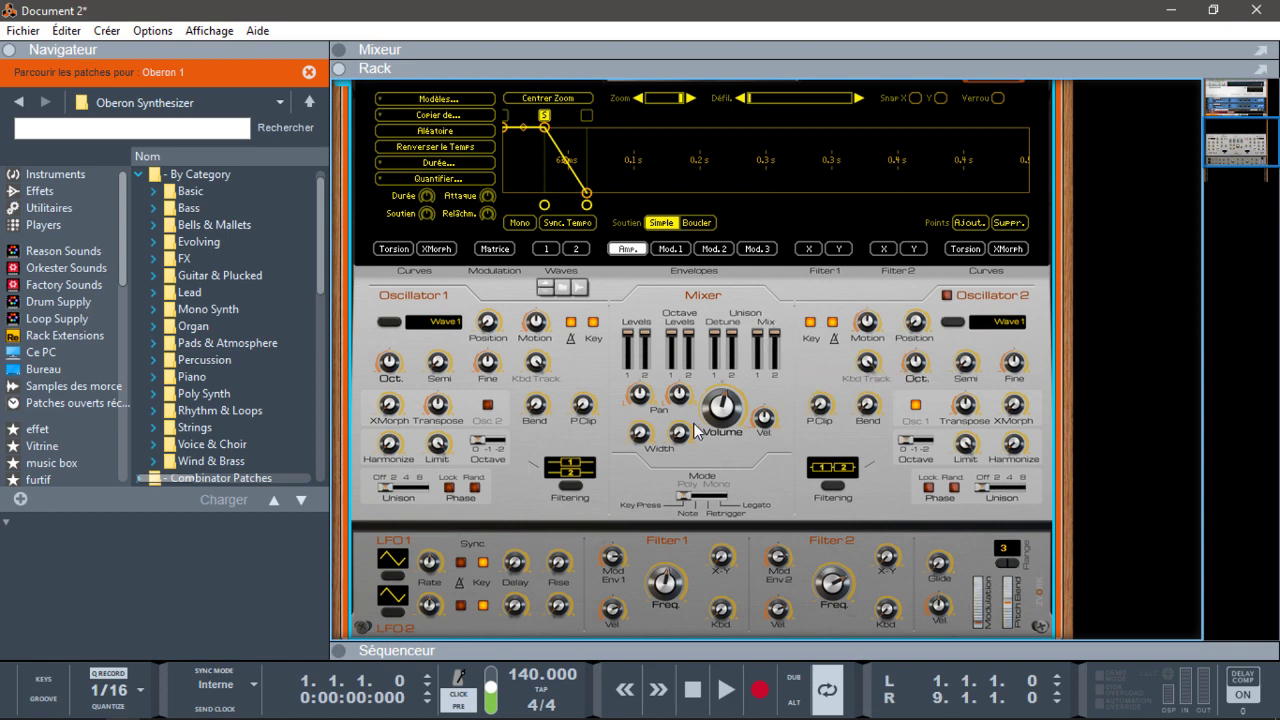
# - Try oscillator 1's pan and width in the mixer, plus the Mono Redéclenchement and Mono Legato voice modes
pyautogui.moveTo(638, 391); pyautogui.dragTo(673, 365)
pyautogui.moveTo(643, 438); pyautogui.dragTo(714, 350)
pyautogui.moveTo(690, 500); pyautogui.dragTo(717, 498)
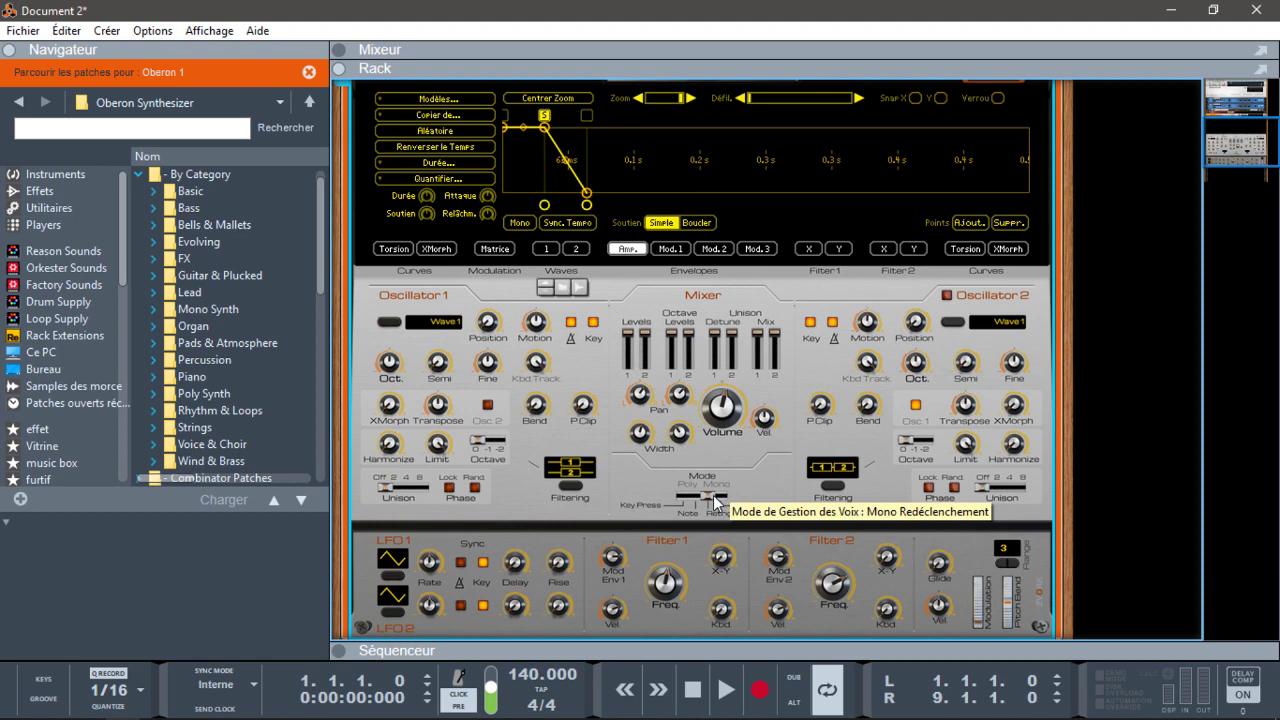
pyautogui.moveTo(716, 500); pyautogui.dragTo(731, 500)
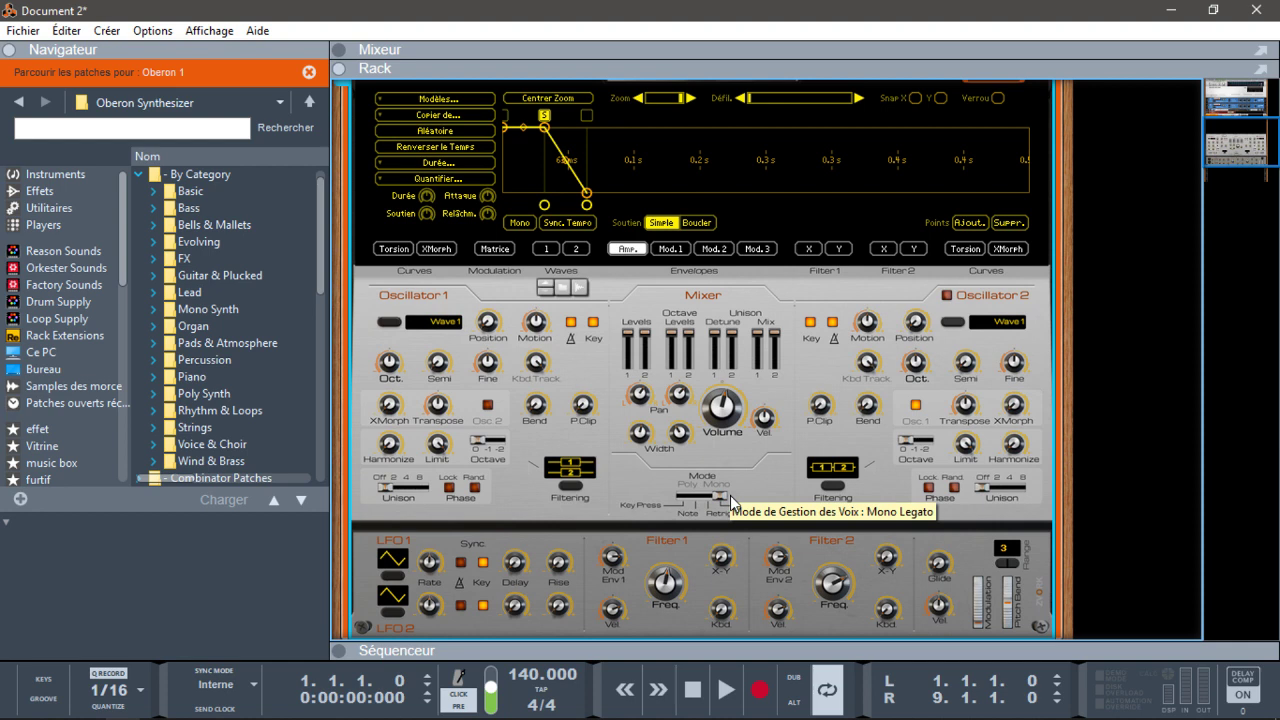
pyautogui.click(734, 514)
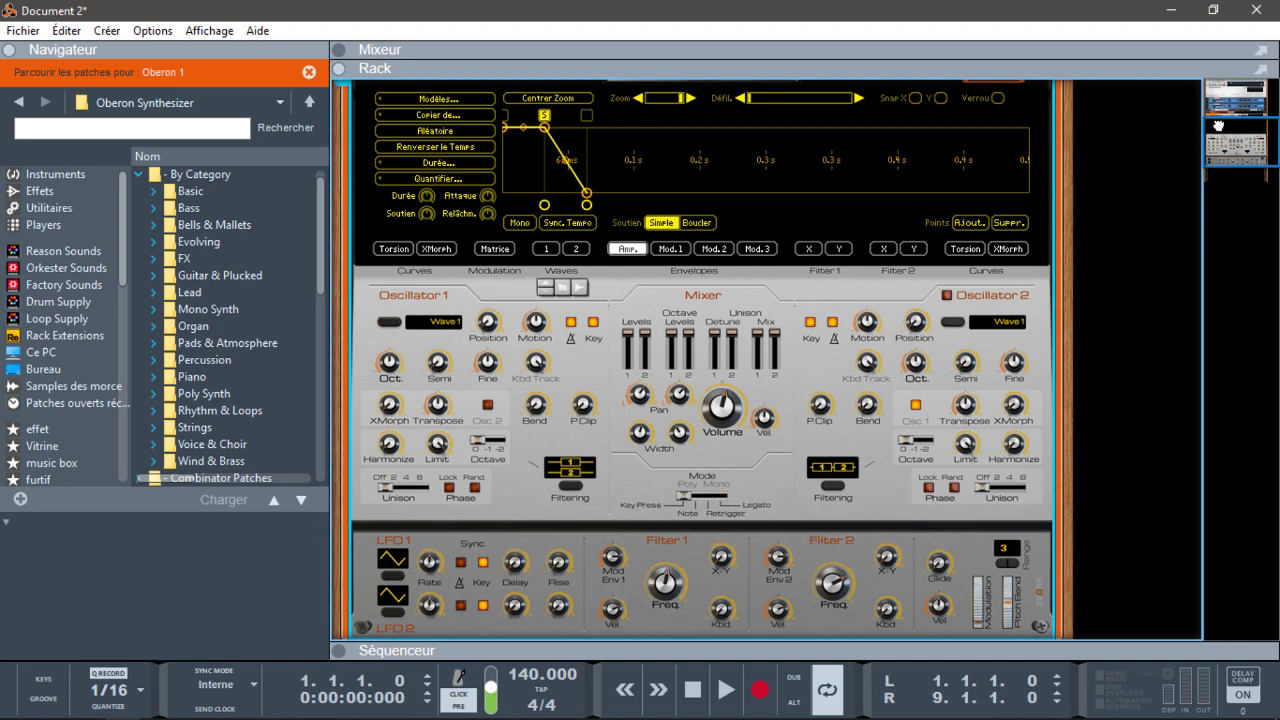
# - Examine the available waveforms of LFO 1 and LFO 2 without choosing one
pyautogui.scroll(-2, 1218, 125)
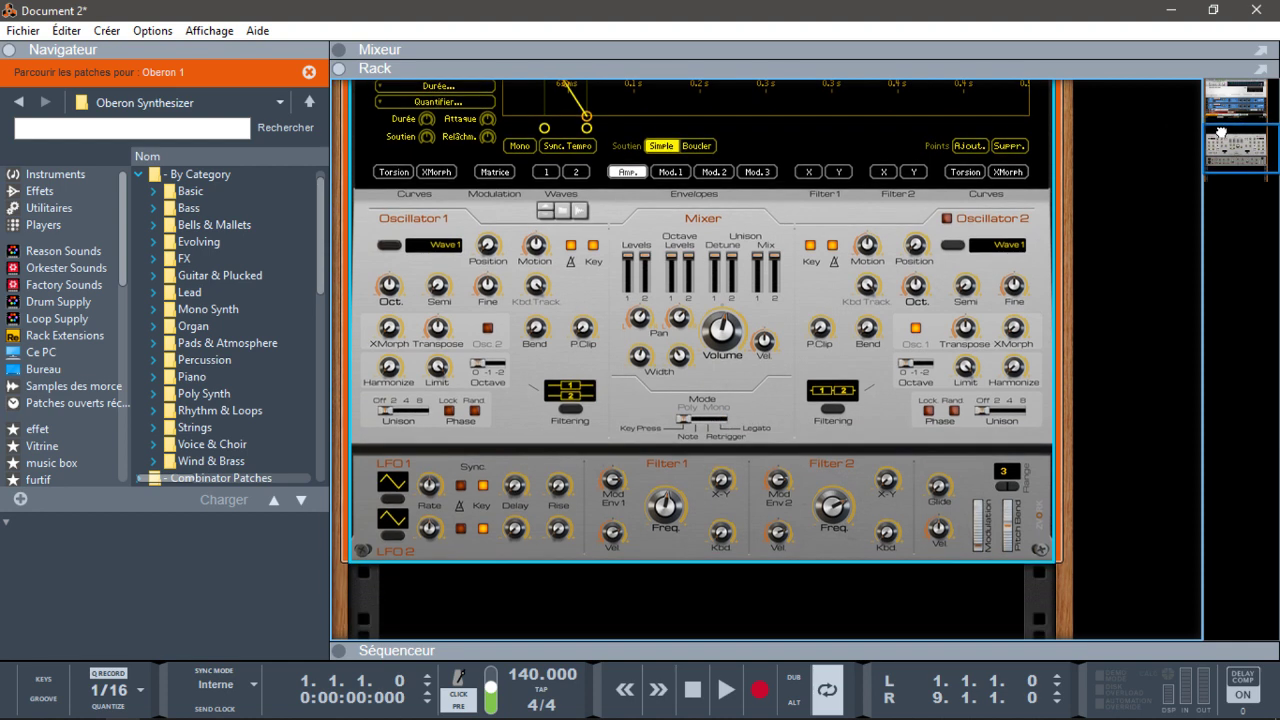
pyautogui.click(391, 482)
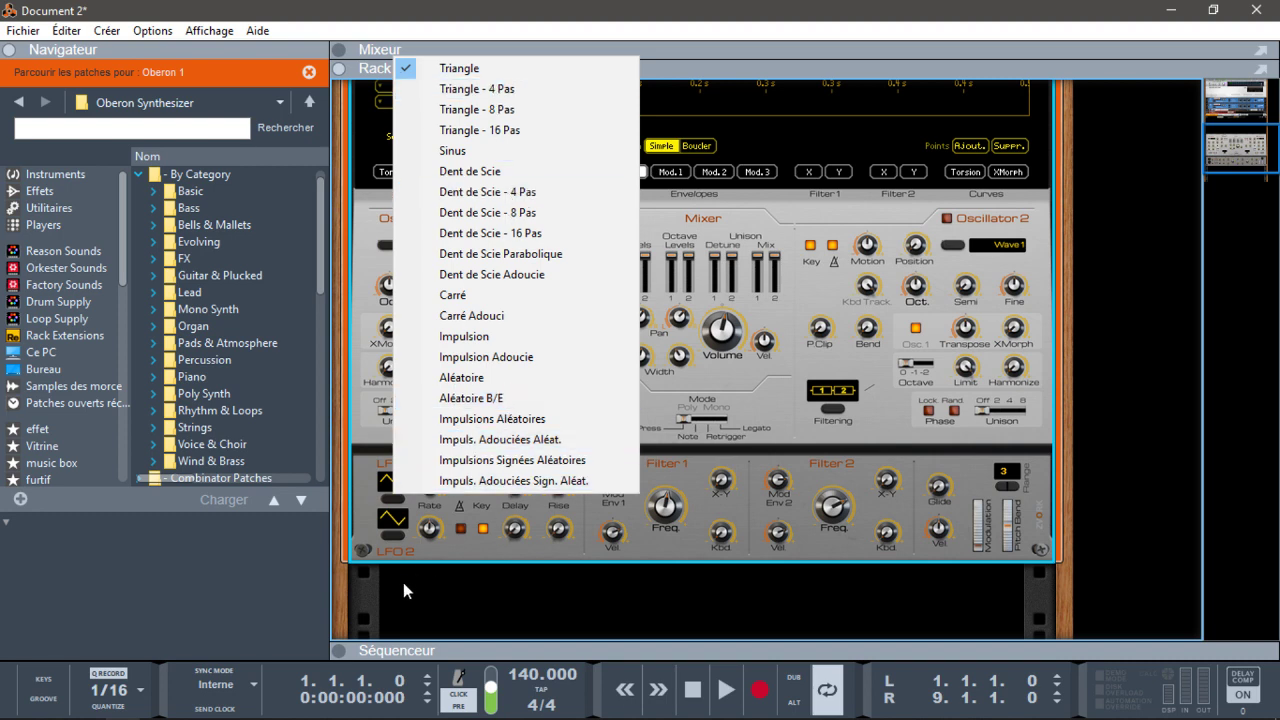
pyautogui.click(390, 534)
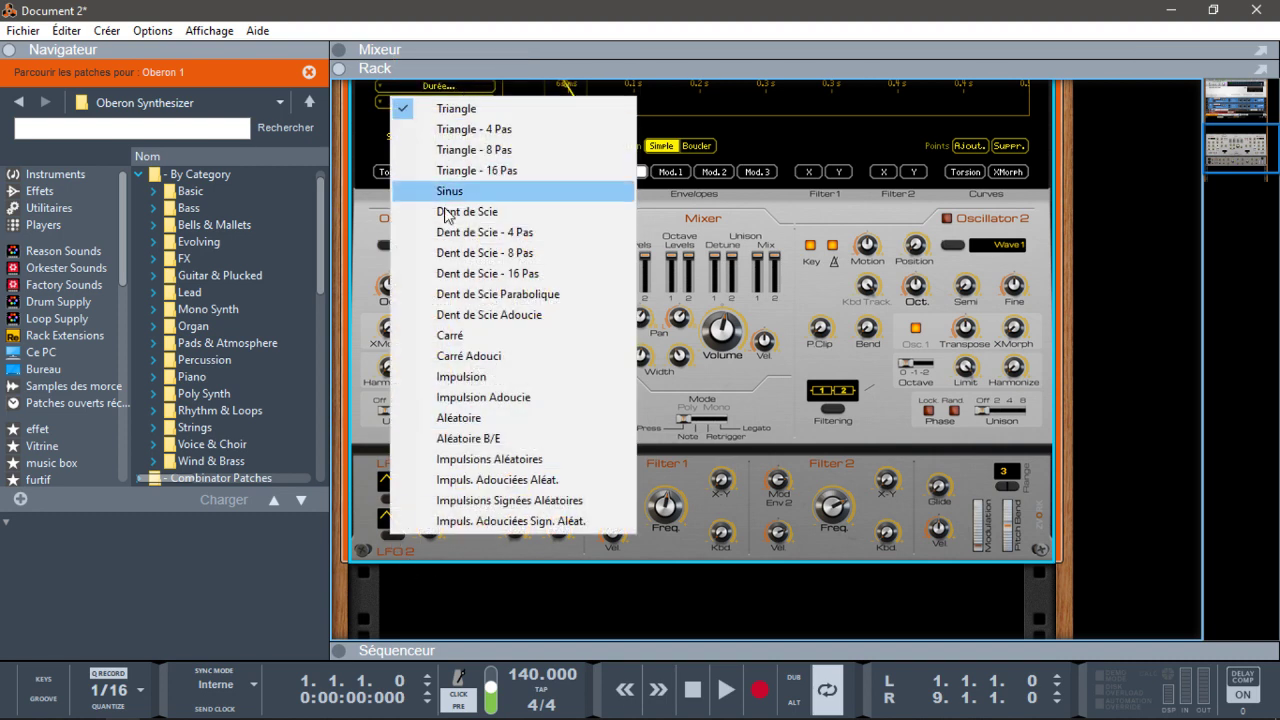
pyautogui.click(440, 552)
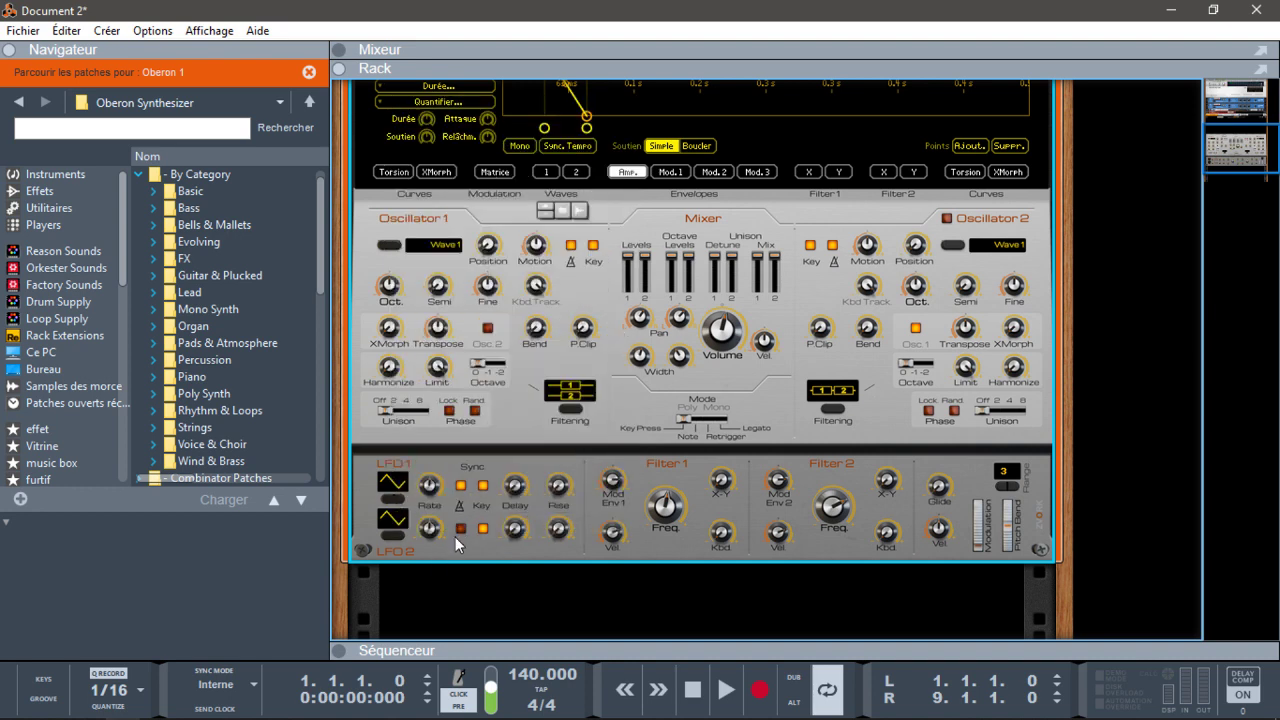
# - Turn on tempo sync for LFO 2 and try out LFO 1's rate and delay
pyautogui.click(457, 529)
pyautogui.moveTo(428, 488); pyautogui.dragTo(421, 458)
pyautogui.moveTo(415, 455); pyautogui.dragTo(452, 476)
pyautogui.moveTo(519, 488); pyautogui.dragTo(506, 381)
# - Try out the glide time, its velocity modulation and the modulation and pitch bend wheels
pyautogui.moveTo(514, 536)
pyautogui.moveTo(665, 507)
pyautogui.moveTo(940, 490); pyautogui.dragTo(1001, 590)
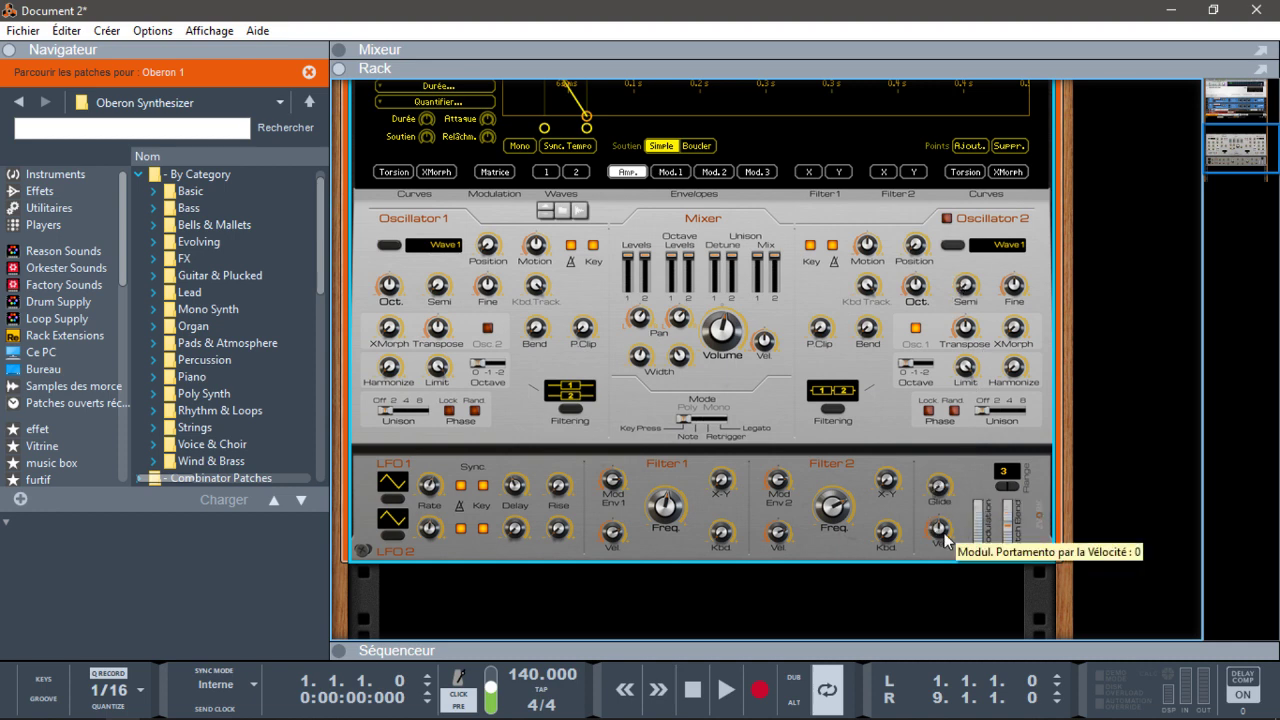
pyautogui.moveTo(943, 532); pyautogui.dragTo(958, 574)
pyautogui.moveTo(956, 510); pyautogui.dragTo(962, 558)
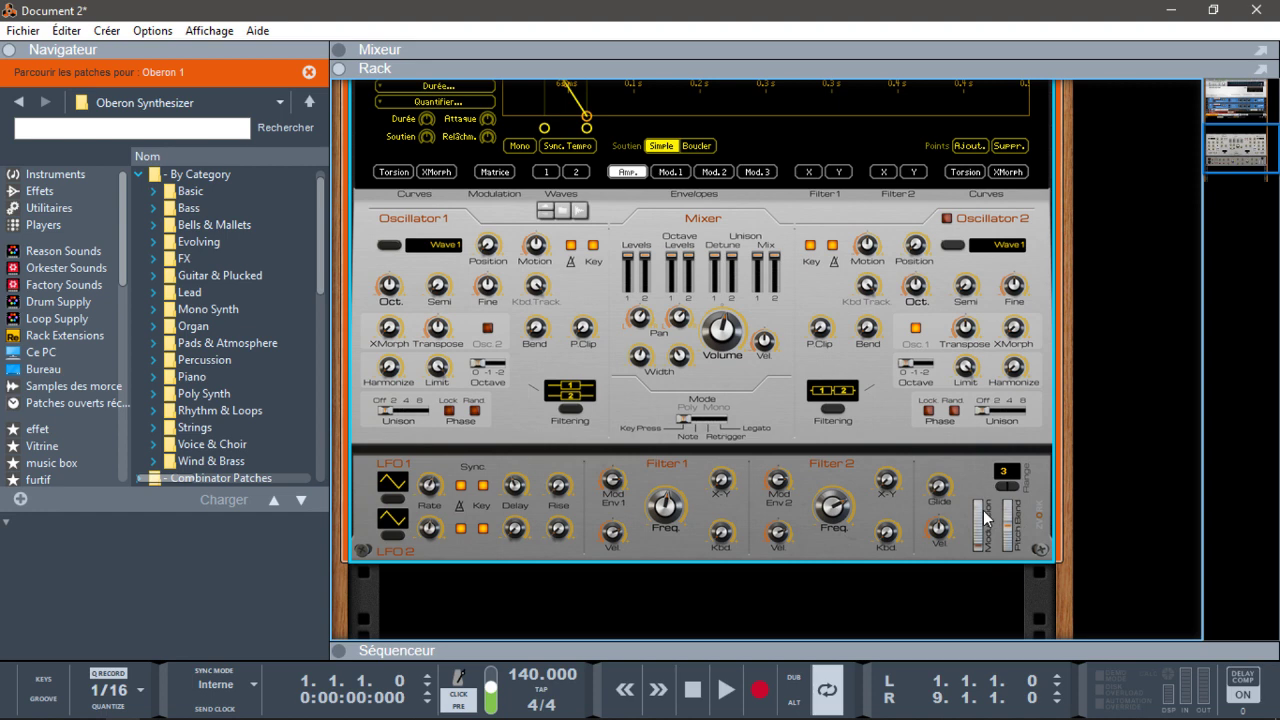
pyautogui.moveTo(1005, 528); pyautogui.dragTo(1005, 498)
# - Examine the Torsion and XMorph curves of oscillator 1 and oscillator 2 in the display
pyautogui.moveTo(1242, 137); pyautogui.dragTo(1236, 125)
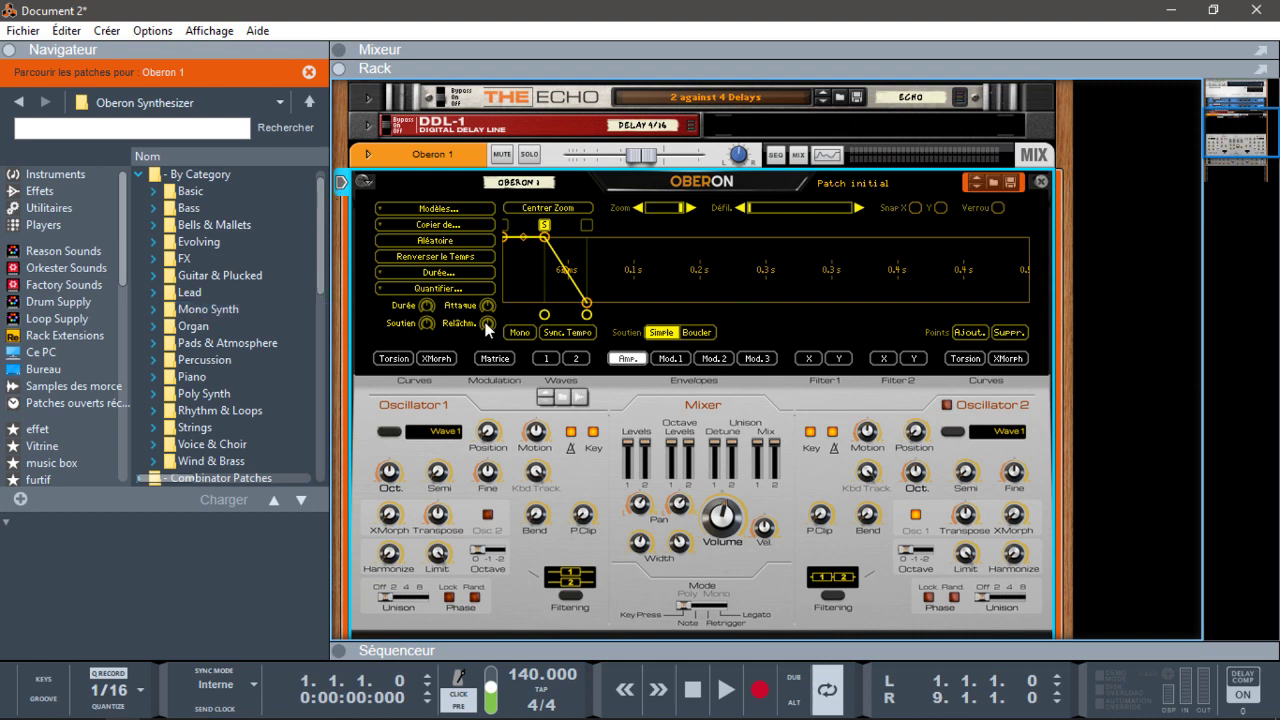
pyautogui.click(390, 359)
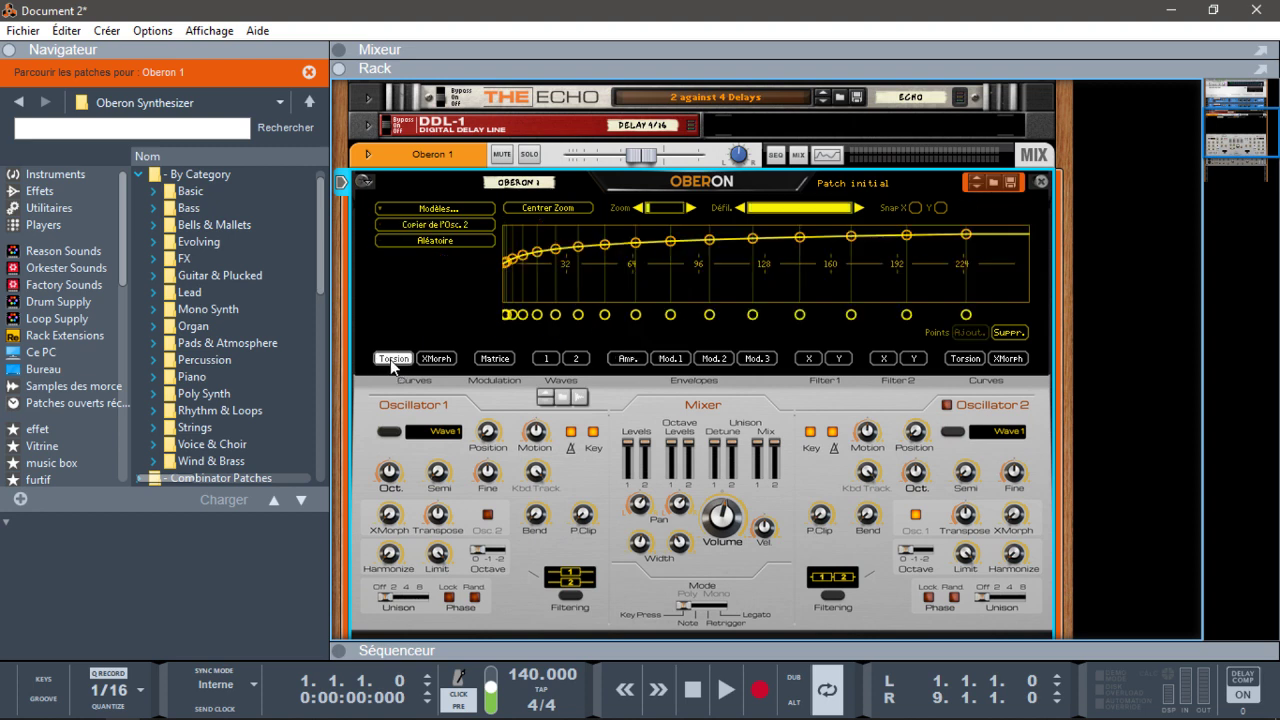
pyautogui.click(427, 356)
pyautogui.click(384, 361)
pyautogui.click(980, 357)
pyautogui.click(1024, 360)
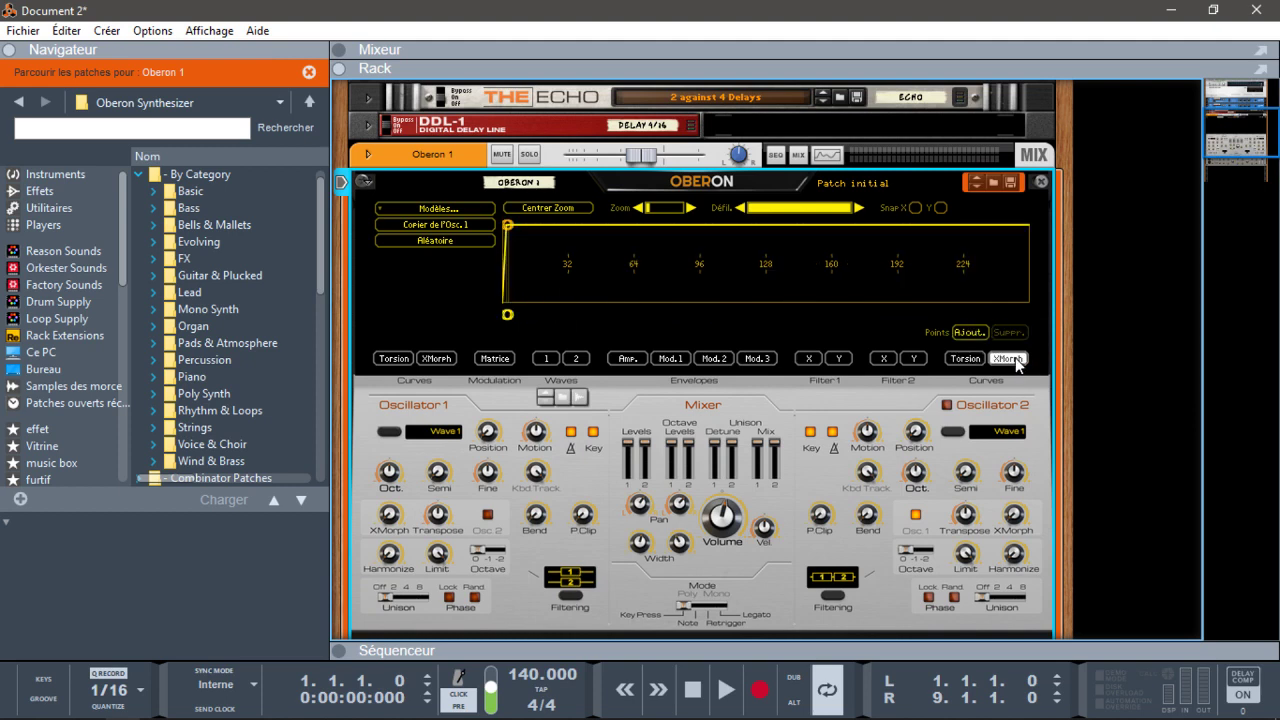
pyautogui.click(971, 358)
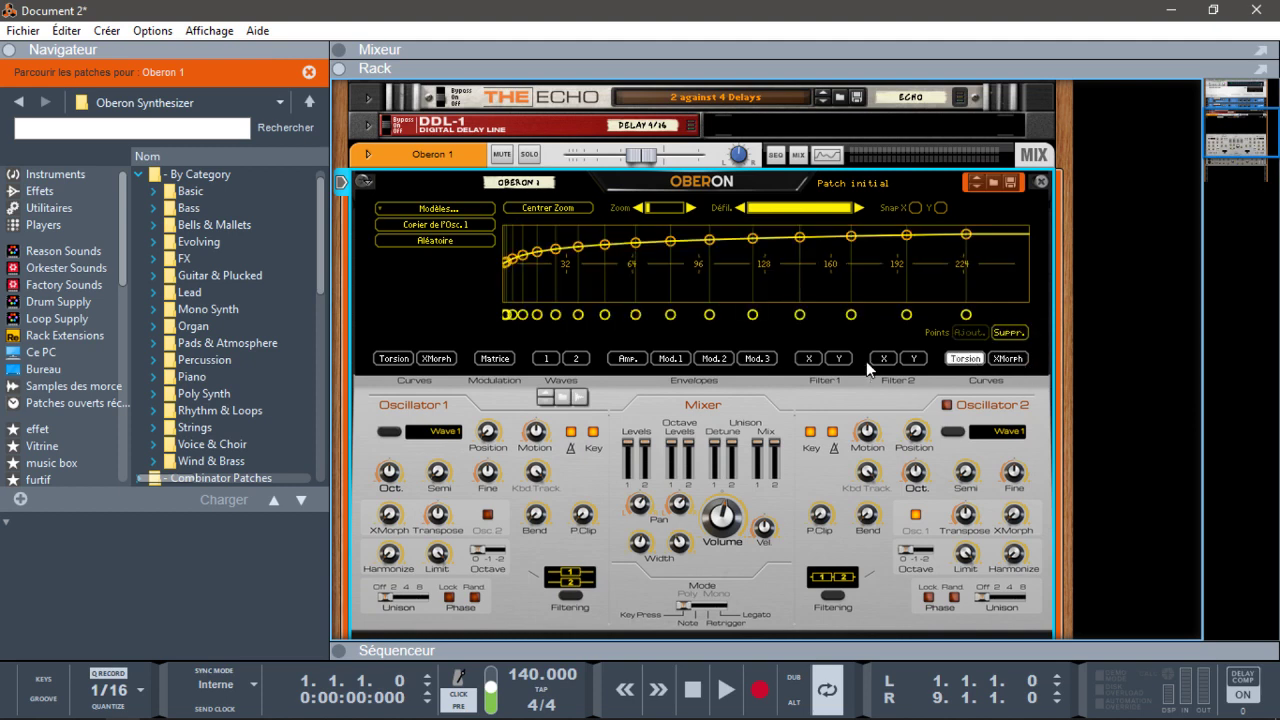
# - Examine the X and Y response curves of Filter 1 and Filter 2
pyautogui.click(804, 359)
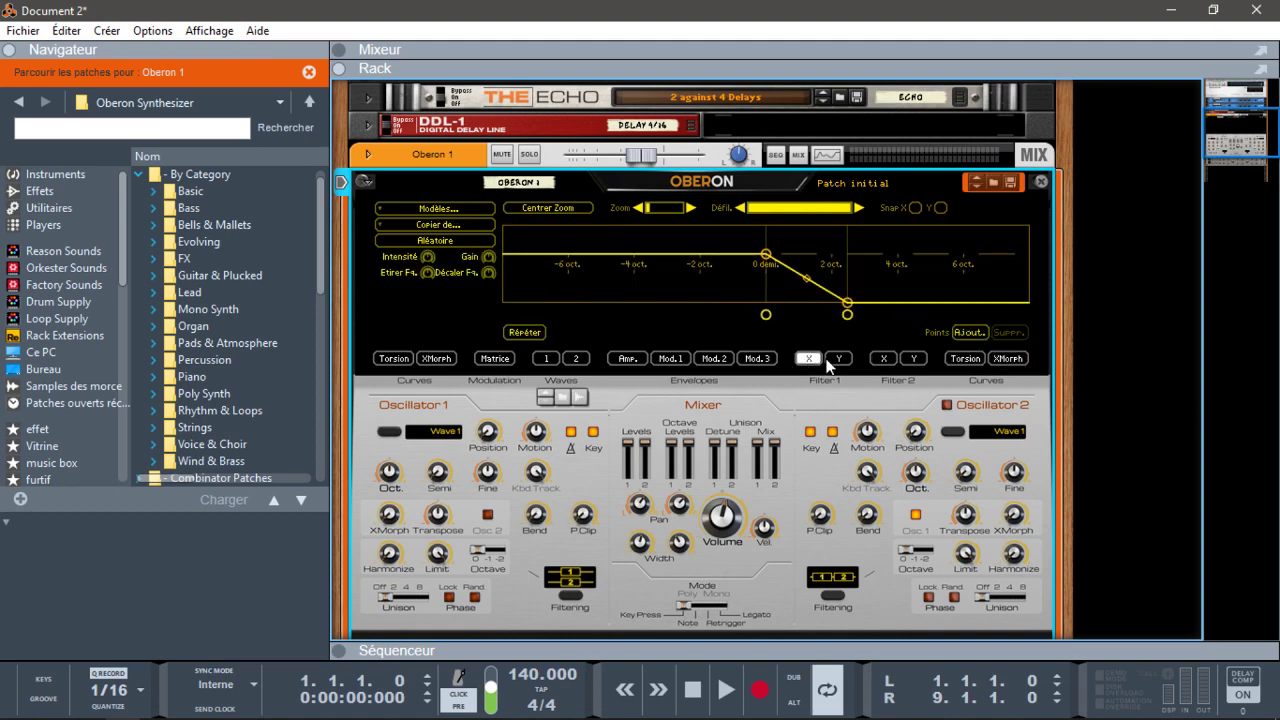
pyautogui.click(832, 360)
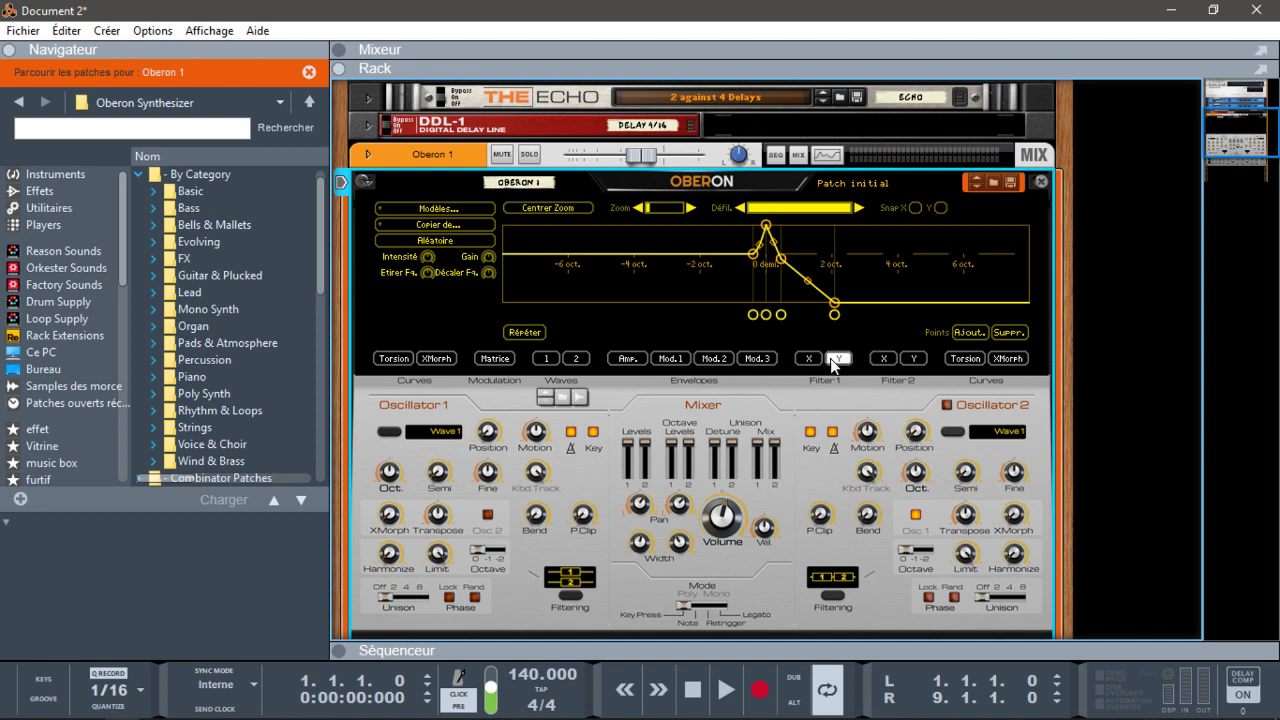
pyautogui.click(881, 358)
pyautogui.click(914, 362)
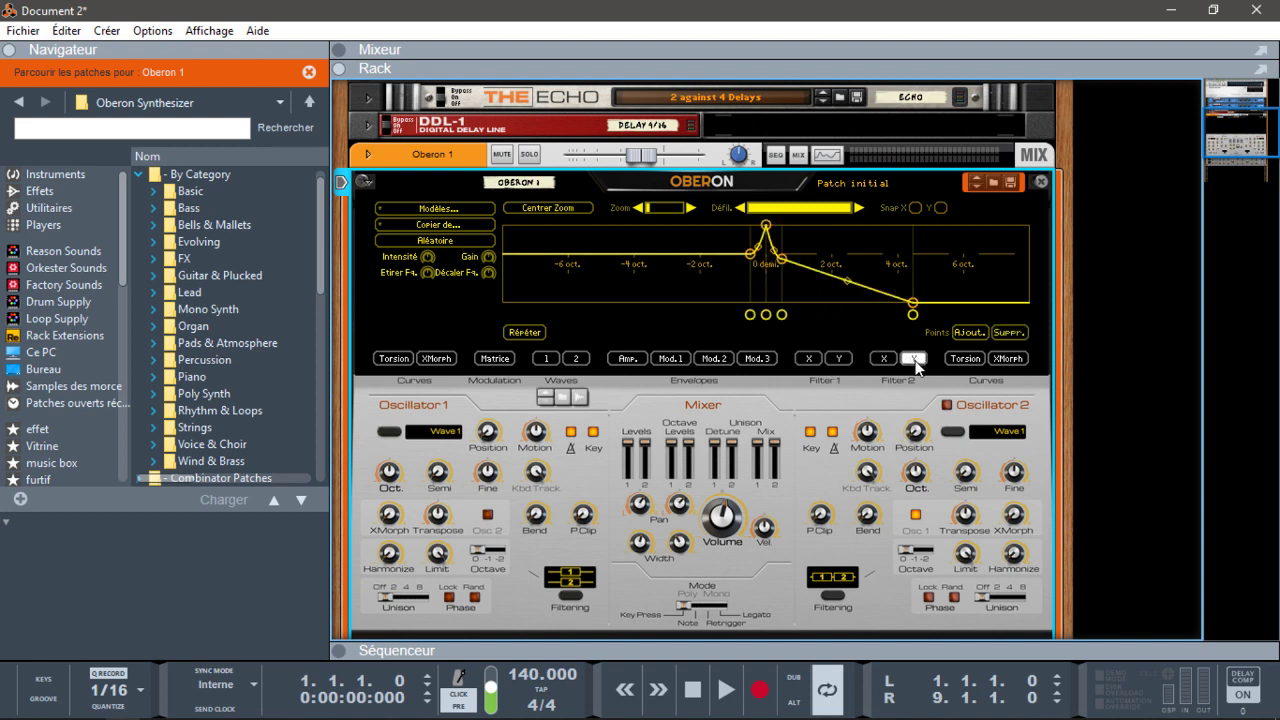
pyautogui.click(883, 358)
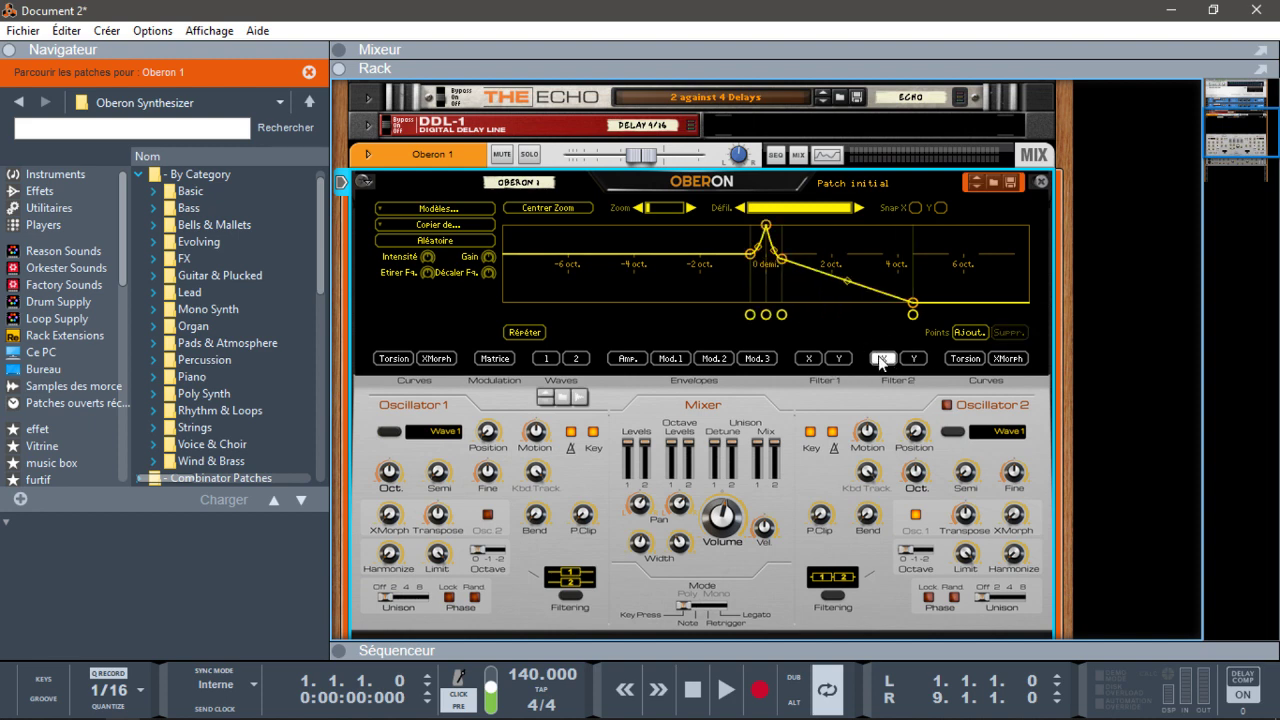
# - Examine the Mod.1, Mod.2 and Mod.3 modulation envelopes
pyautogui.click(671, 358)
pyautogui.click(702, 359)
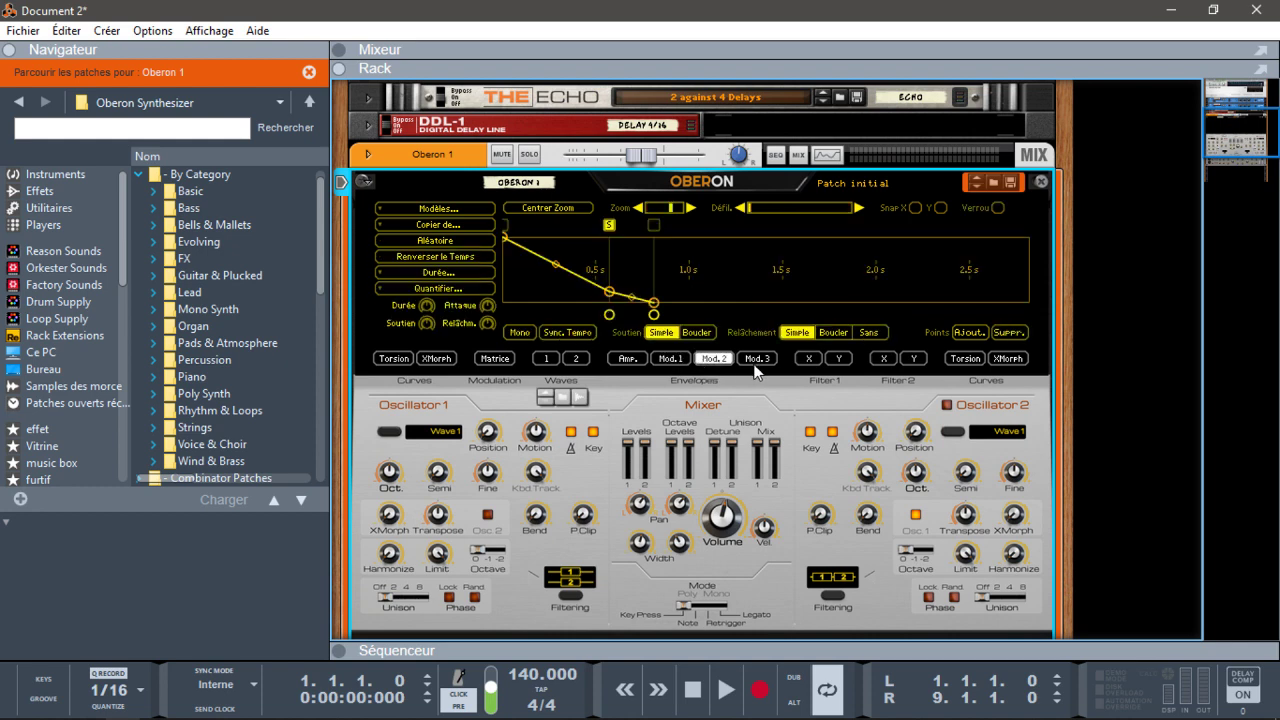
pyautogui.click(755, 362)
pyautogui.click(670, 359)
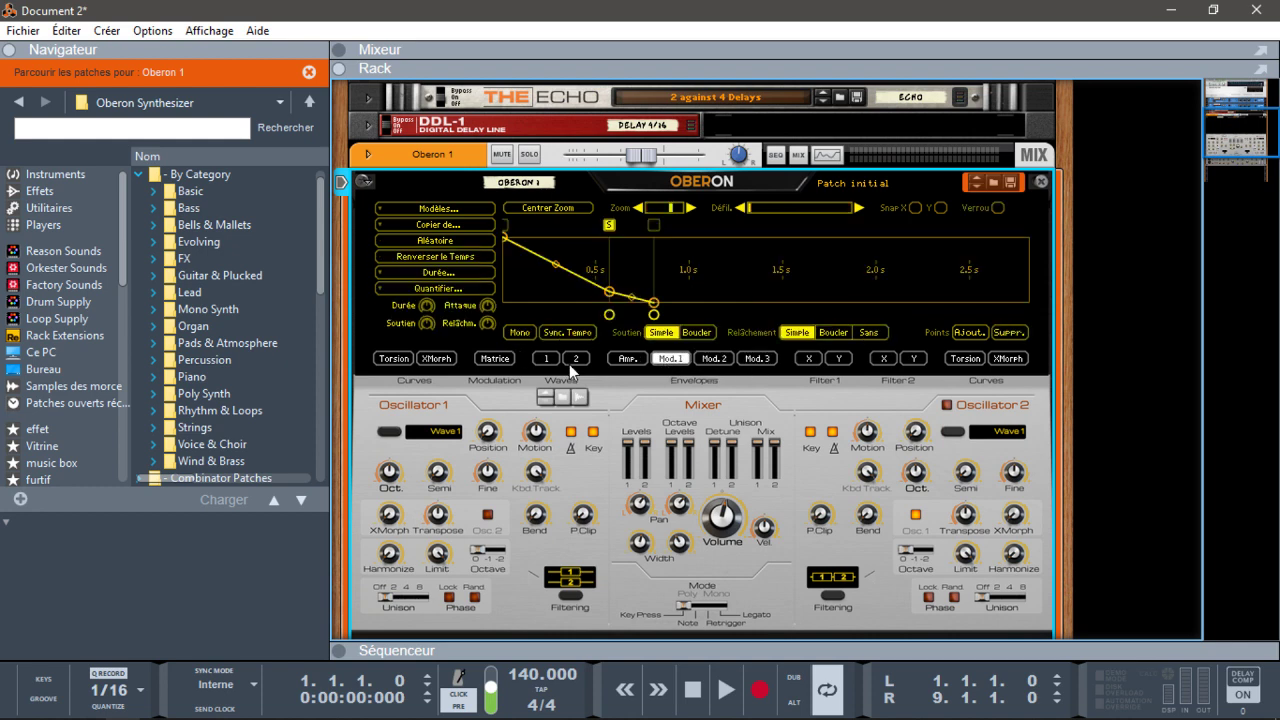
# - Open the modulation matrix and review the options for the first row's Destination 1 without assigning one
pyautogui.click(493, 359)
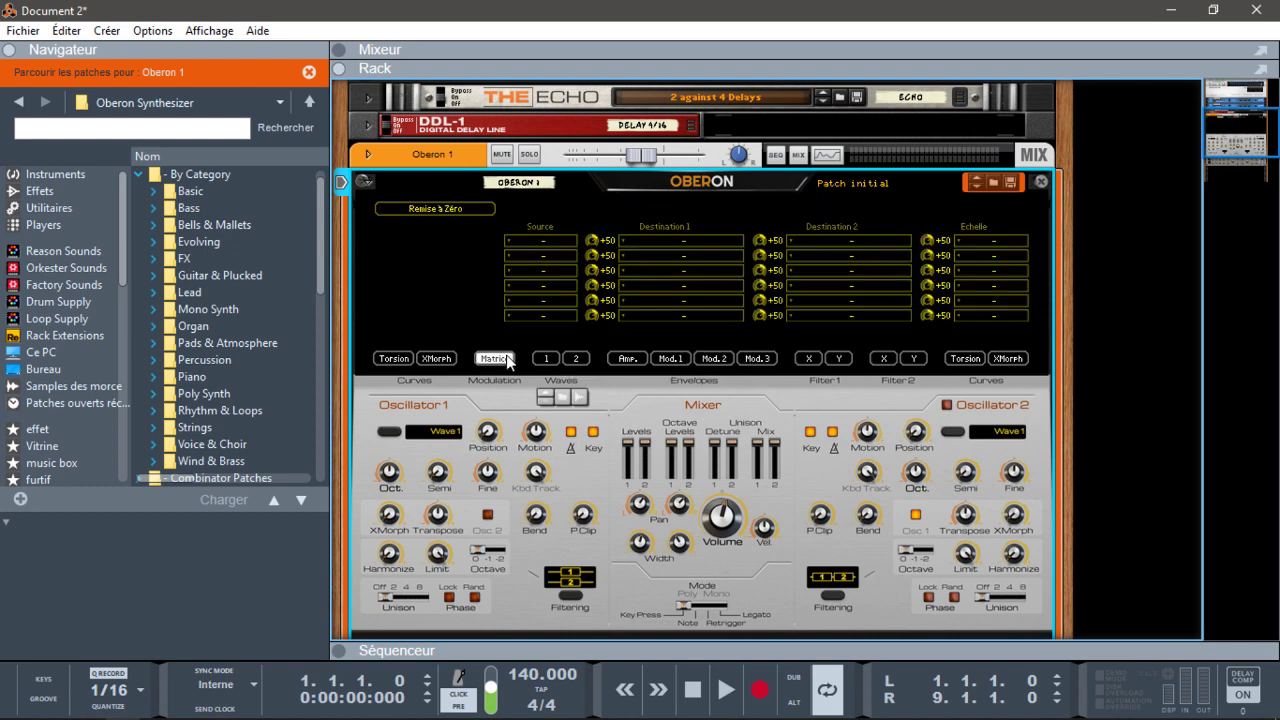
pyautogui.click(676, 242)
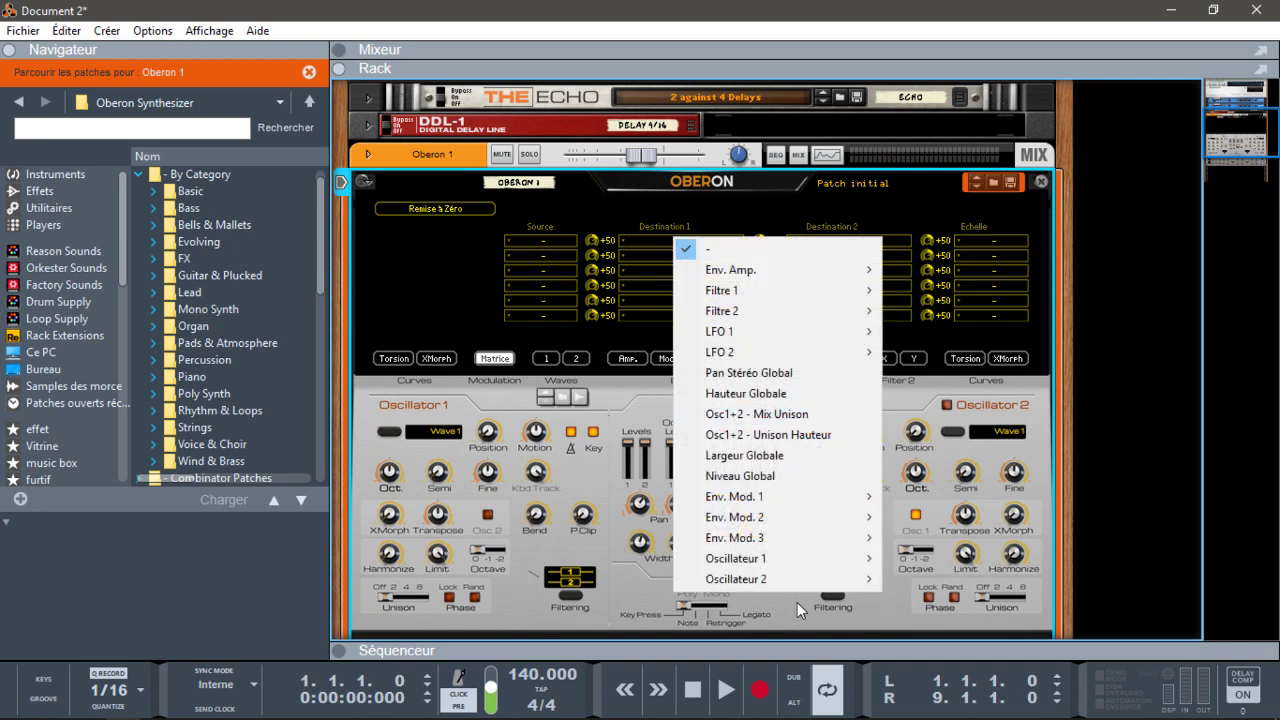
pyautogui.moveTo(803, 500)
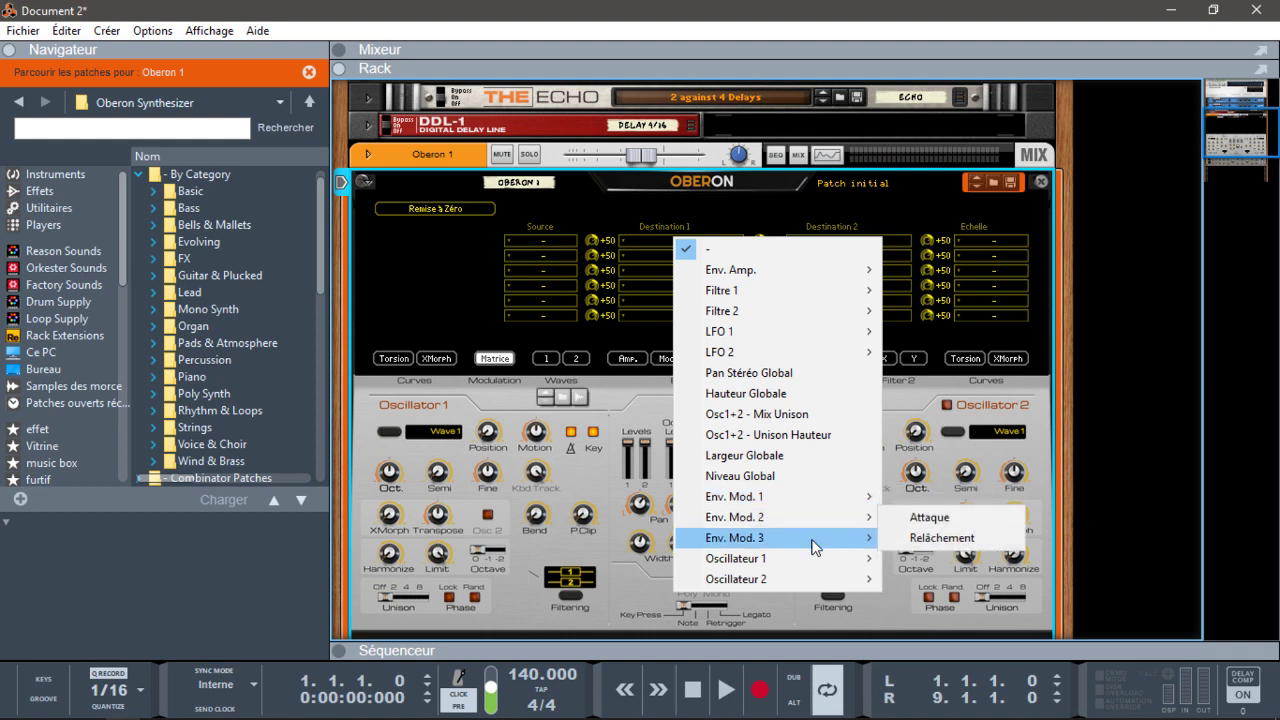
pyautogui.click(449, 291)
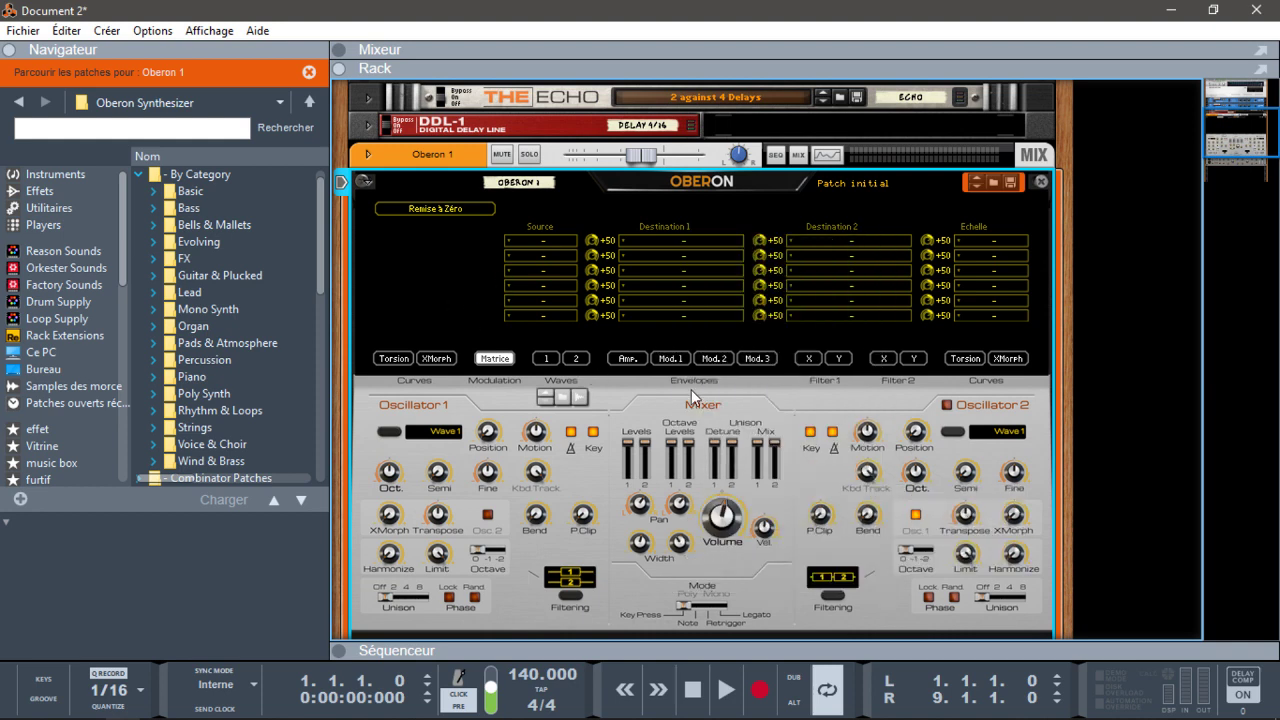
# - Show the Amp. envelope, move its sustain point to about 0.2 s and its end point to about 0.6 s
pyautogui.click(633, 358)
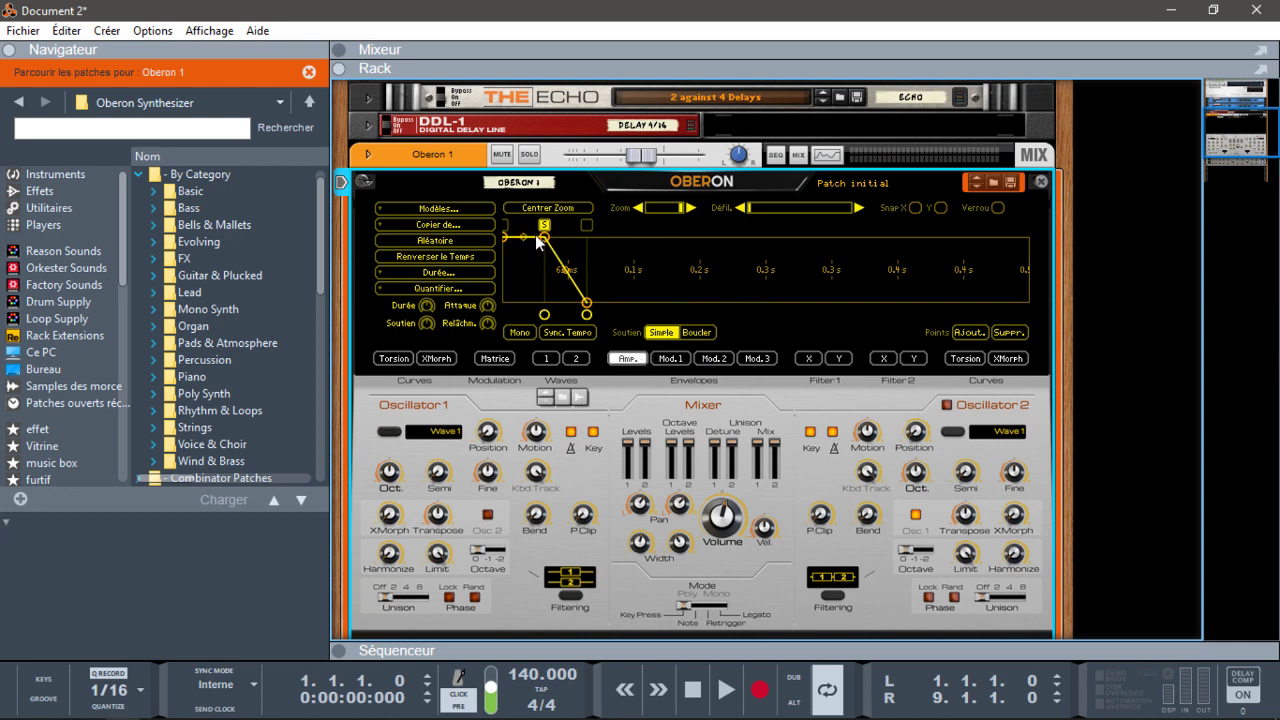
pyautogui.moveTo(681, 208)
pyautogui.mouseDown()
pyautogui.moveTo(641, 212)
pyautogui.moveTo(698, 213)
pyautogui.mouseUp()
pyautogui.moveTo(545, 238); pyautogui.dragTo(745, 258)
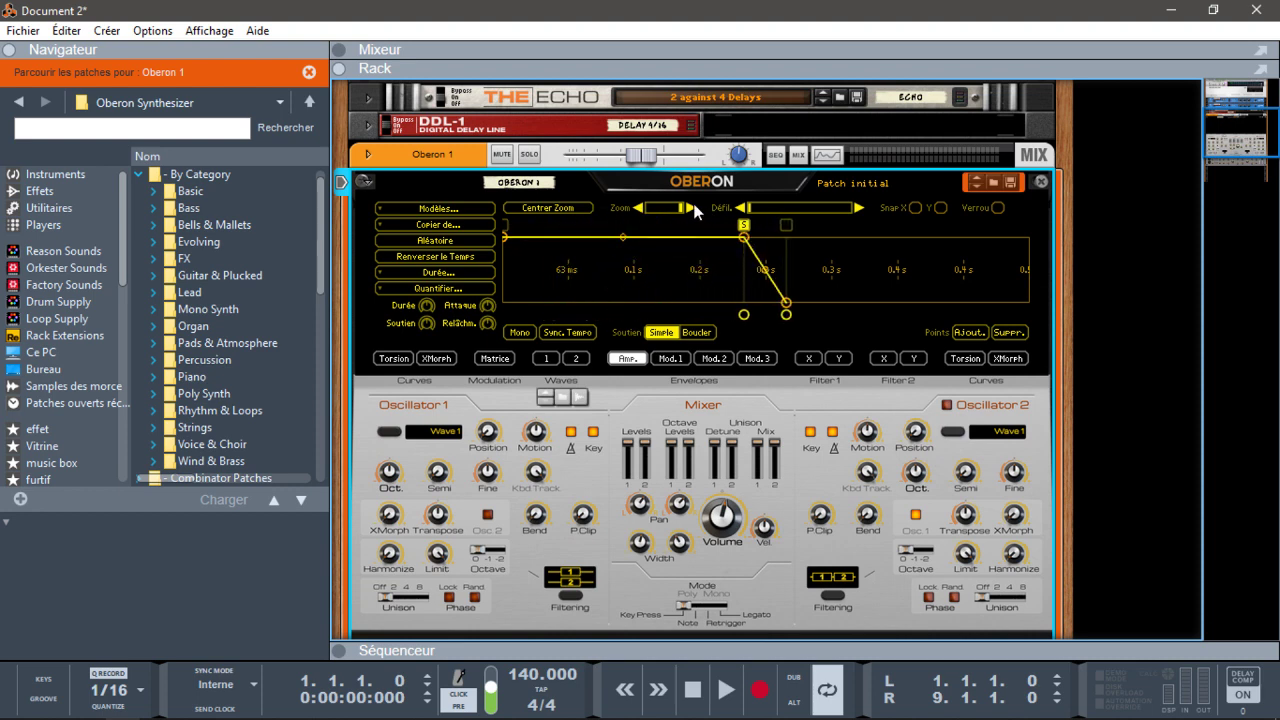
pyautogui.moveTo(684, 212); pyautogui.dragTo(743, 211)
pyautogui.moveTo(786, 302); pyautogui.dragTo(1176, 293)
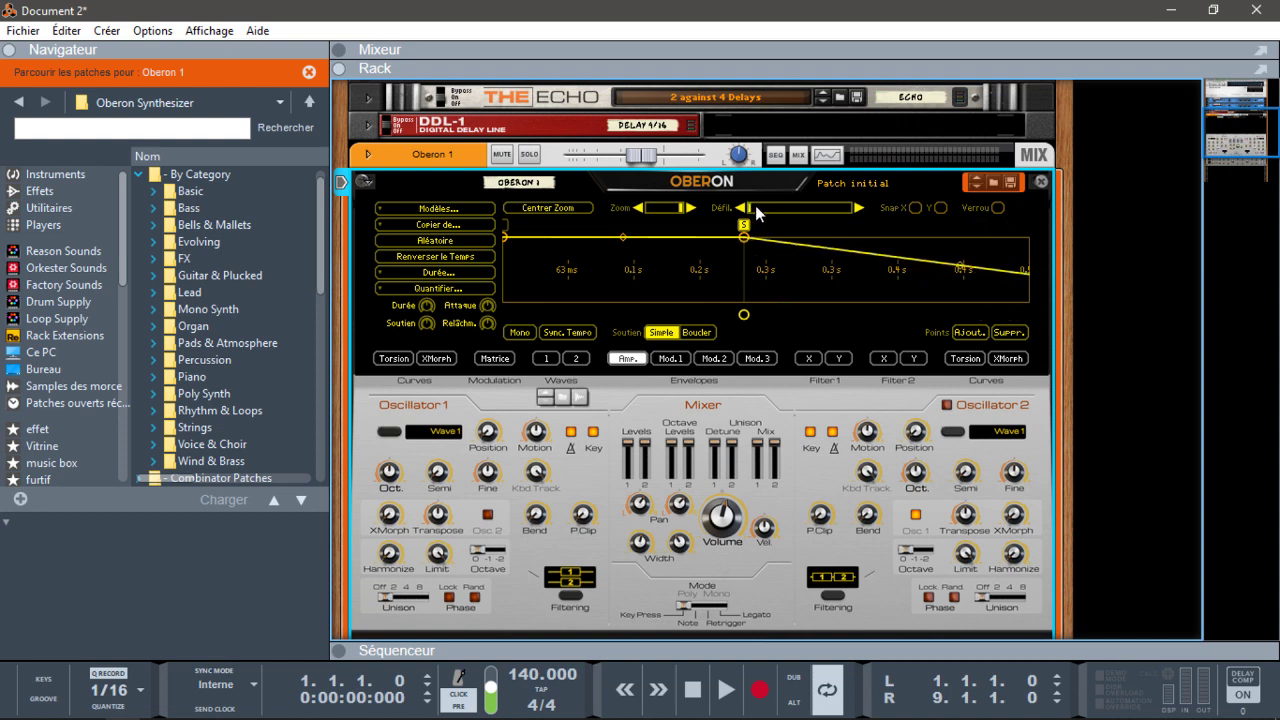
# - Shorten the release by moving the amp envelope's end point back to about 0.4 s
pyautogui.moveTo(754, 207)
pyautogui.mouseDown()
pyautogui.moveTo(766, 207)
pyautogui.moveTo(750, 211)
pyautogui.mouseUp()
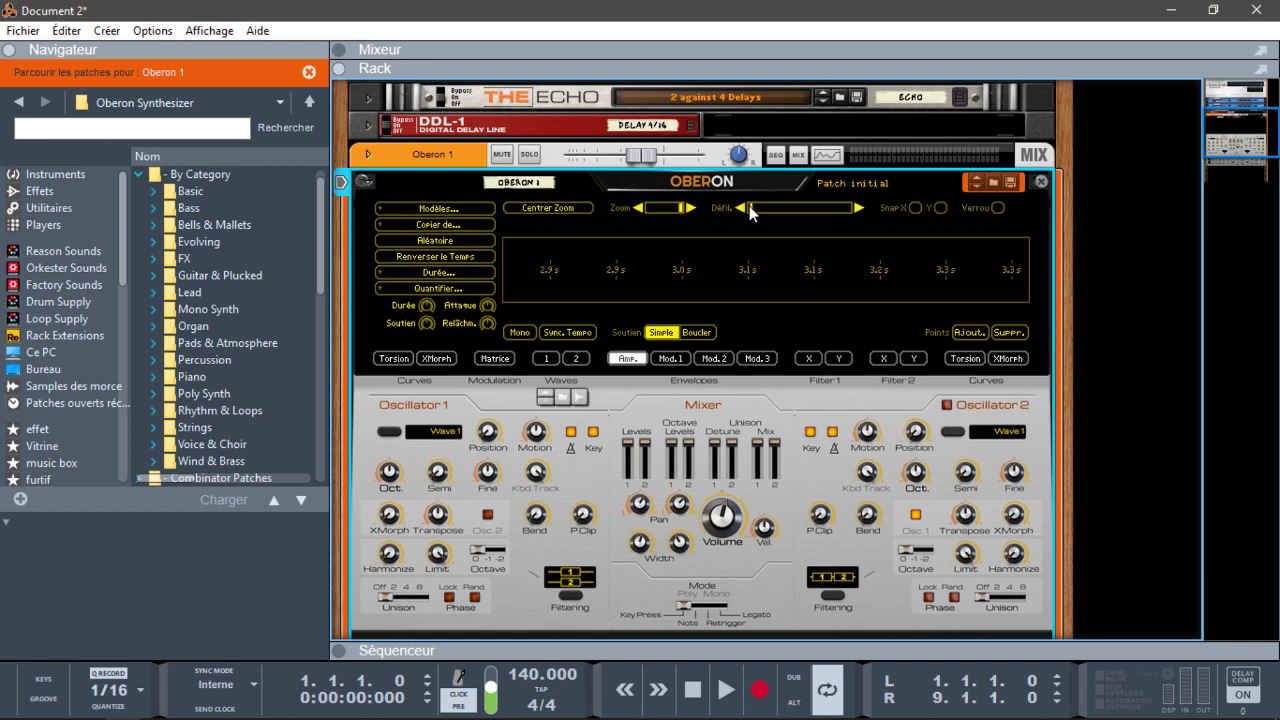
pyautogui.click(738, 208)
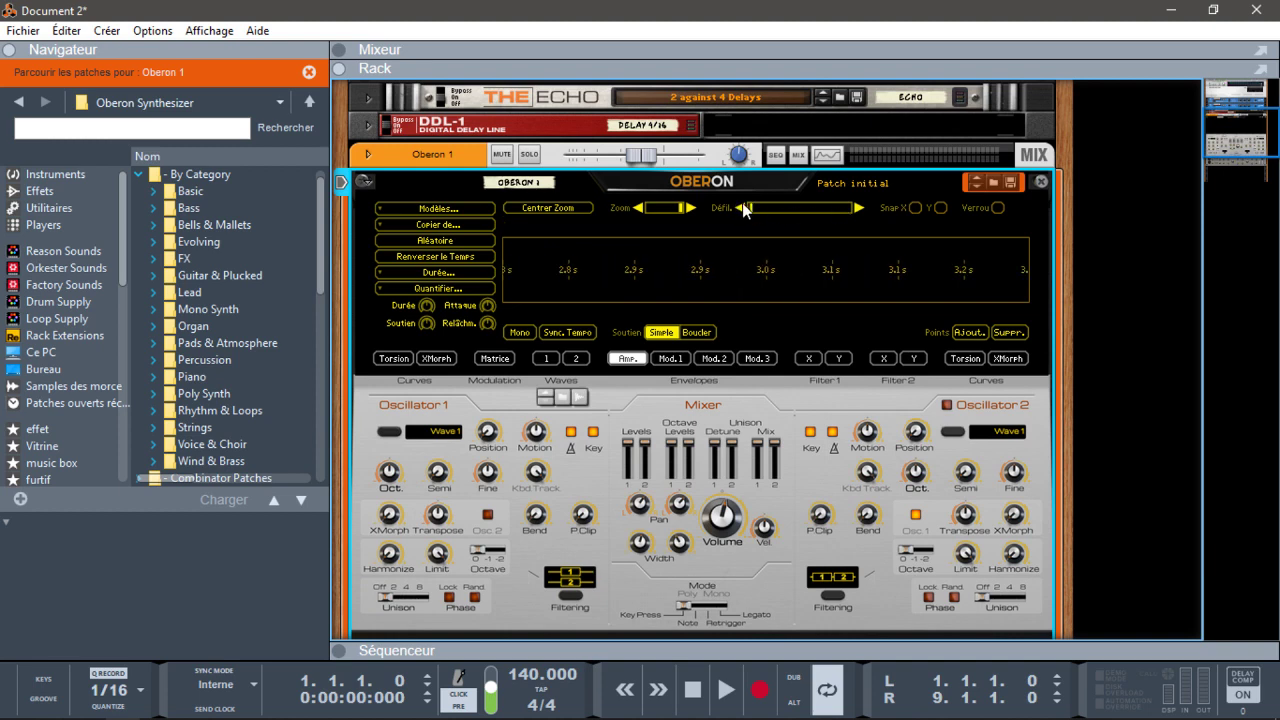
pyautogui.click(742, 206)
pyautogui.click(742, 206)
pyautogui.click(742, 206)
pyautogui.click(742, 206)
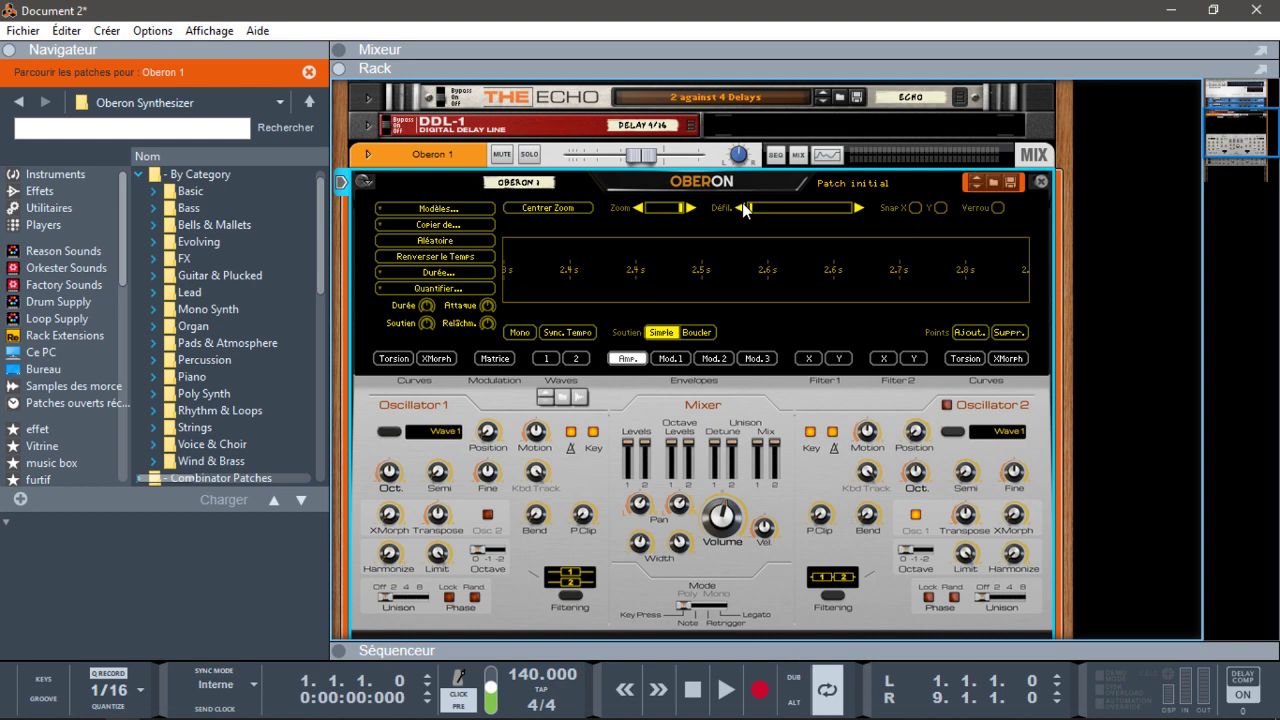
pyautogui.click(742, 206)
pyautogui.click(742, 206)
pyautogui.click(738, 208)
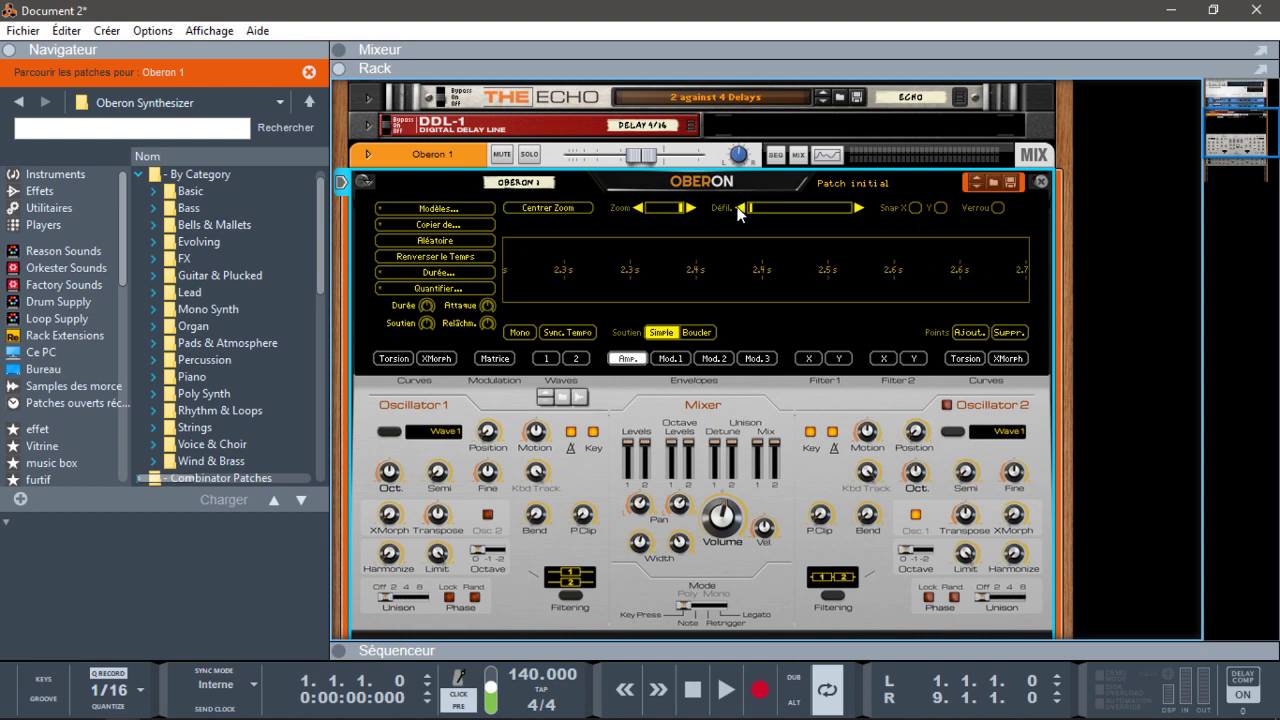
pyautogui.click(740, 208)
pyautogui.click(740, 208)
pyautogui.click(740, 208)
pyautogui.click(738, 208)
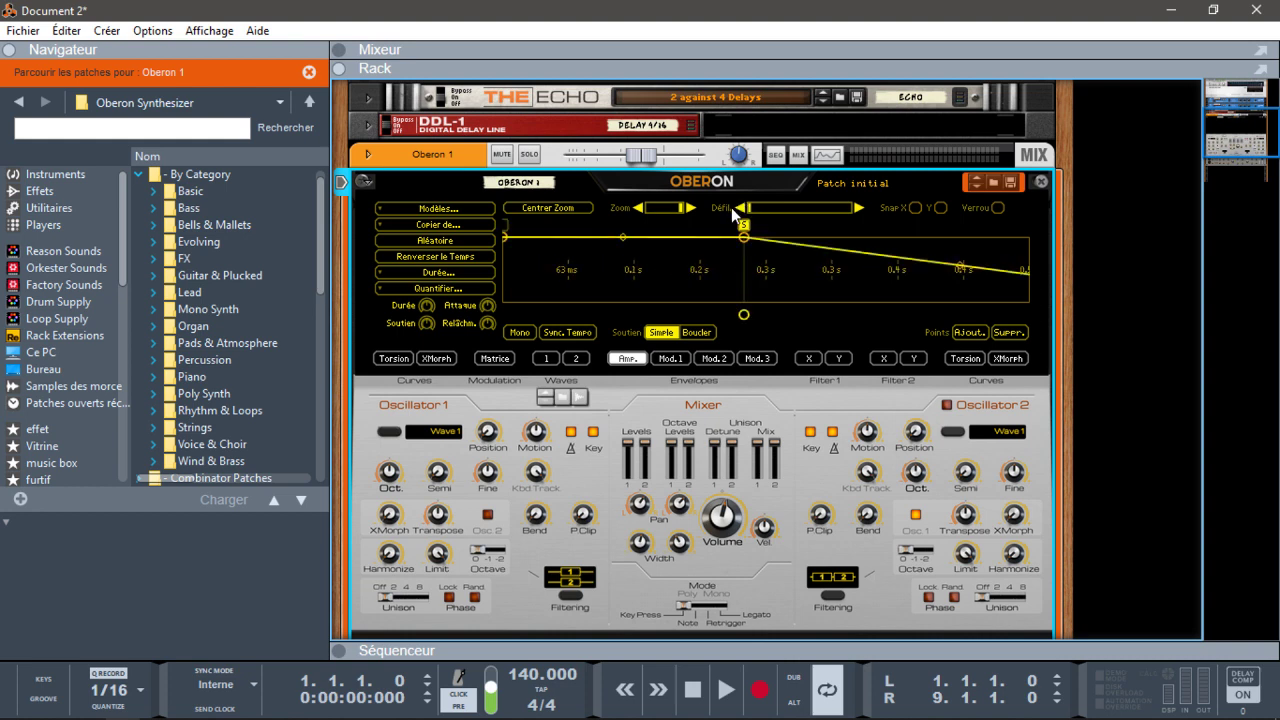
pyautogui.click(859, 207)
pyautogui.click(861, 206)
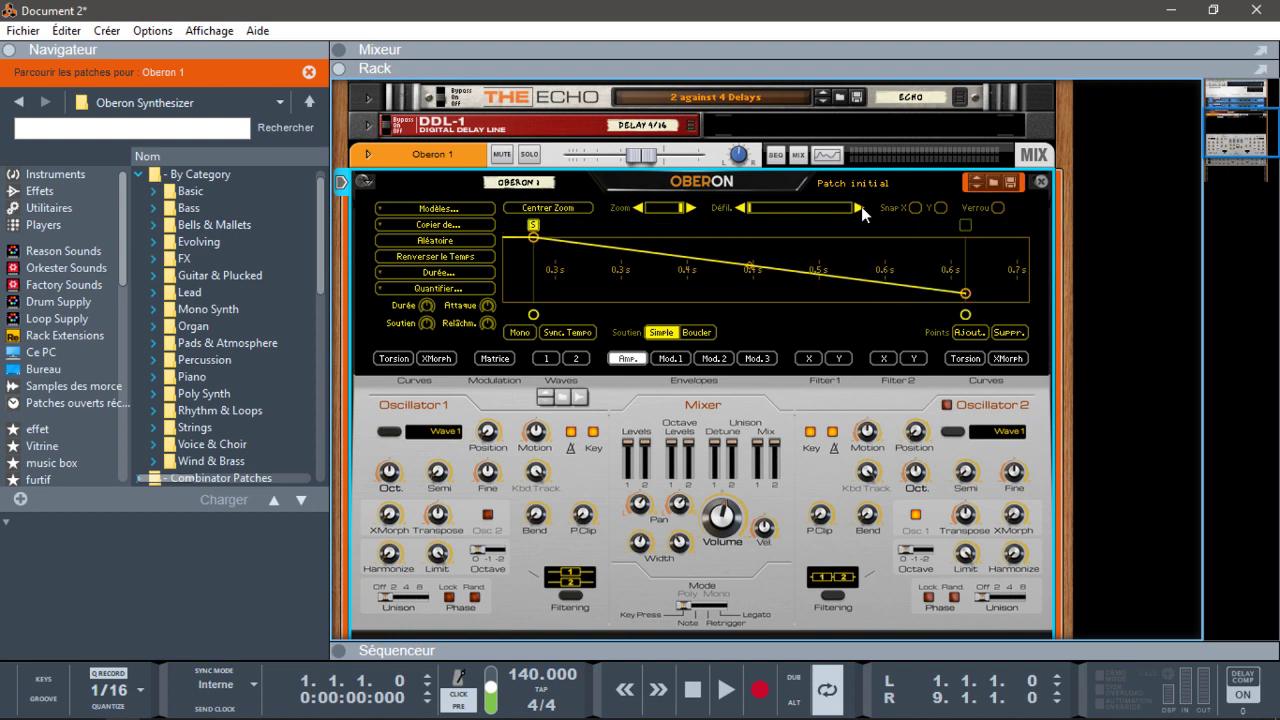
pyautogui.click(861, 206)
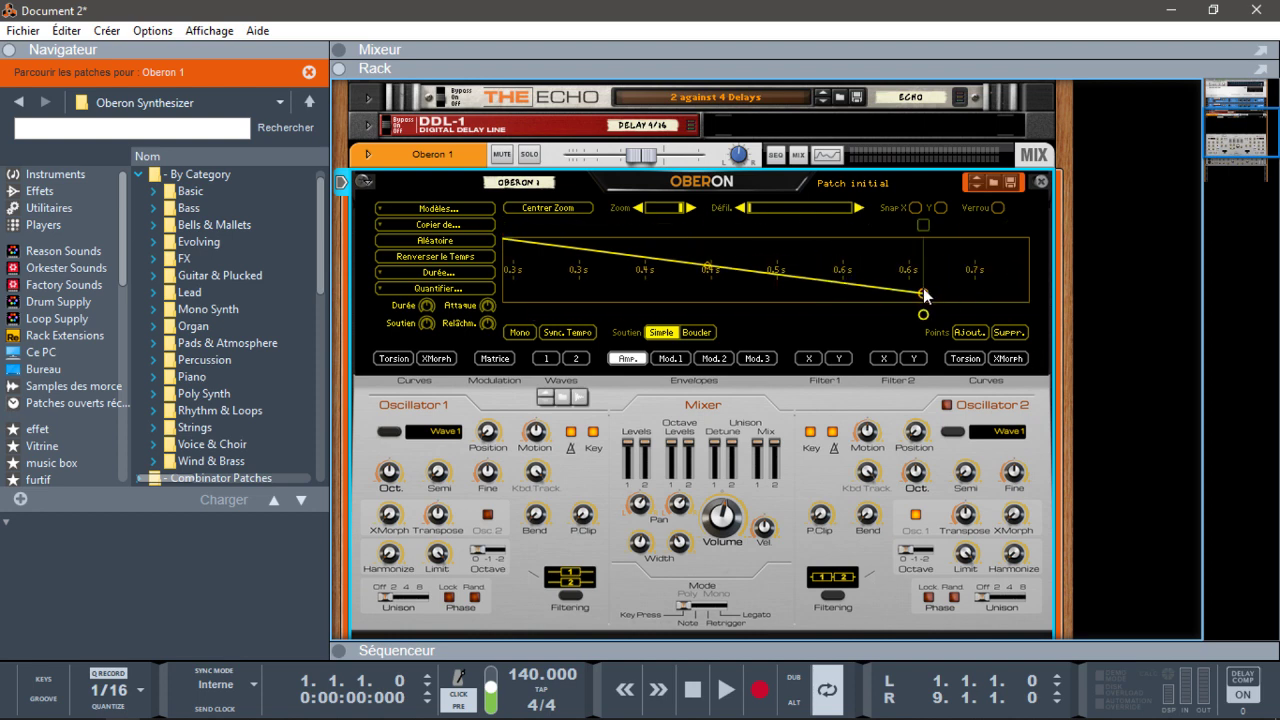
pyautogui.moveTo(923, 292); pyautogui.dragTo(685, 284)
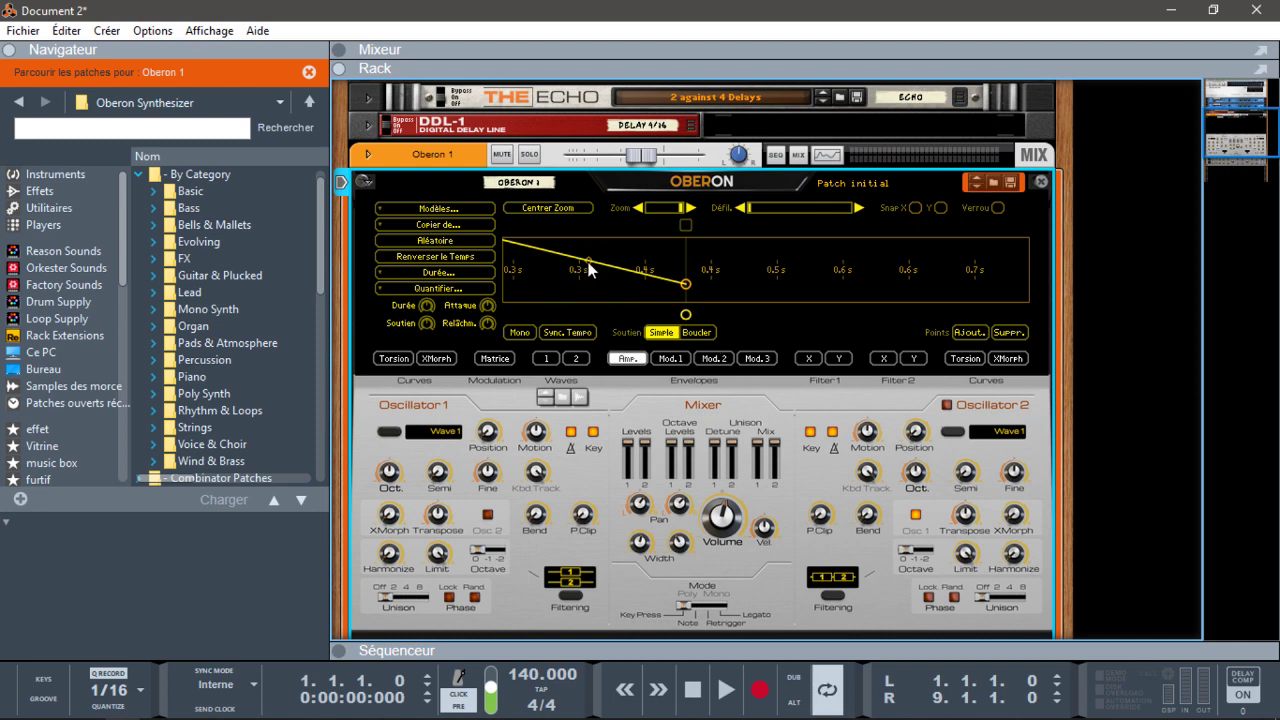
# - Add two points on the falling segment after the amp envelope's sustain point
pyautogui.click(974, 332)
pyautogui.click(605, 267)
pyautogui.click(537, 248)
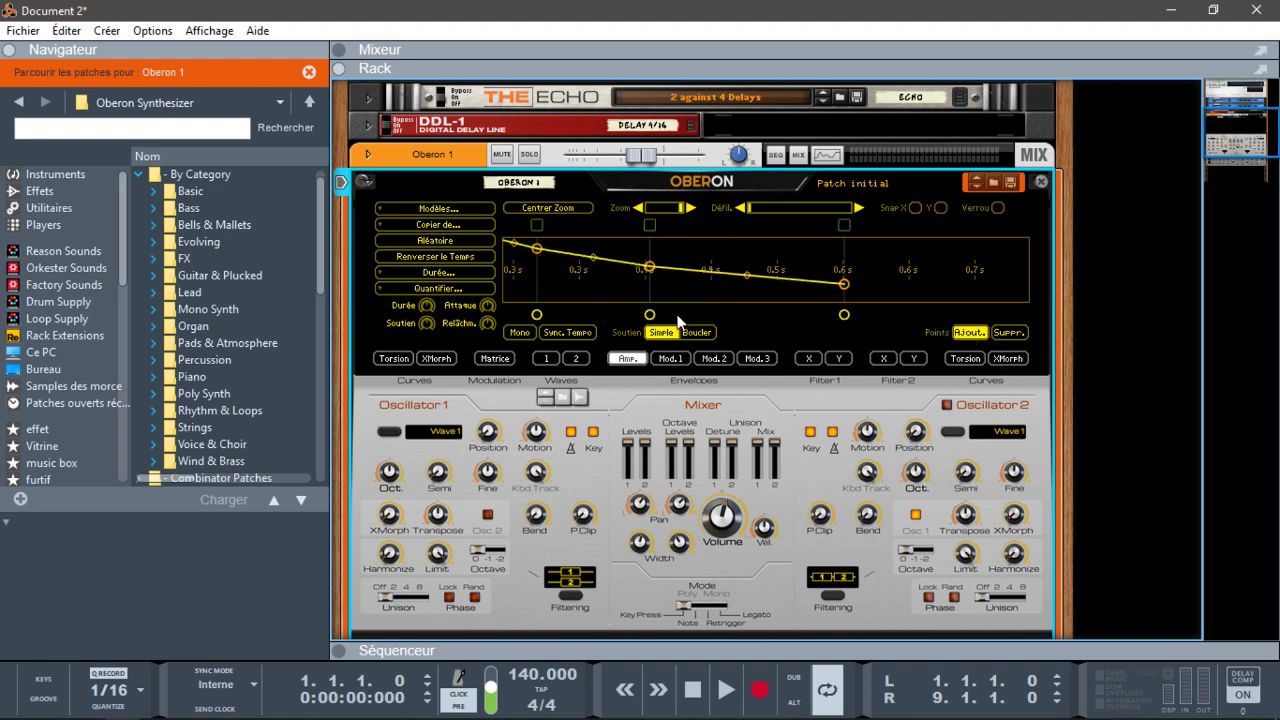
# - Add three points on the flat segment before the amp envelope's sustain point and lower the first and third into dips
pyautogui.click(637, 207)
pyautogui.click(637, 207)
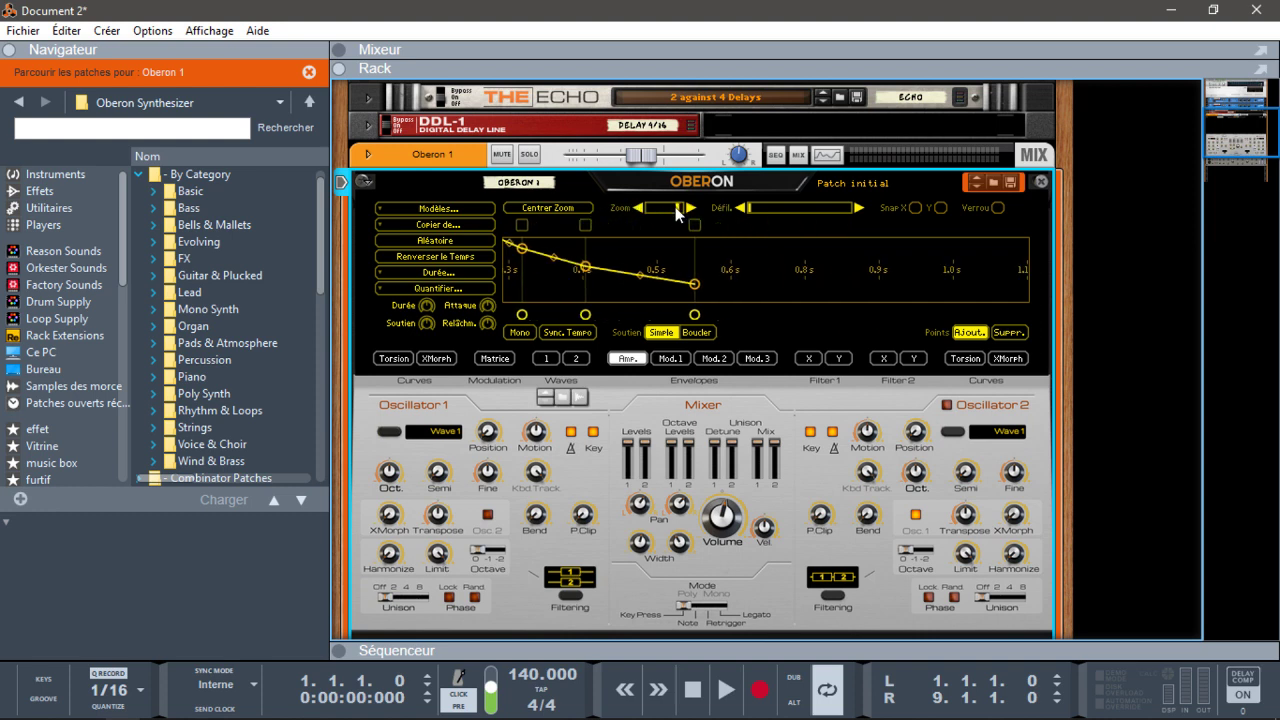
pyautogui.moveTo(677, 208); pyautogui.dragTo(704, 206)
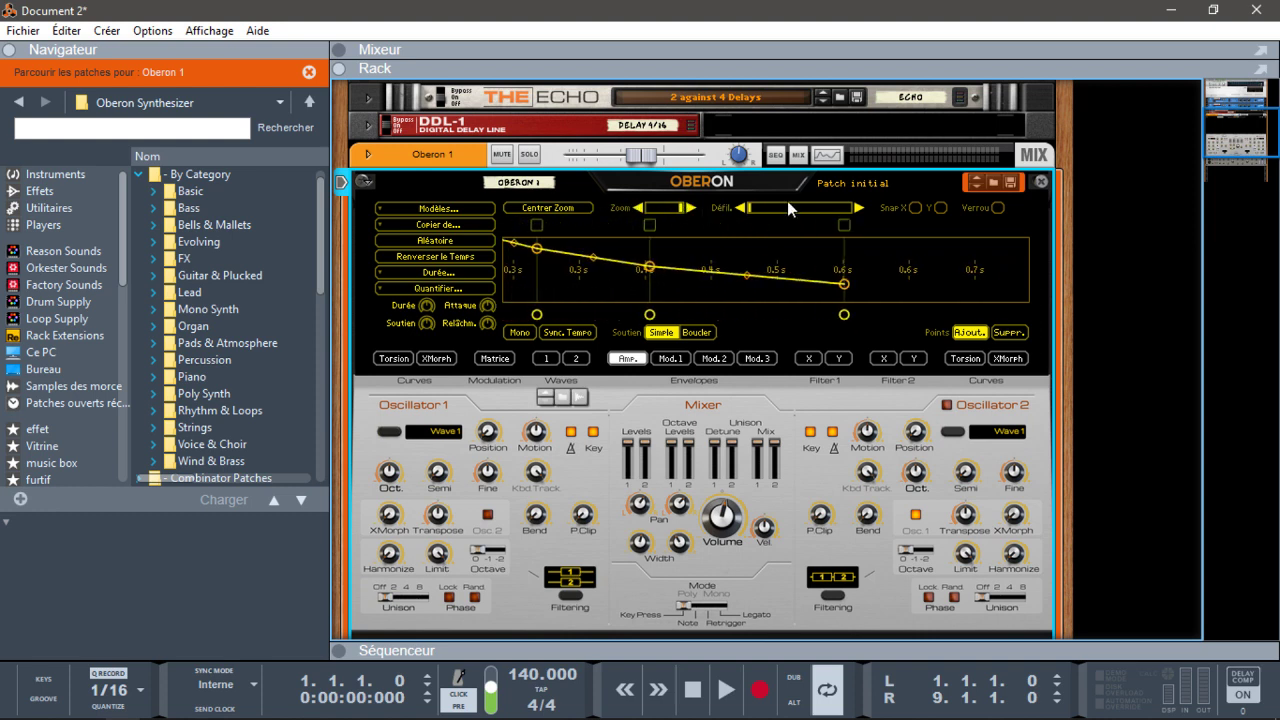
pyautogui.click(742, 206)
pyautogui.click(744, 207)
pyautogui.click(744, 207)
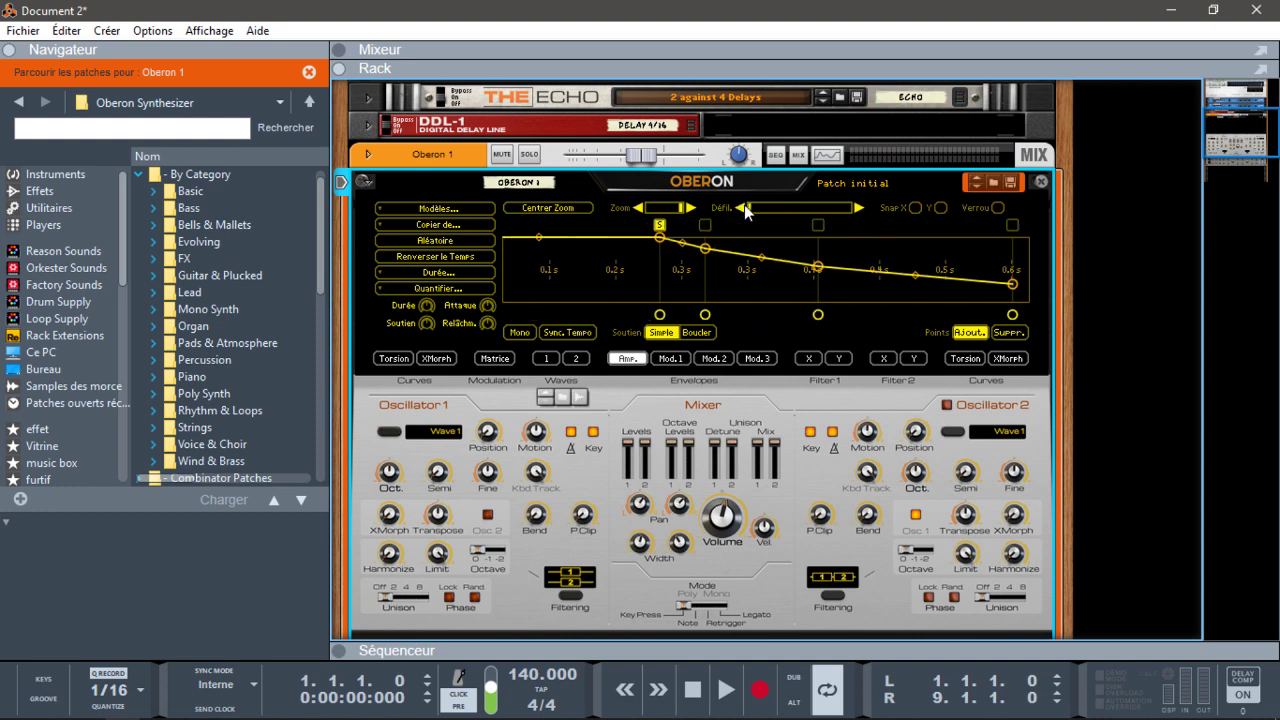
pyautogui.click(744, 207)
pyautogui.click(638, 237)
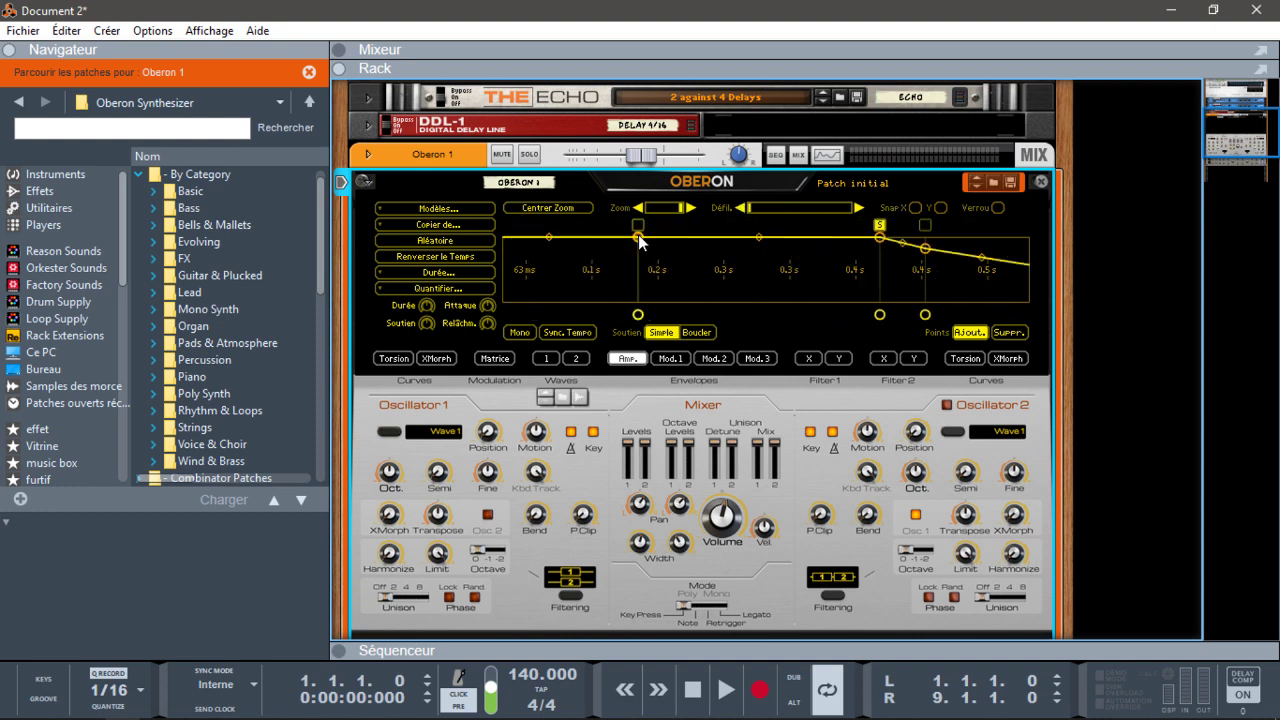
pyautogui.click(554, 235)
pyautogui.click(850, 237)
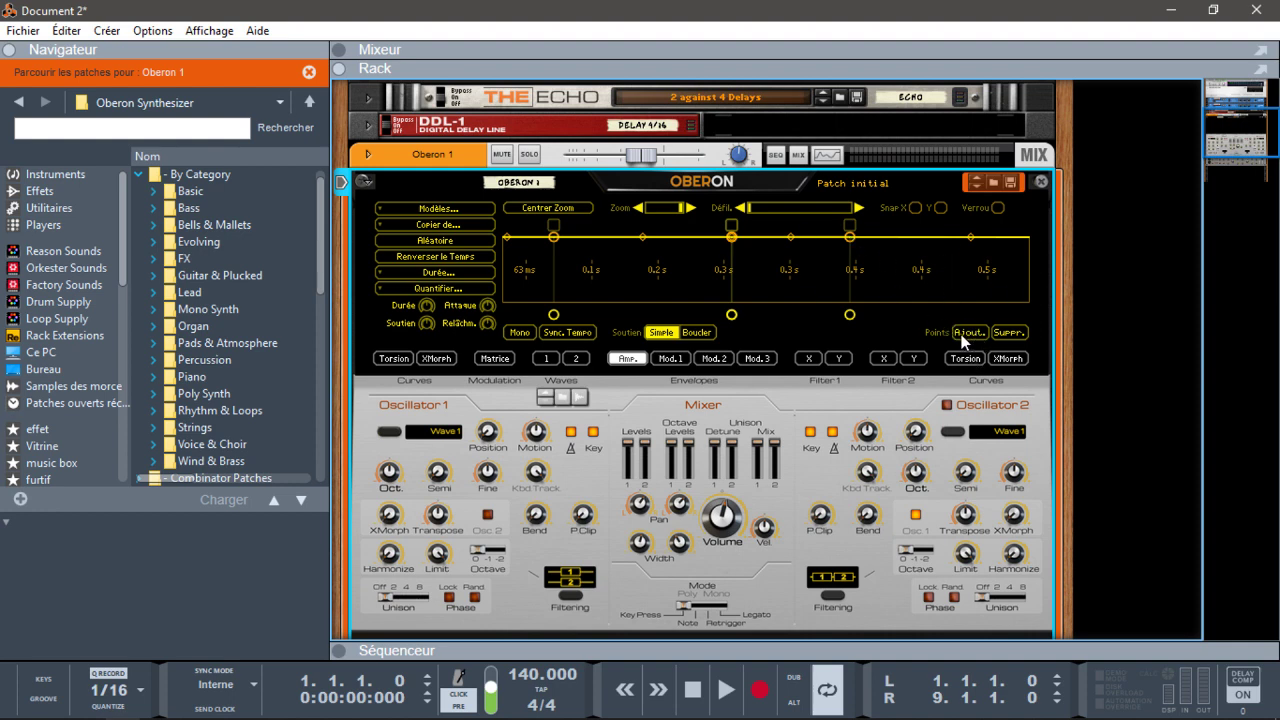
pyautogui.moveTo(850, 237); pyautogui.dragTo(859, 270)
pyautogui.moveTo(550, 238); pyautogui.dragTo(584, 279)
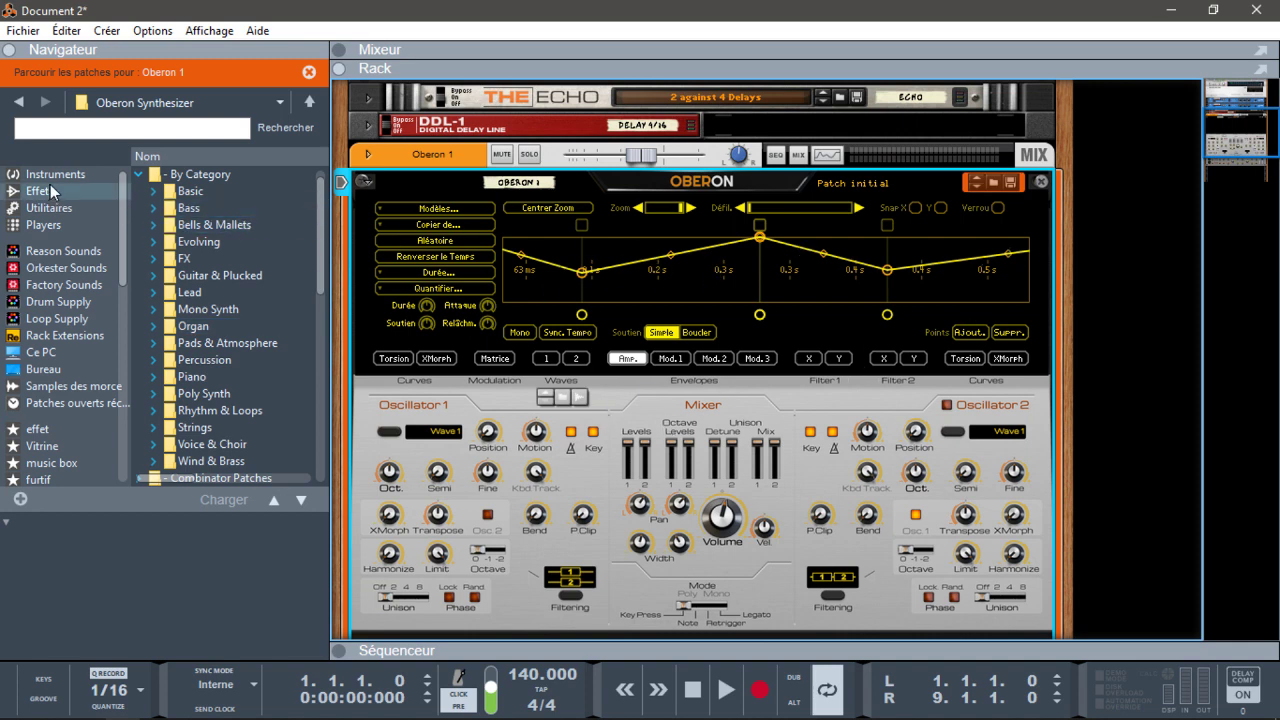
# - Load the Analog Big n Wide [BRM] patch from the Basic category into Oberon
pyautogui.click(155, 191)
pyautogui.click(245, 209)
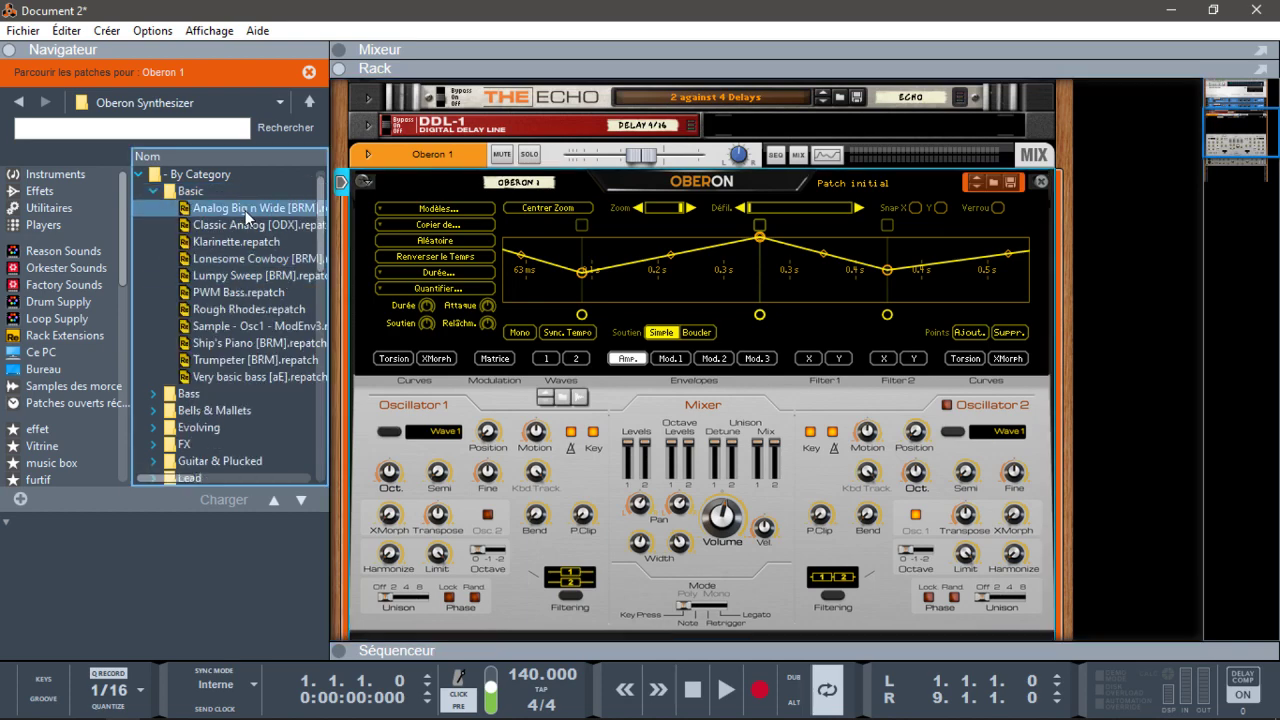
pyautogui.doubleClick(245, 210)
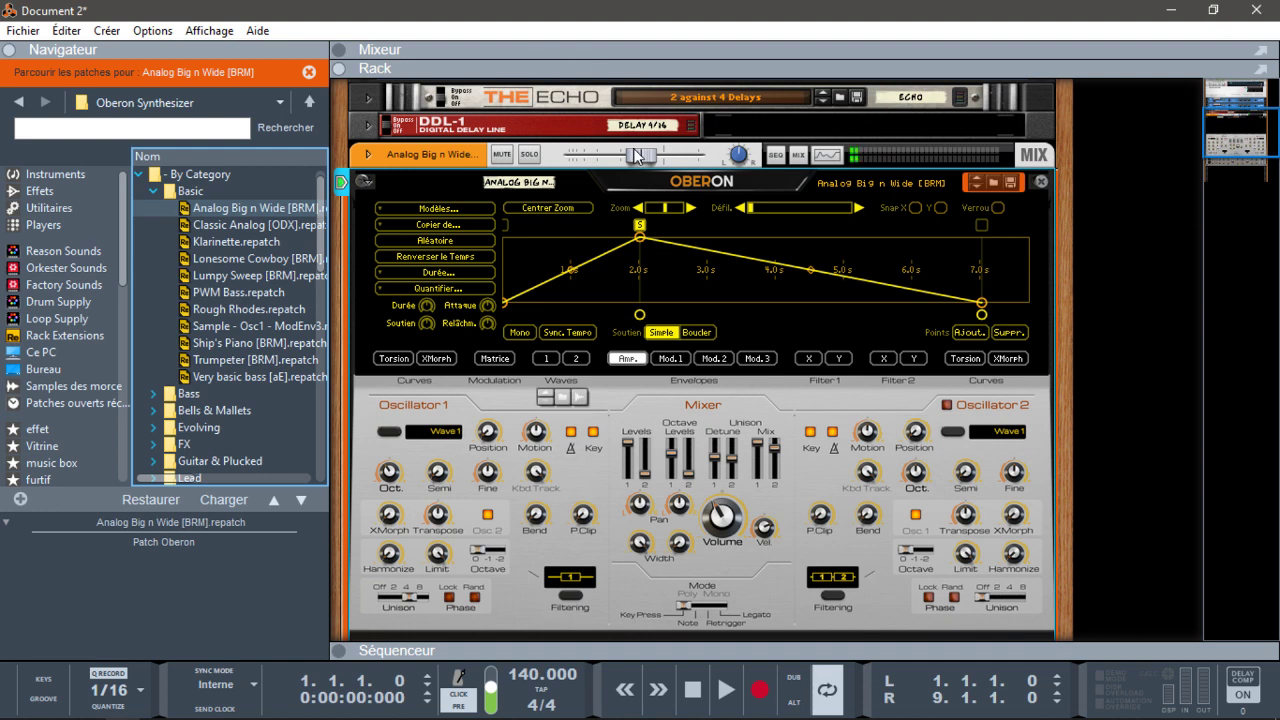
# - Raise the Oberon channel's level and shorten the amp envelope's attack to about 0.7 s
pyautogui.moveTo(641, 155); pyautogui.dragTo(673, 154)
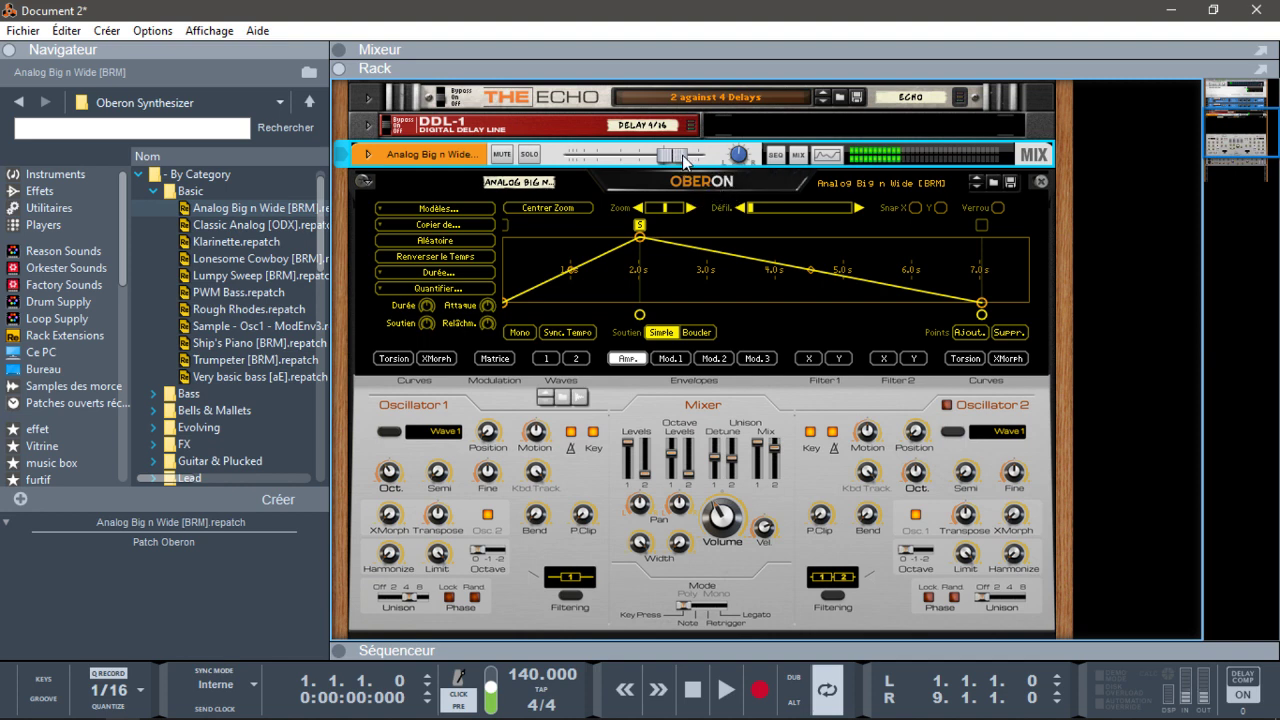
pyautogui.moveTo(684, 162)
pyautogui.moveTo(638, 240); pyautogui.dragTo(548, 241)
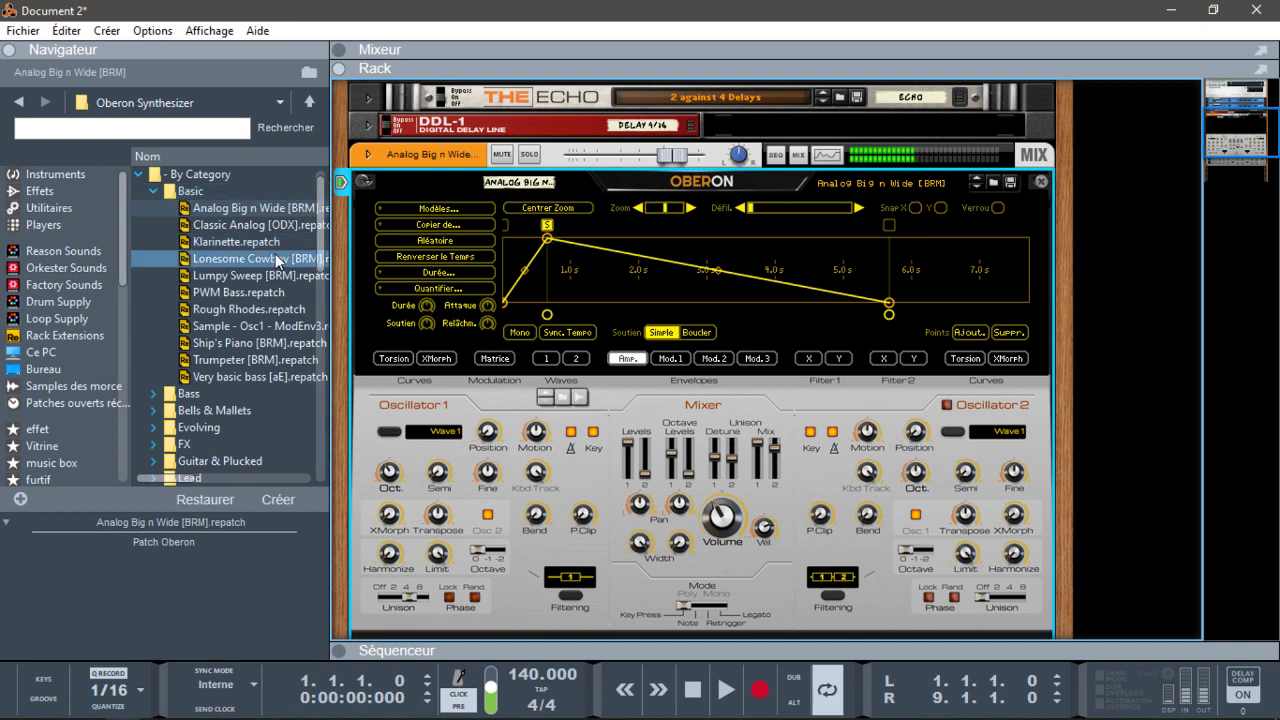
# - Audition the Classic Analog [ODX] and Klarinette patches from the Basic category
pyautogui.click(255, 228)
pyautogui.moveTo(255, 228); pyautogui.dragTo(527, 243)
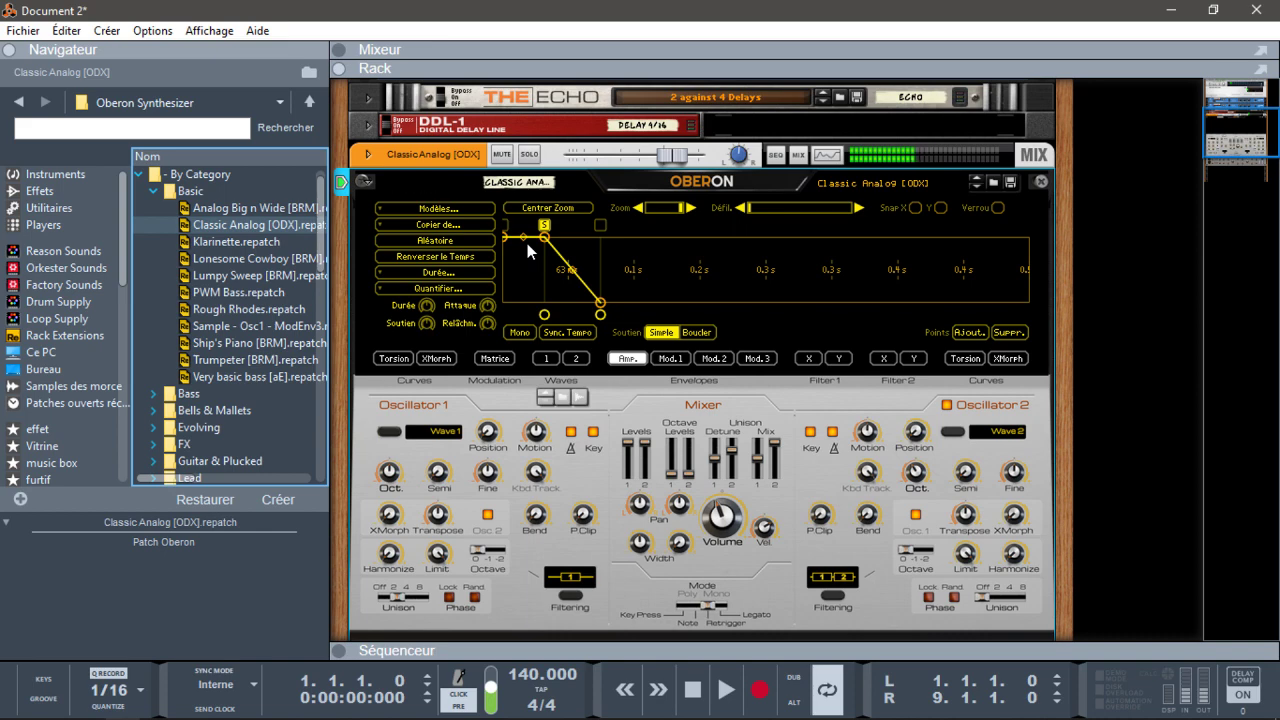
pyautogui.doubleClick(240, 242)
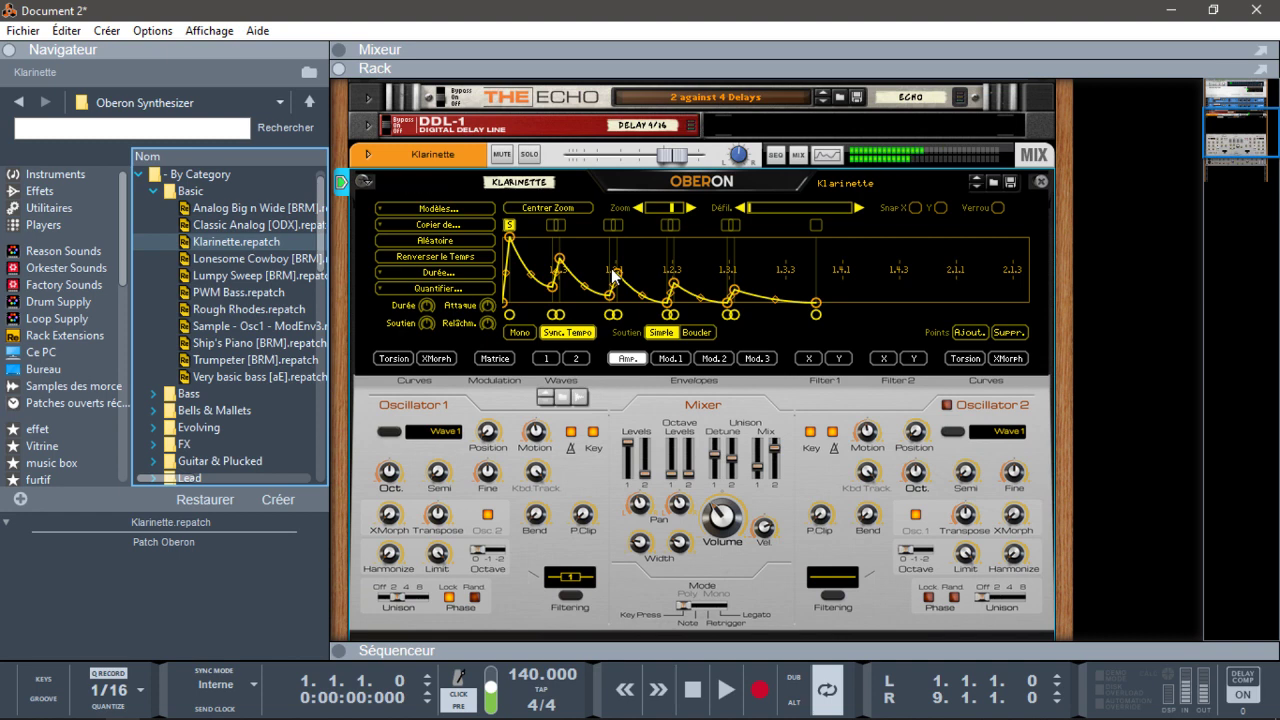
# - Load the Lonesome Cowboy [BRM] patch and shorten its amp envelope's attack to about 0.3 s
pyautogui.click(237, 259)
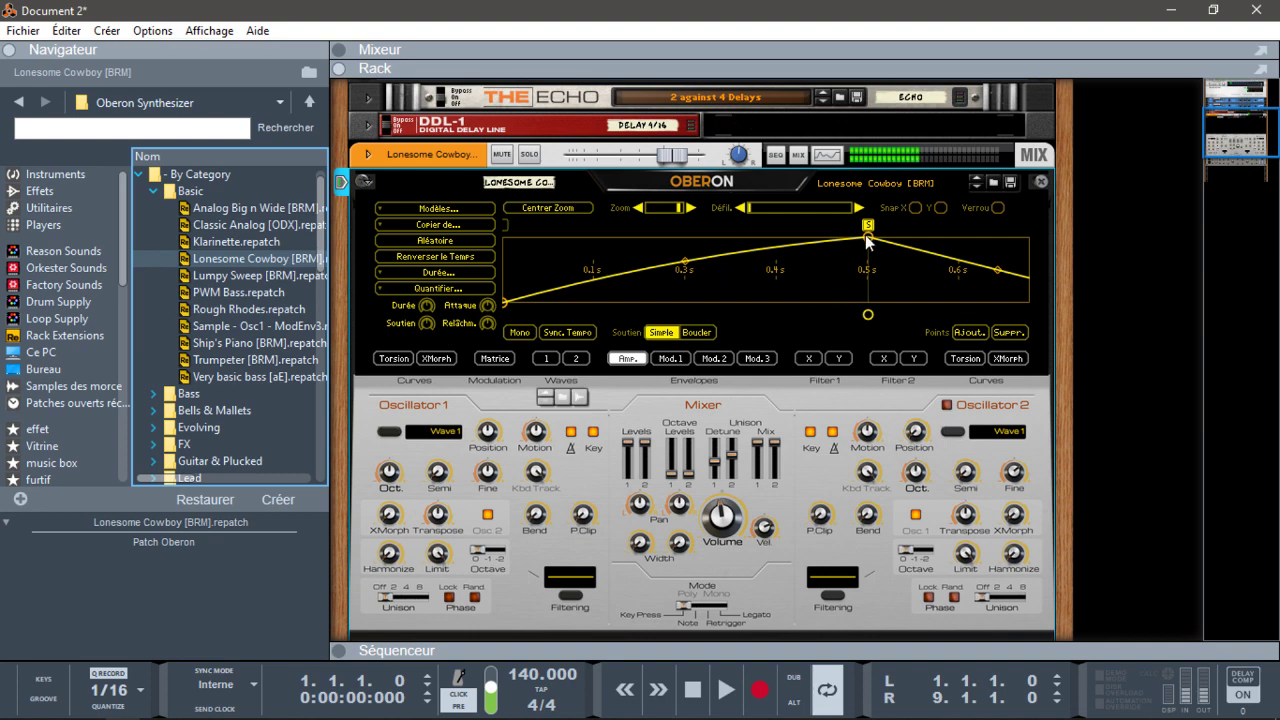
pyautogui.moveTo(865, 234); pyautogui.dragTo(679, 238)
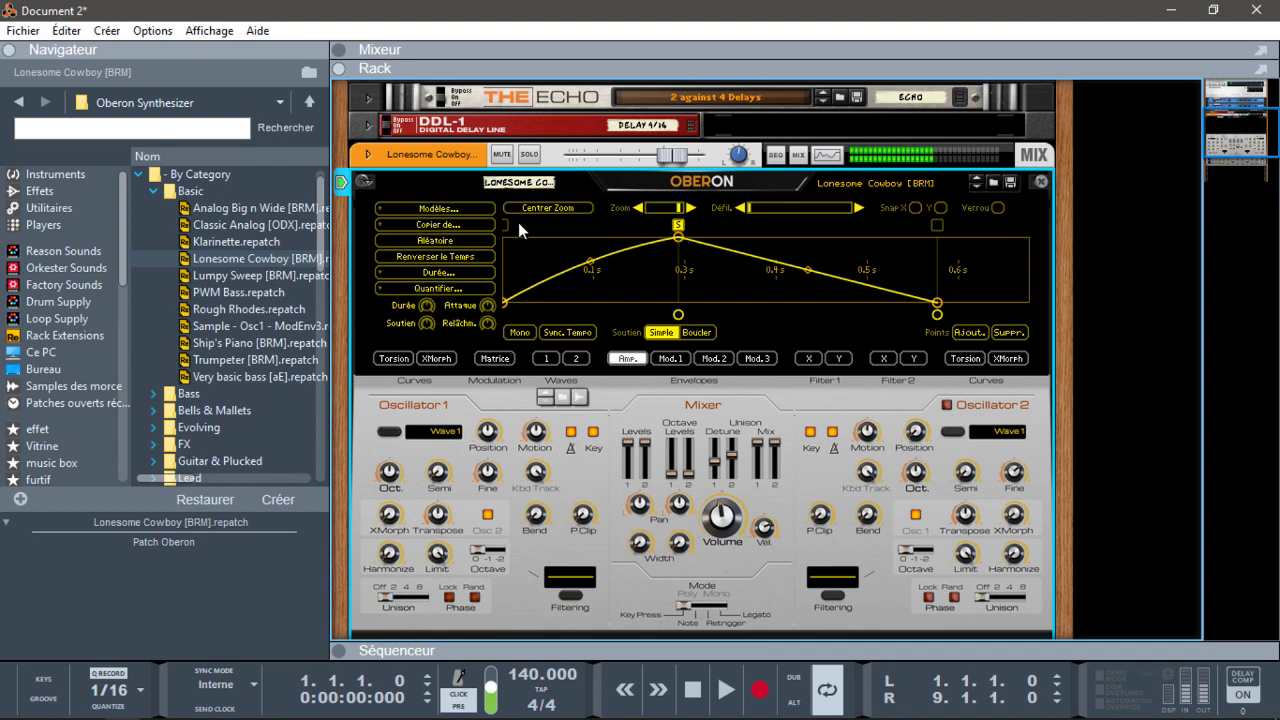
# - Audition the Lumpy Sweep [BRM] patch from the Basic category and Acid Bass 1 from the Bass category
pyautogui.moveTo(225, 276); pyautogui.dragTo(633, 264)
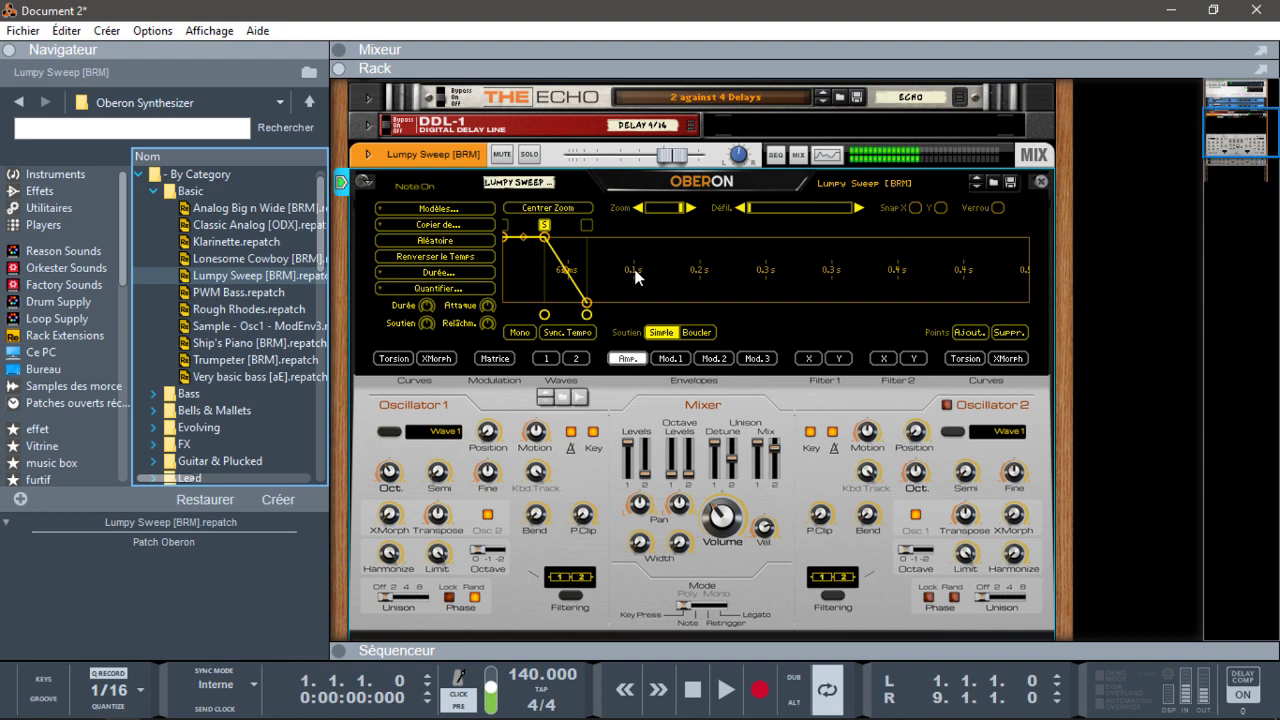
pyautogui.click(154, 191)
pyautogui.click(155, 208)
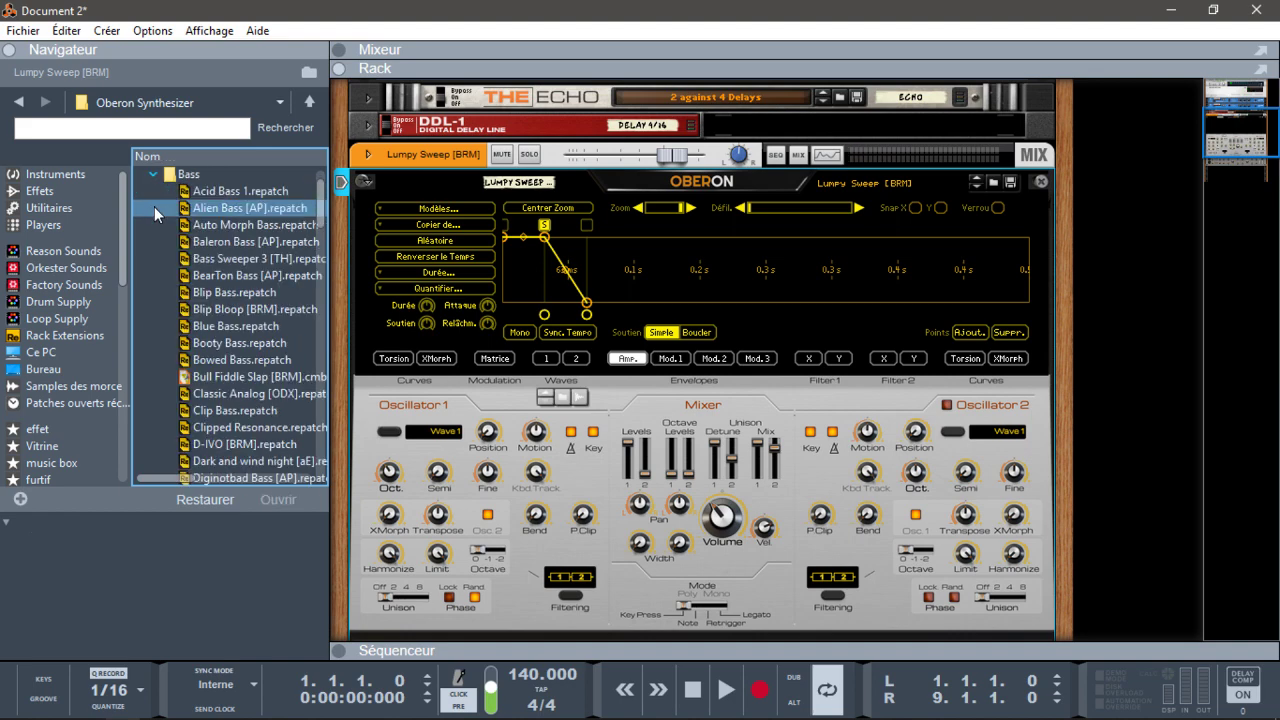
pyautogui.moveTo(230, 191); pyautogui.dragTo(580, 272)
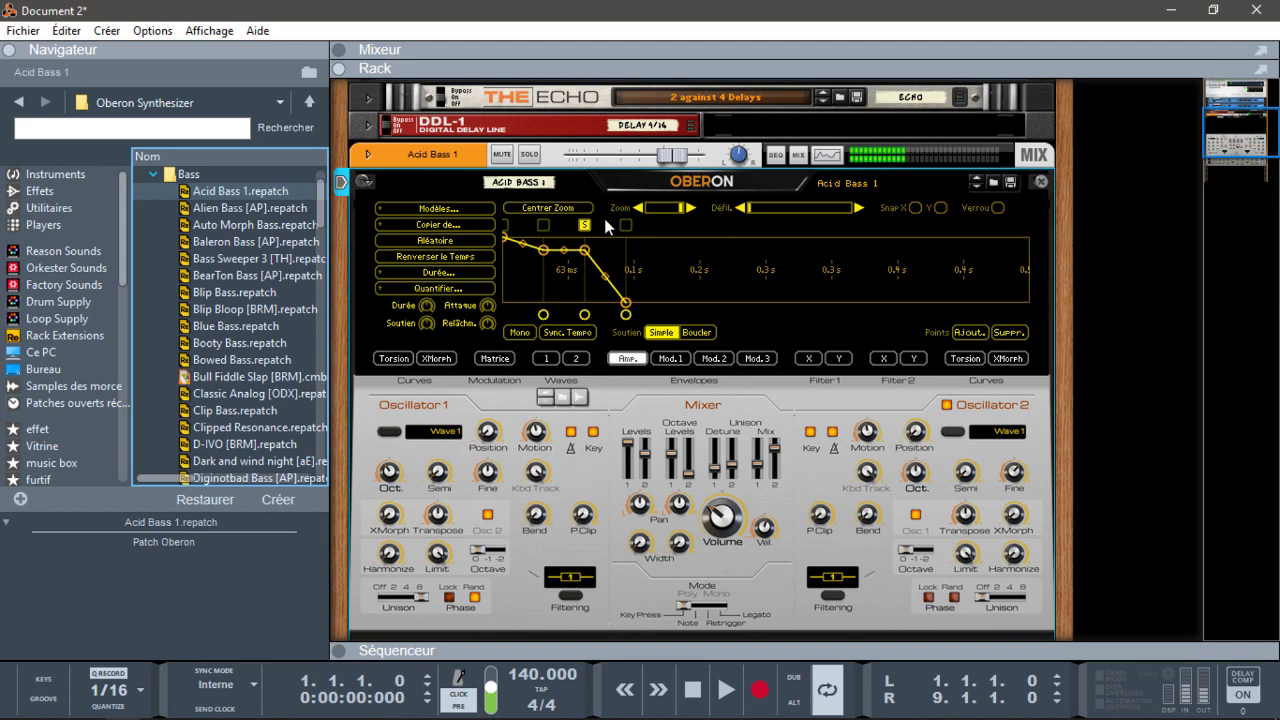
# - Audition the Alien Bass [AP], Auto Morph Bass and Baleron Bass [AP] patches in turn
pyautogui.click(253, 209)
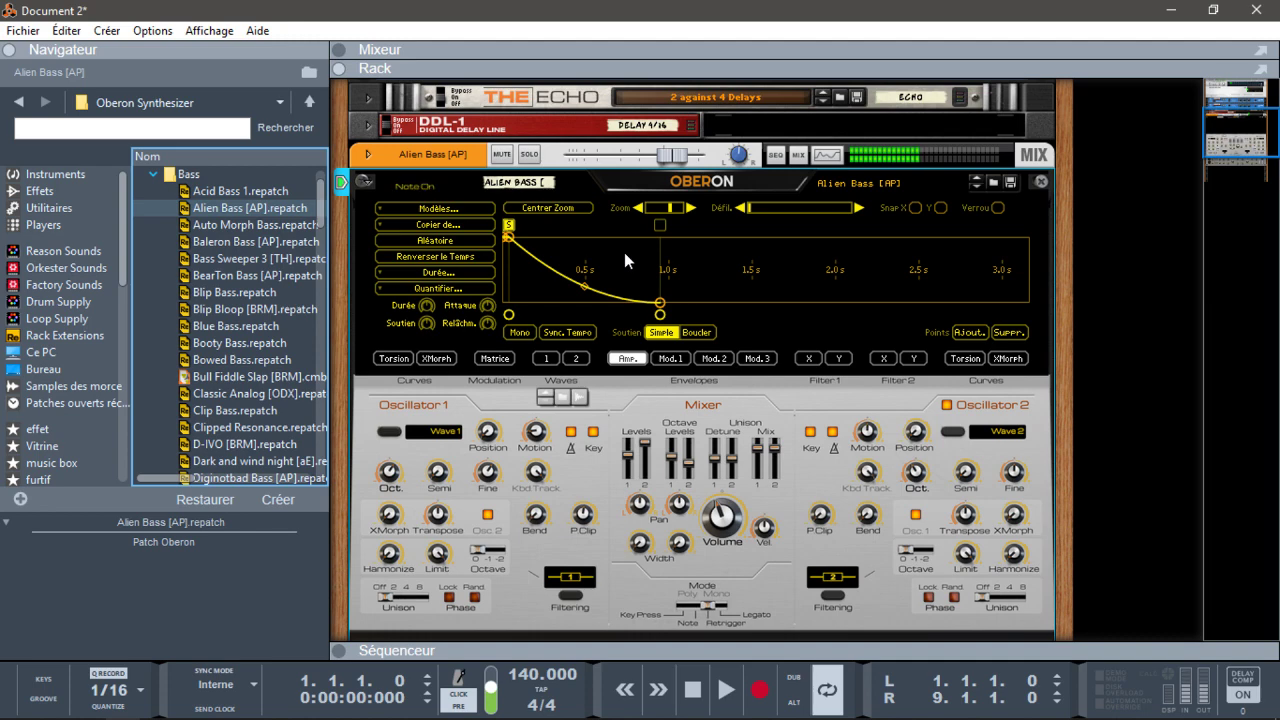
pyautogui.moveTo(228, 226); pyautogui.dragTo(671, 222)
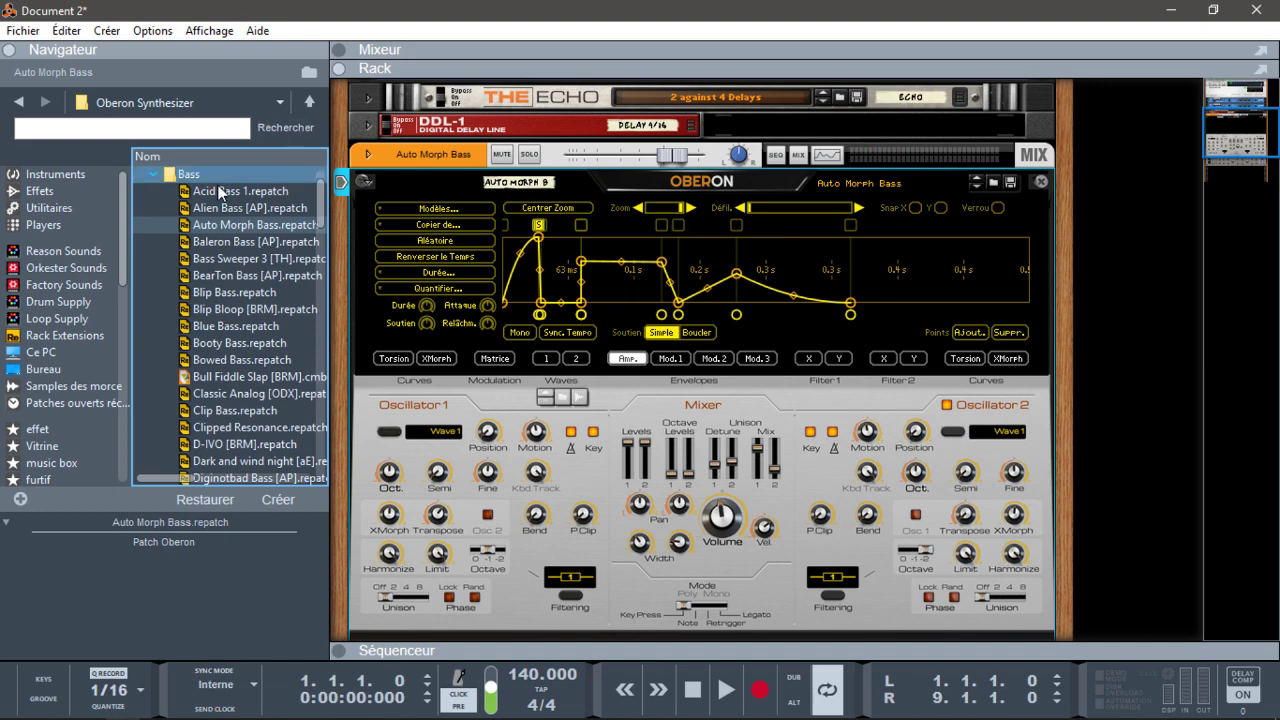
pyautogui.click(229, 240)
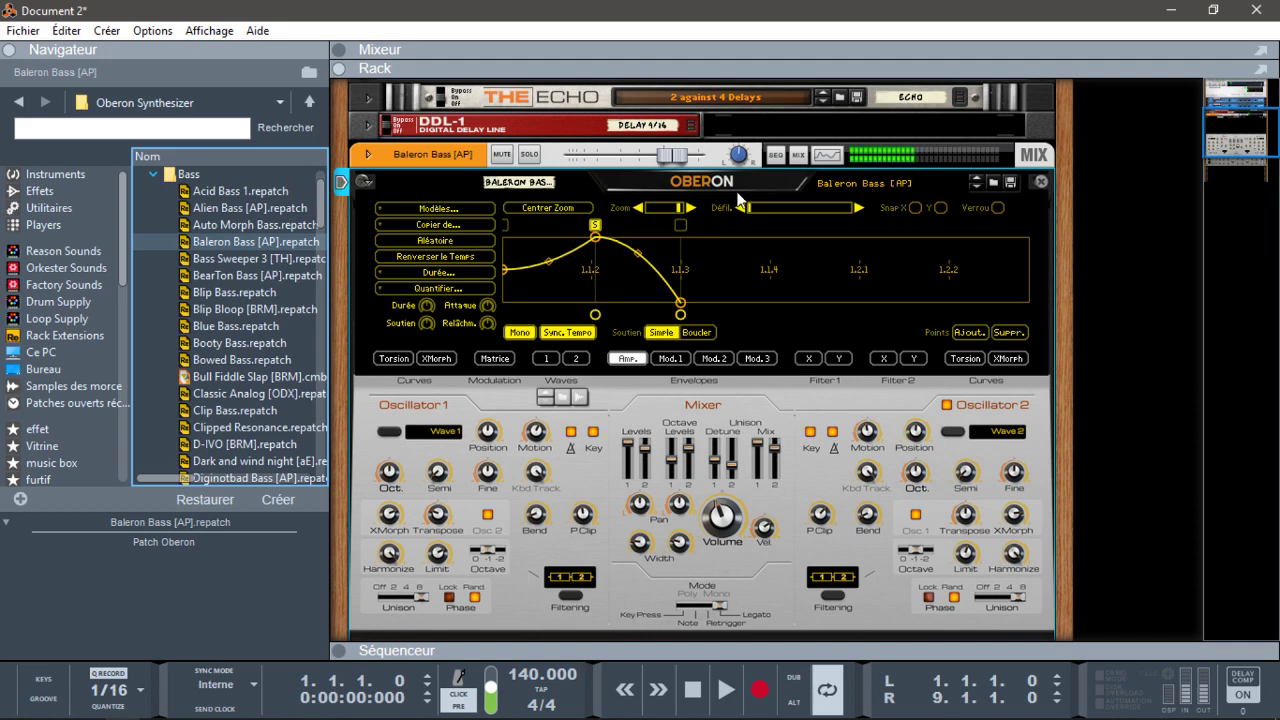
# - With Oberon's LFO and filter section in view, audition the Bass Sweeper 3 [TH] and BearTon Bass [AP] patches
pyautogui.moveTo(1232, 140); pyautogui.dragTo(1232, 148)
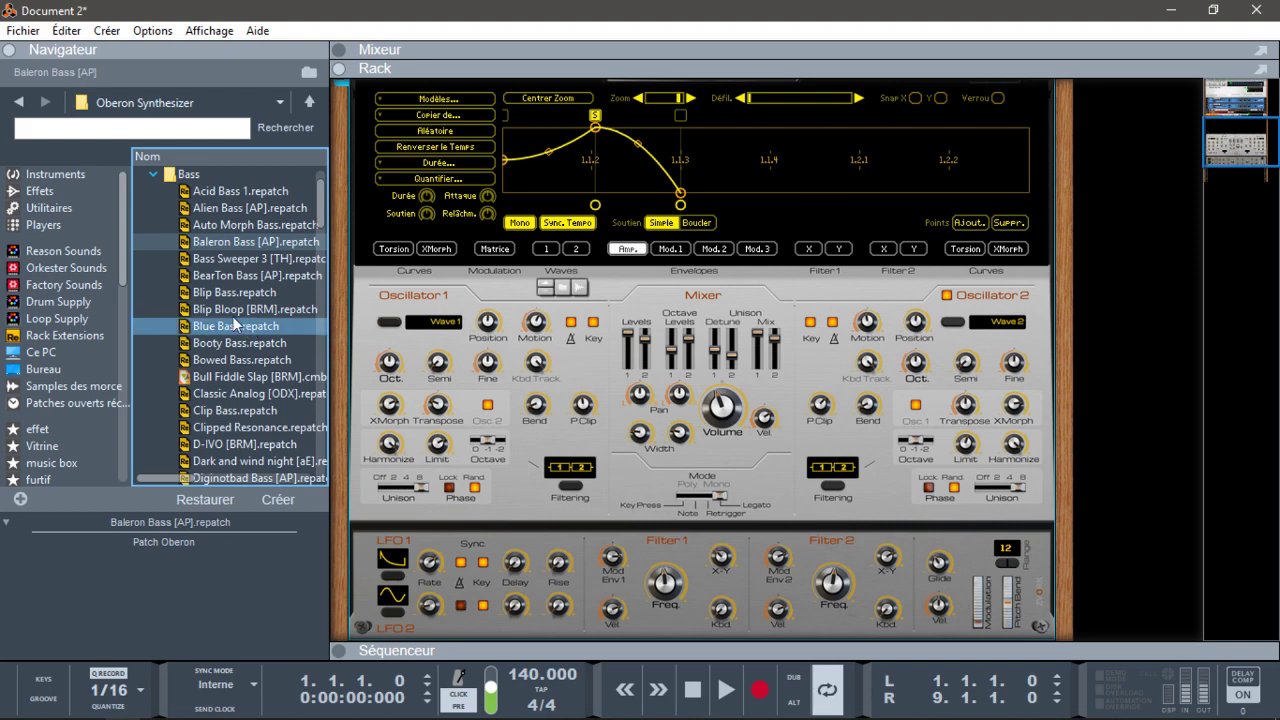
pyautogui.click(258, 262)
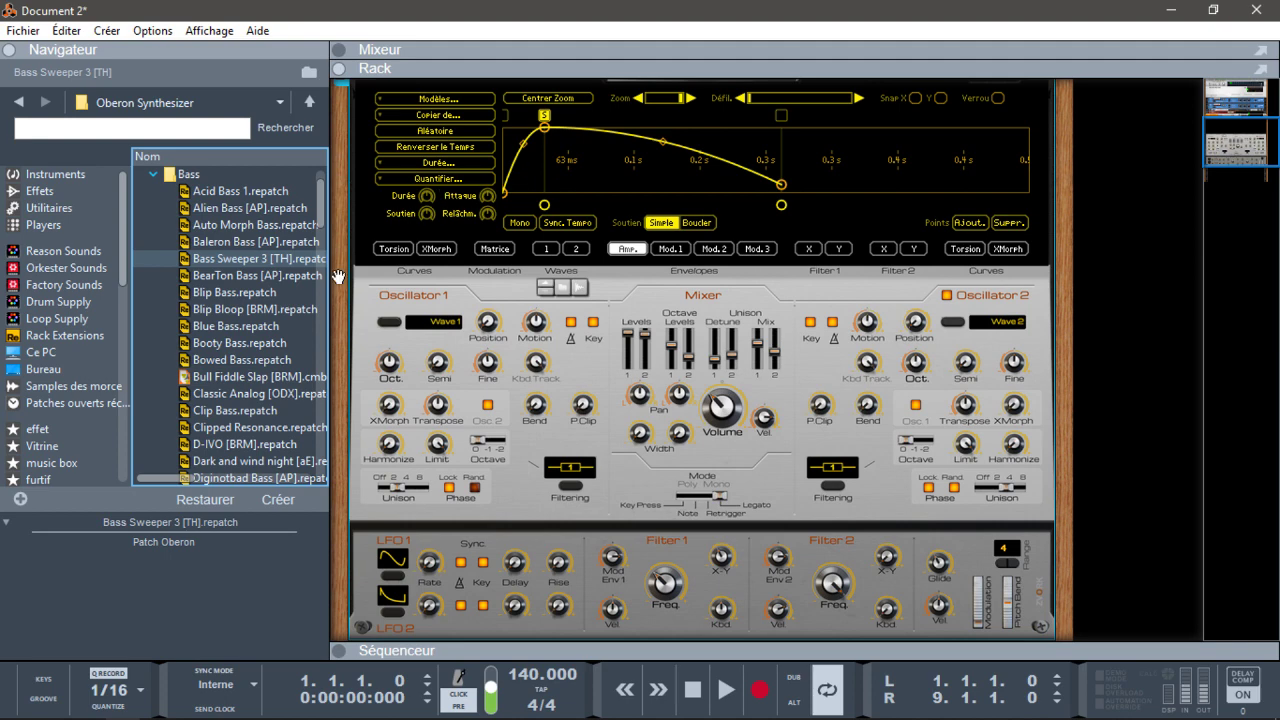
pyautogui.click(266, 285)
pyautogui.click(266, 285)
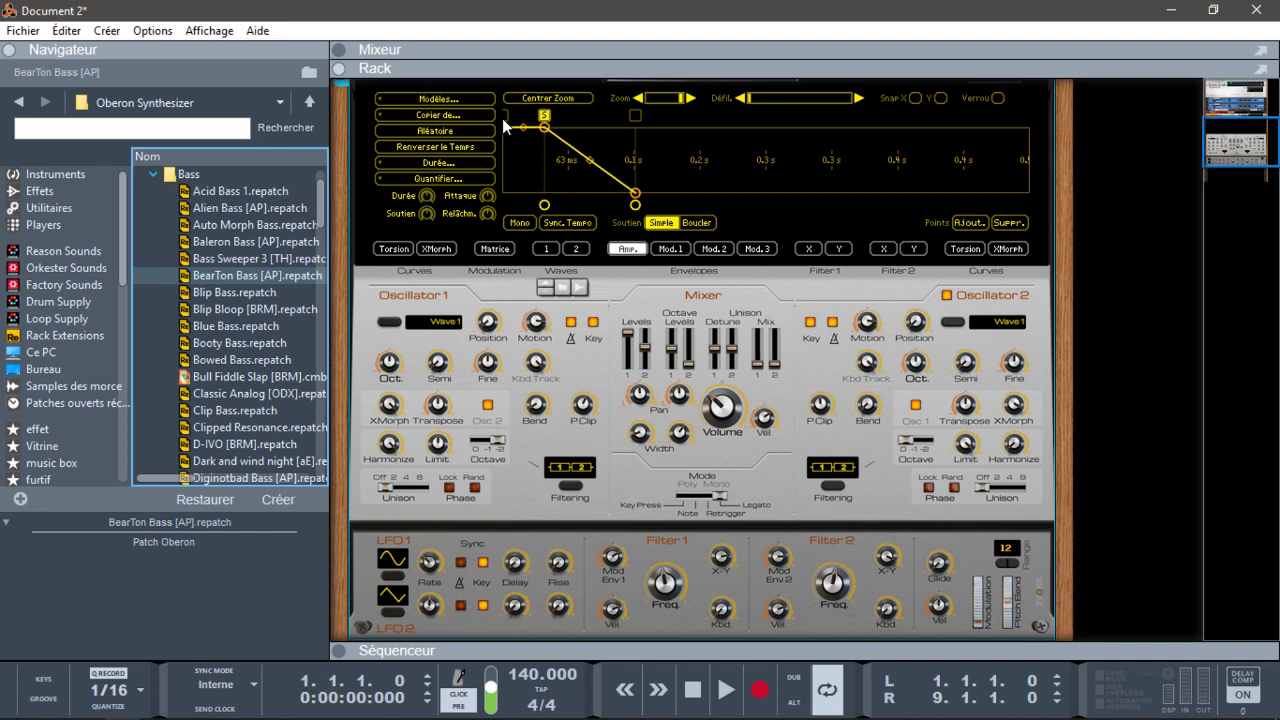
# - Audition the Clip Bass and D-IVO [BRM] patches, raising D-IVO's mixer octave levels, with oscillator 2's at about -11.47 dB
pyautogui.moveTo(205, 411); pyautogui.dragTo(563, 238)
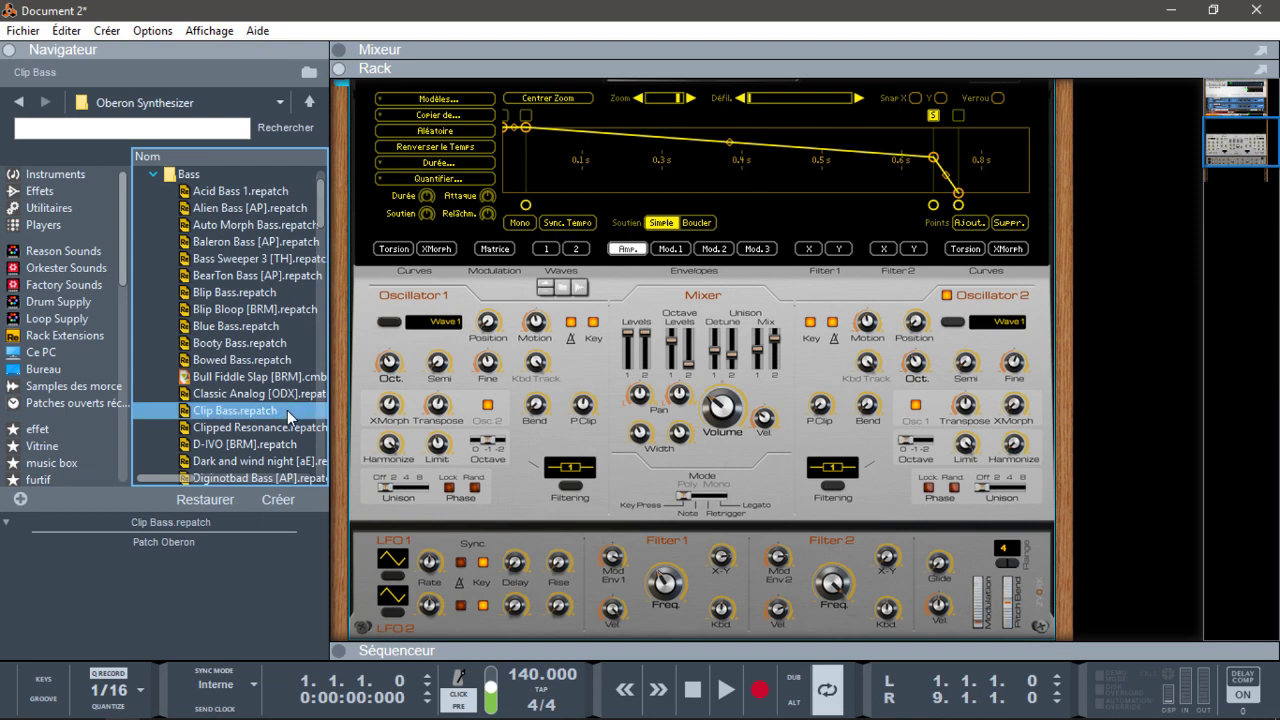
pyautogui.moveTo(242, 445); pyautogui.dragTo(605, 264)
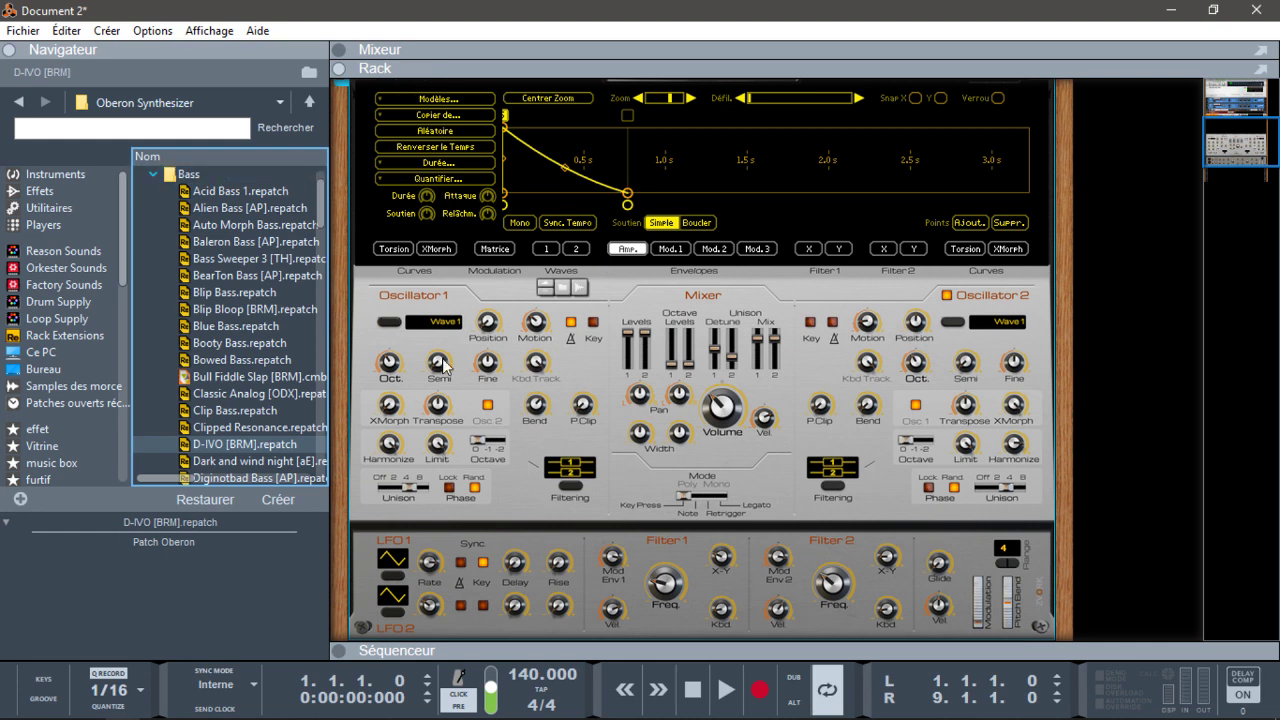
pyautogui.moveTo(674, 366)
pyautogui.mouseDown()
pyautogui.moveTo(668, 333)
pyautogui.moveTo(668, 347)
pyautogui.moveTo(688, 348)
pyautogui.mouseUp()
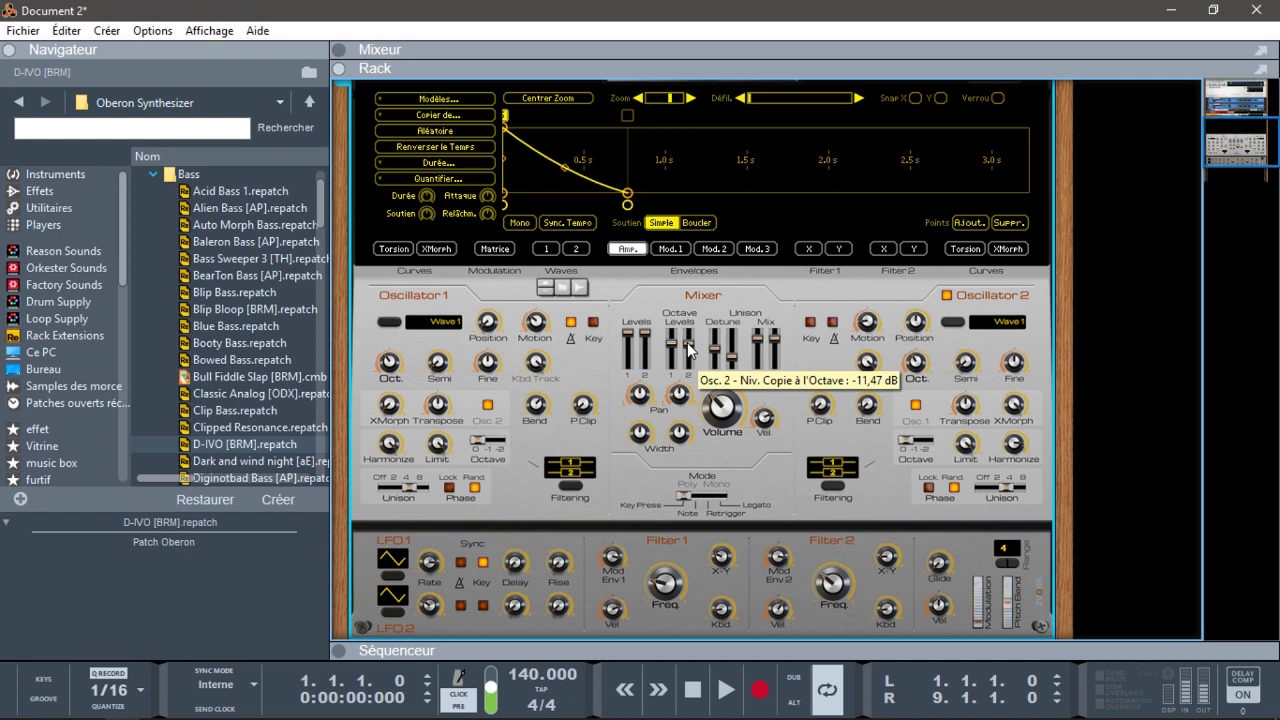
# - Reload the Clip Bass patch and review its mixer levels, oscillator 1 Harmonize and main volume controls
pyautogui.click(234, 414)
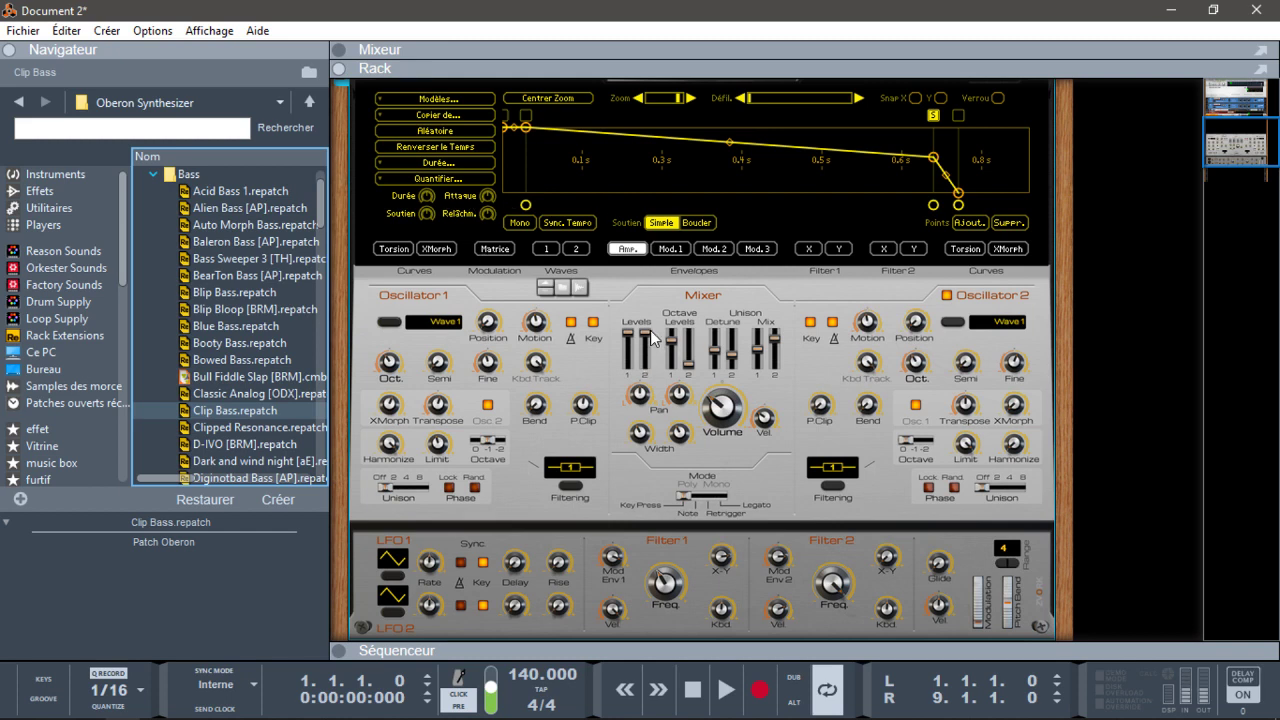
pyautogui.moveTo(650, 335)
pyautogui.mouseDown()
pyautogui.moveTo(648, 368)
pyautogui.moveTo(688, 435)
pyautogui.moveTo(672, 322)
pyautogui.mouseUp()
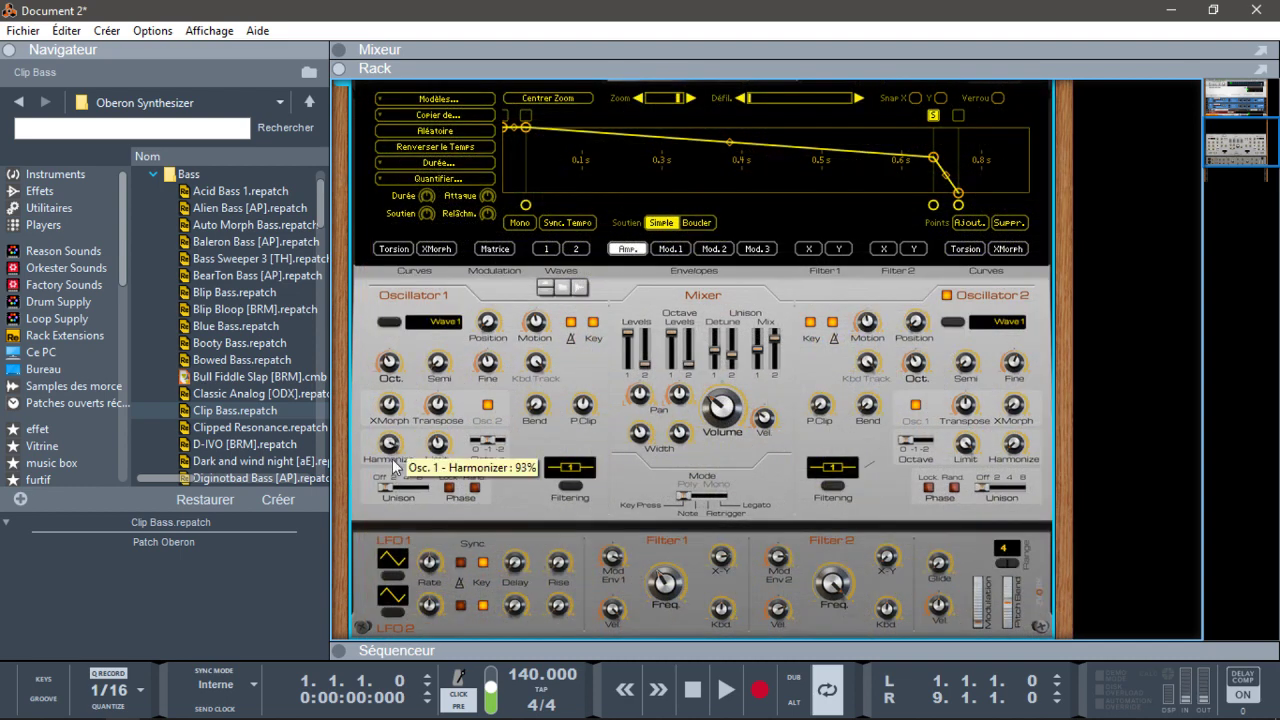
pyautogui.moveTo(395, 465); pyautogui.dragTo(378, 416)
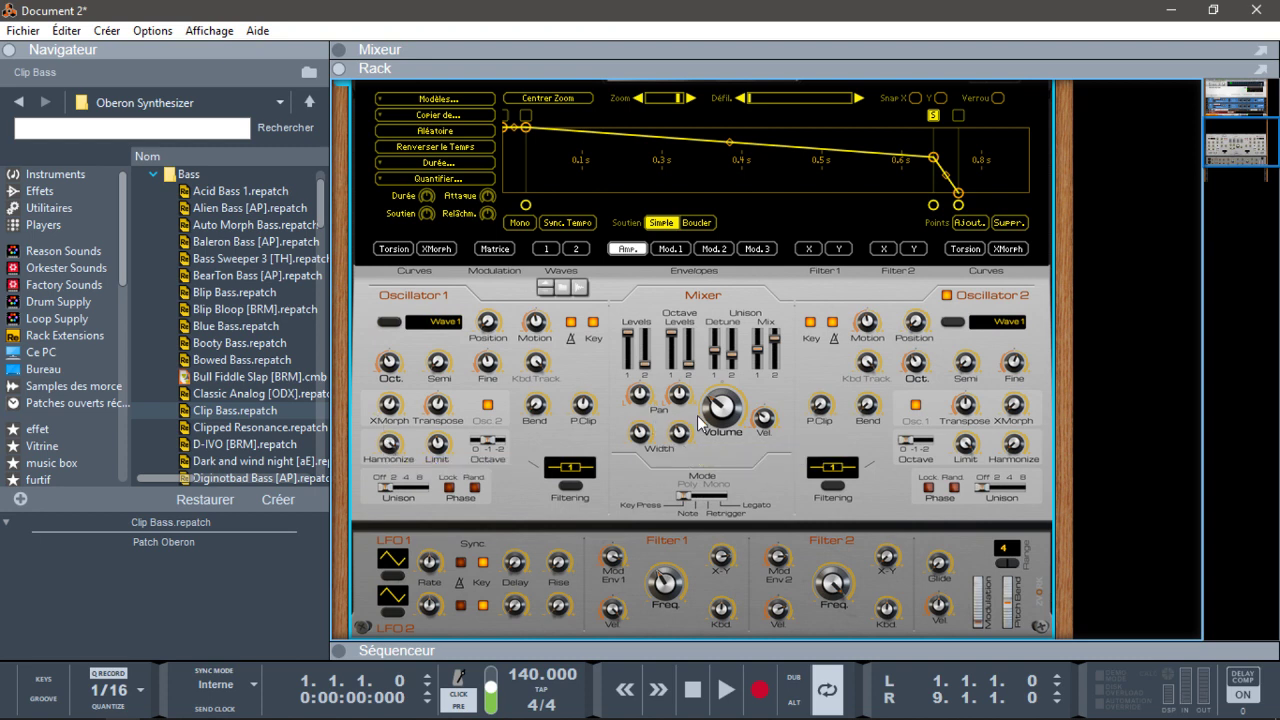
pyautogui.moveTo(716, 420); pyautogui.dragTo(710, 398)
pyautogui.moveTo(713, 410); pyautogui.dragTo(710, 436)
# - Audition the Diginotbad Bass [AP] patch and collapse the Bass category
pyautogui.scroll(-3, 200, 320)
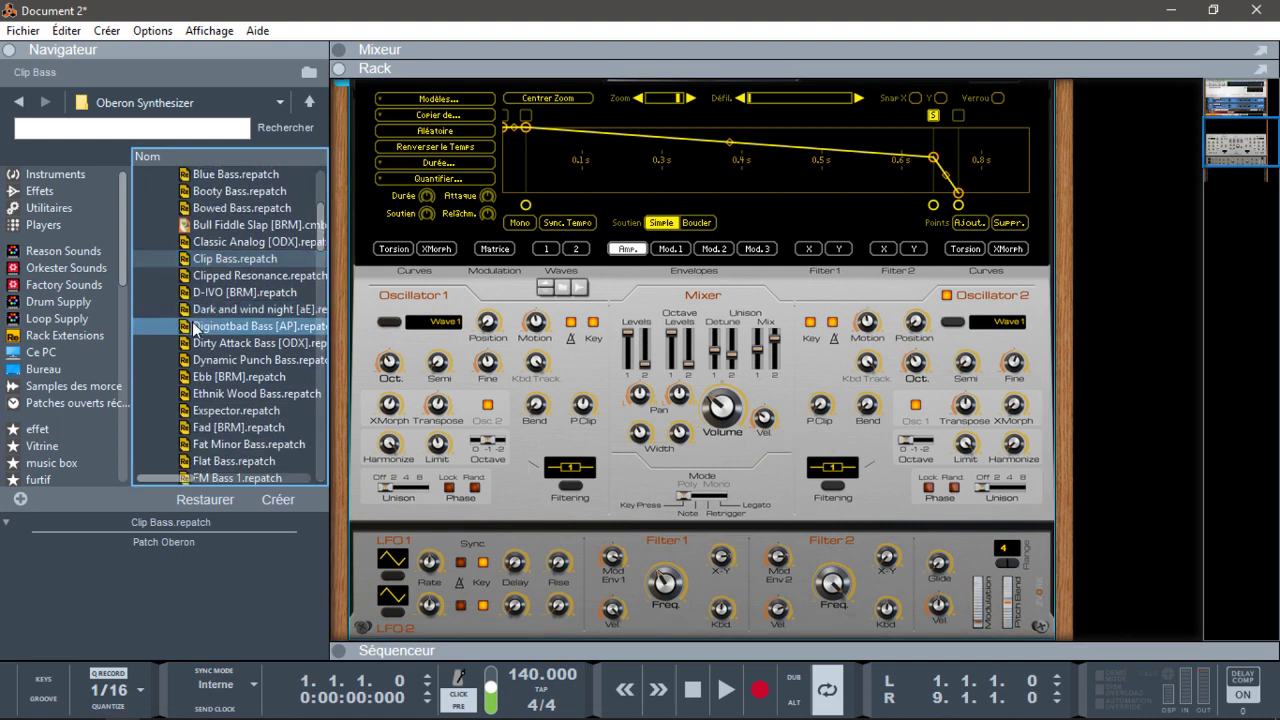
pyautogui.doubleClick(196, 328)
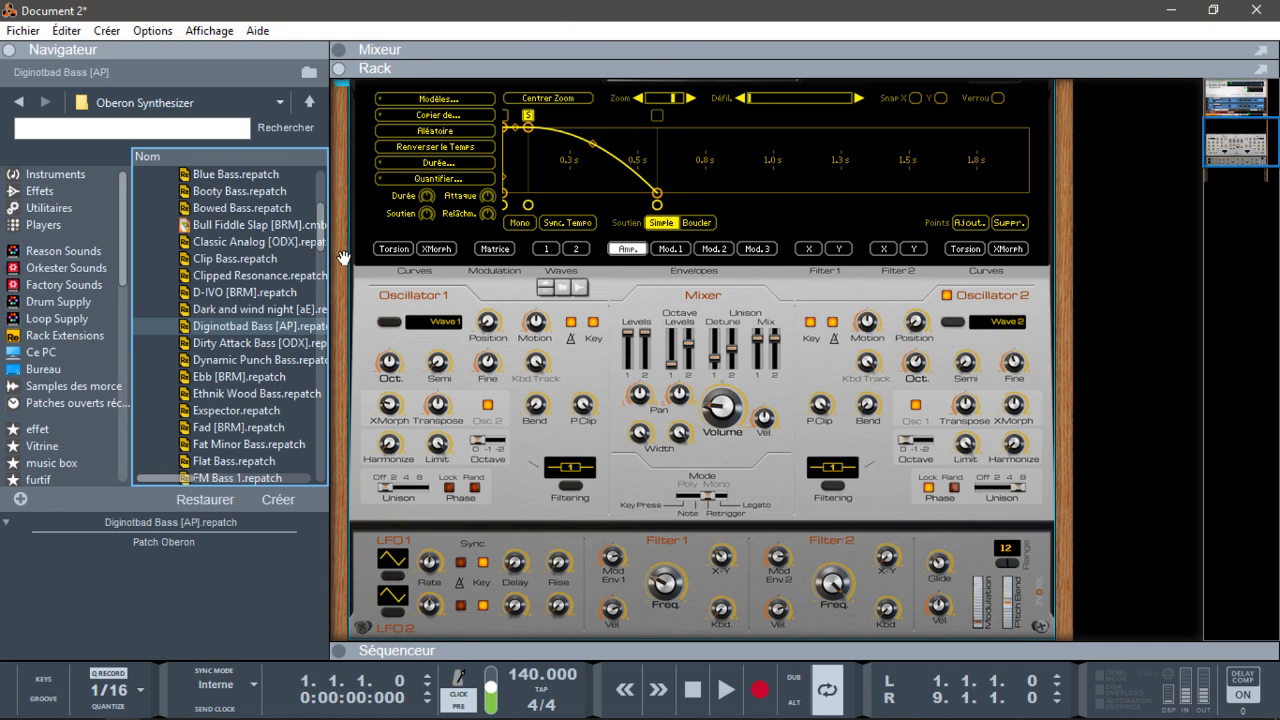
pyautogui.scroll(4, 323, 243)
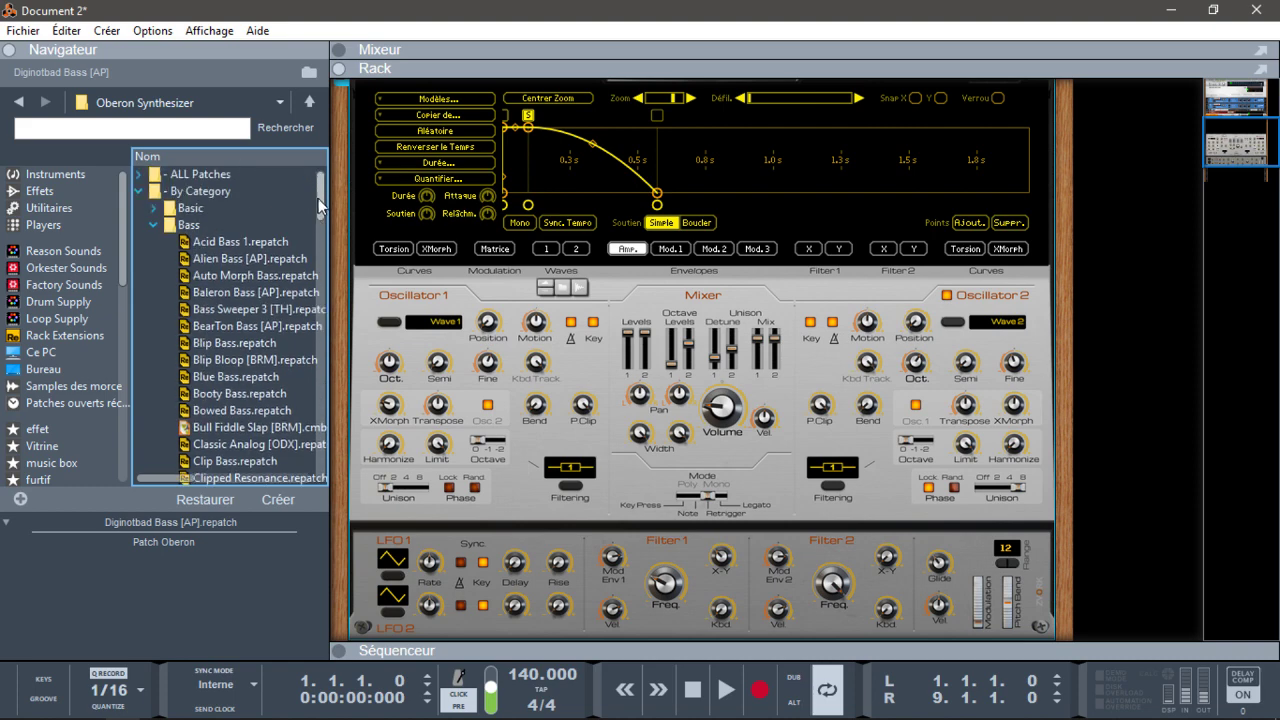
pyautogui.click(155, 225)
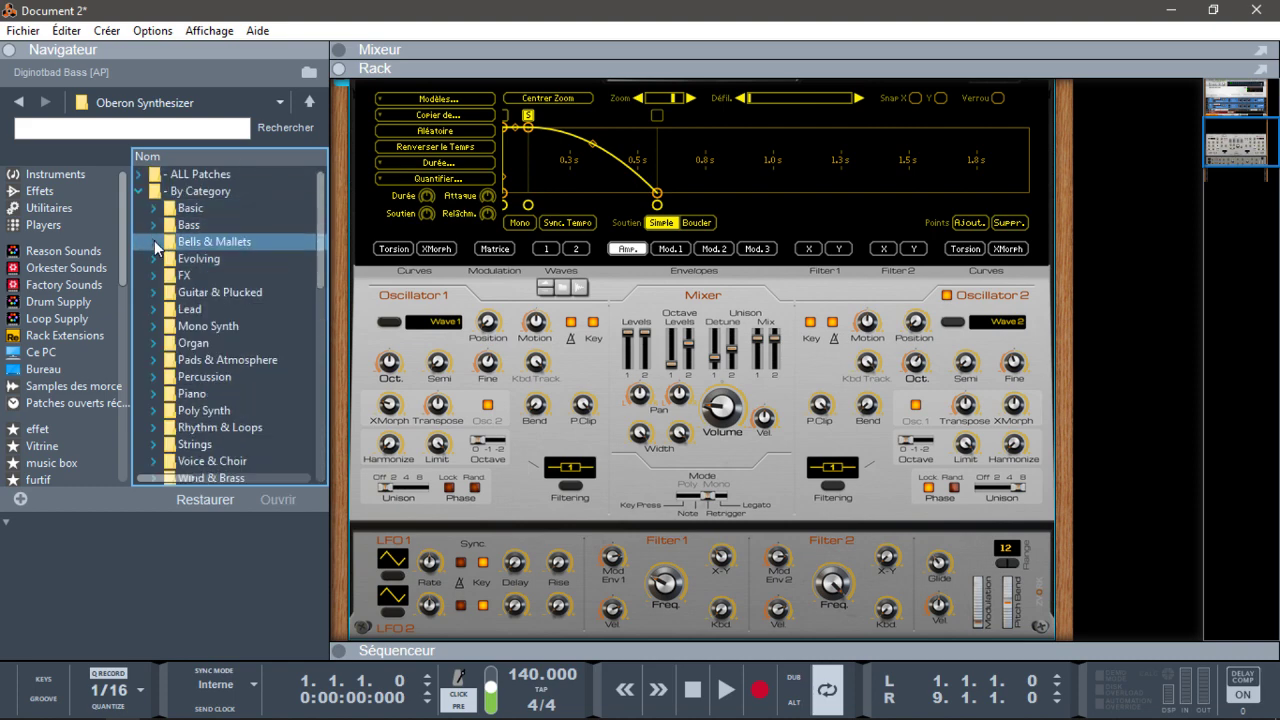
# - Audition the Another toy xylophone [aE] and Bamboo Bend patches from the Bells & Mallets category
pyautogui.click(154, 243)
pyautogui.scroll(-1, 228, 249)
pyautogui.moveTo(245, 191); pyautogui.dragTo(663, 190)
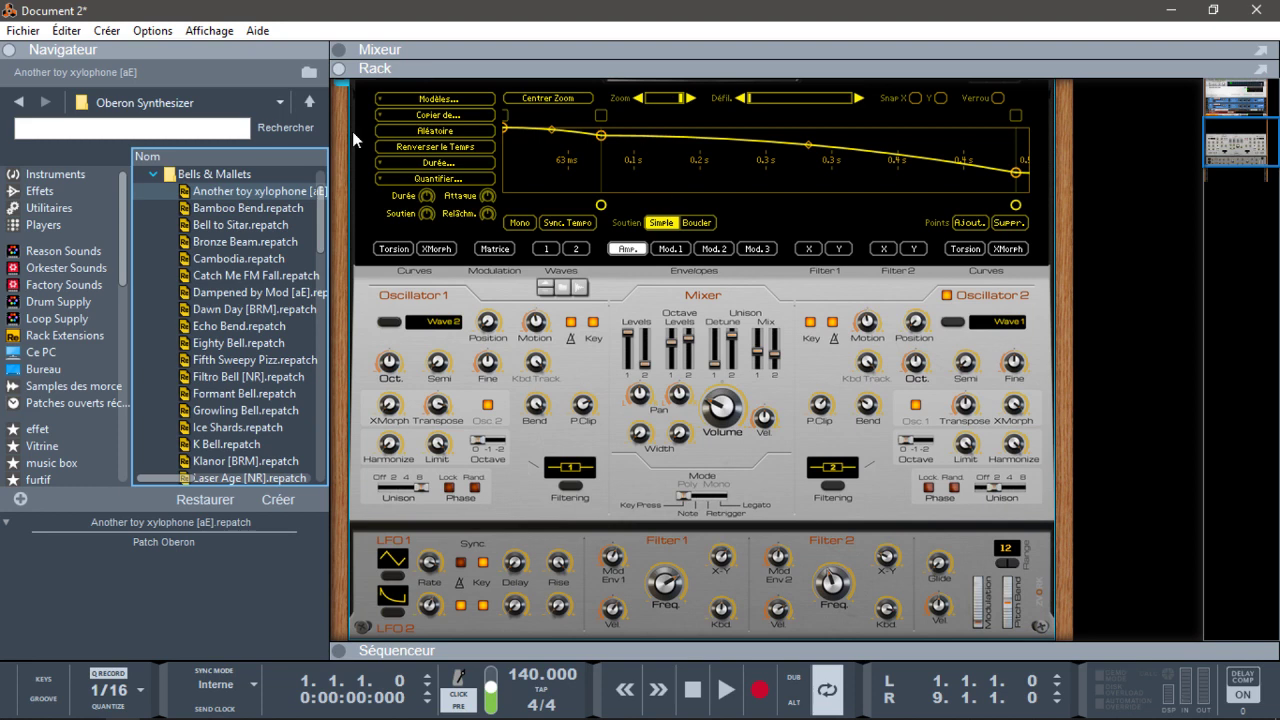
pyautogui.click(255, 208)
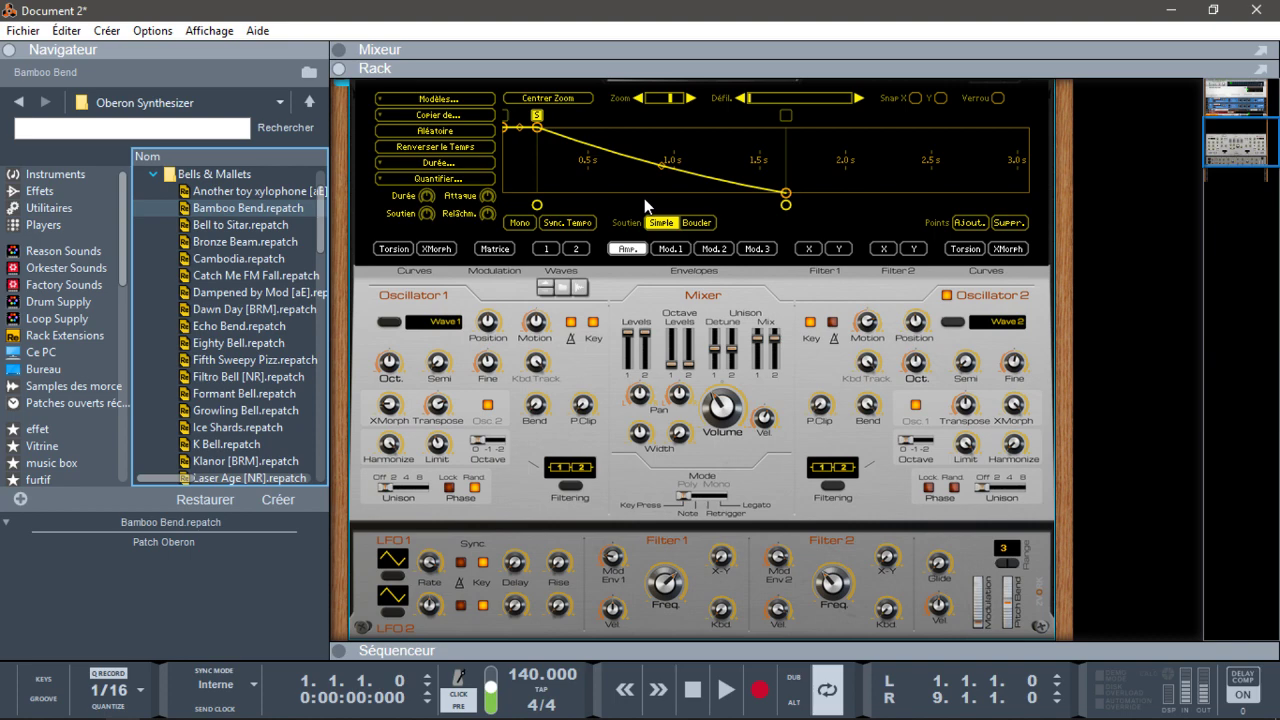
# - Audition the Bell to Sitar and Bronze Beam patches in turn
pyautogui.click(245, 225)
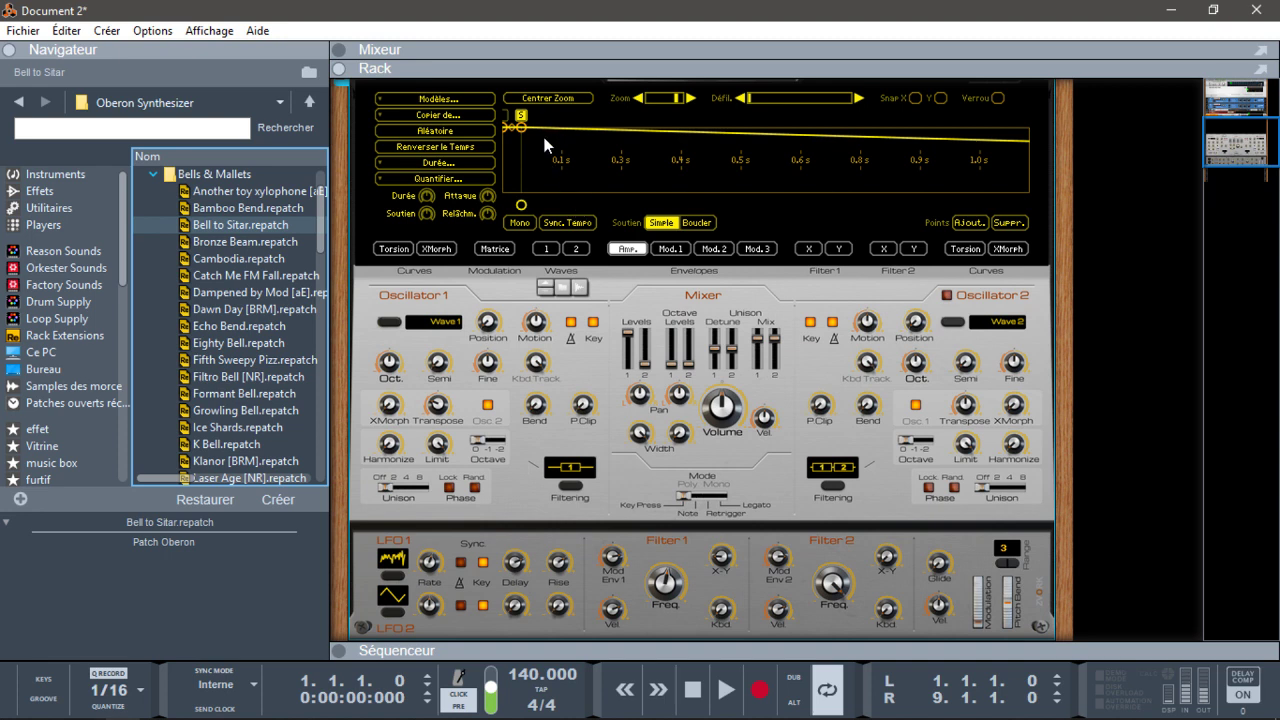
pyautogui.click(253, 246)
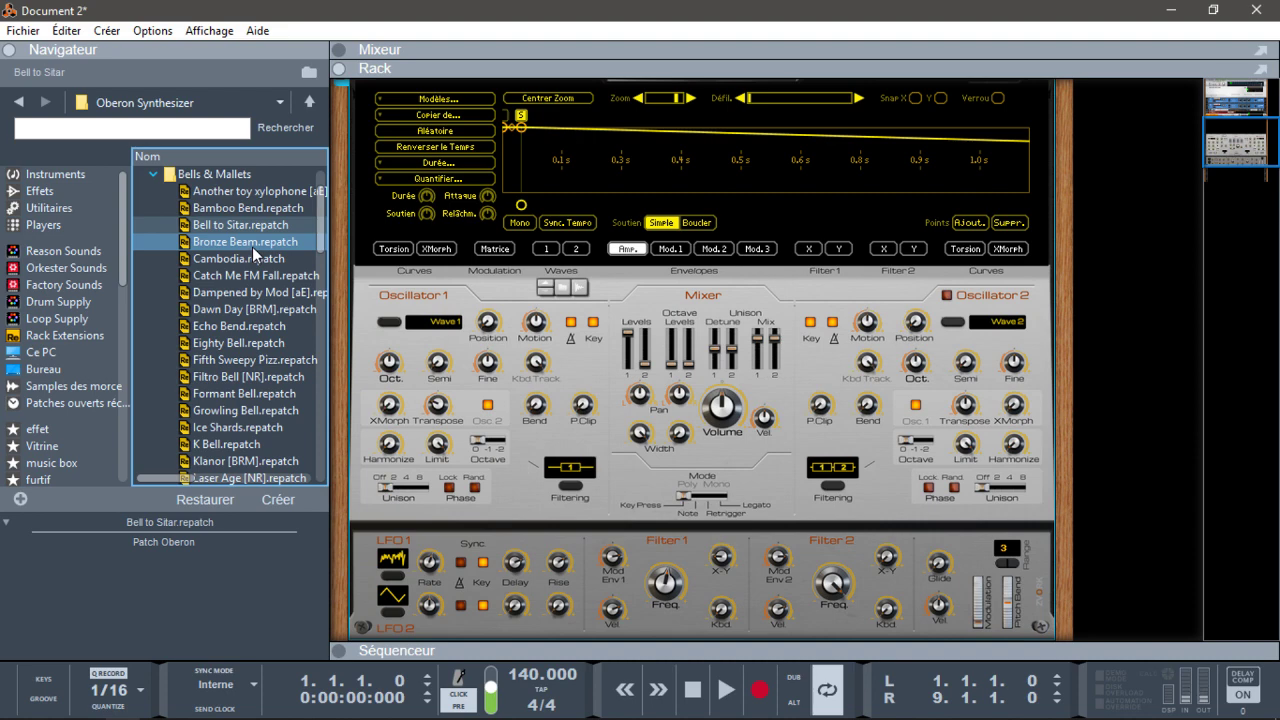
pyautogui.doubleClick(253, 254)
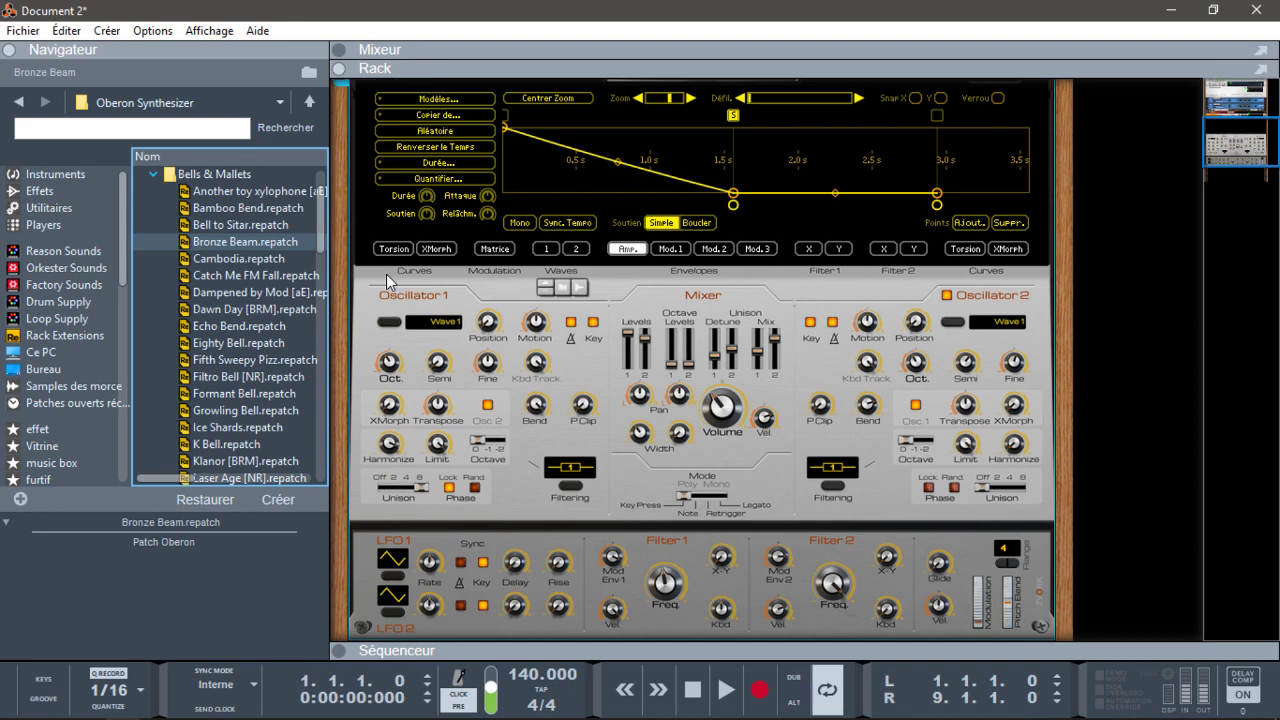
# - Load the Cambodia patch, switch its key mode to mono legato and raise the glide amount
pyautogui.moveTo(238, 258); pyautogui.dragTo(627, 223)
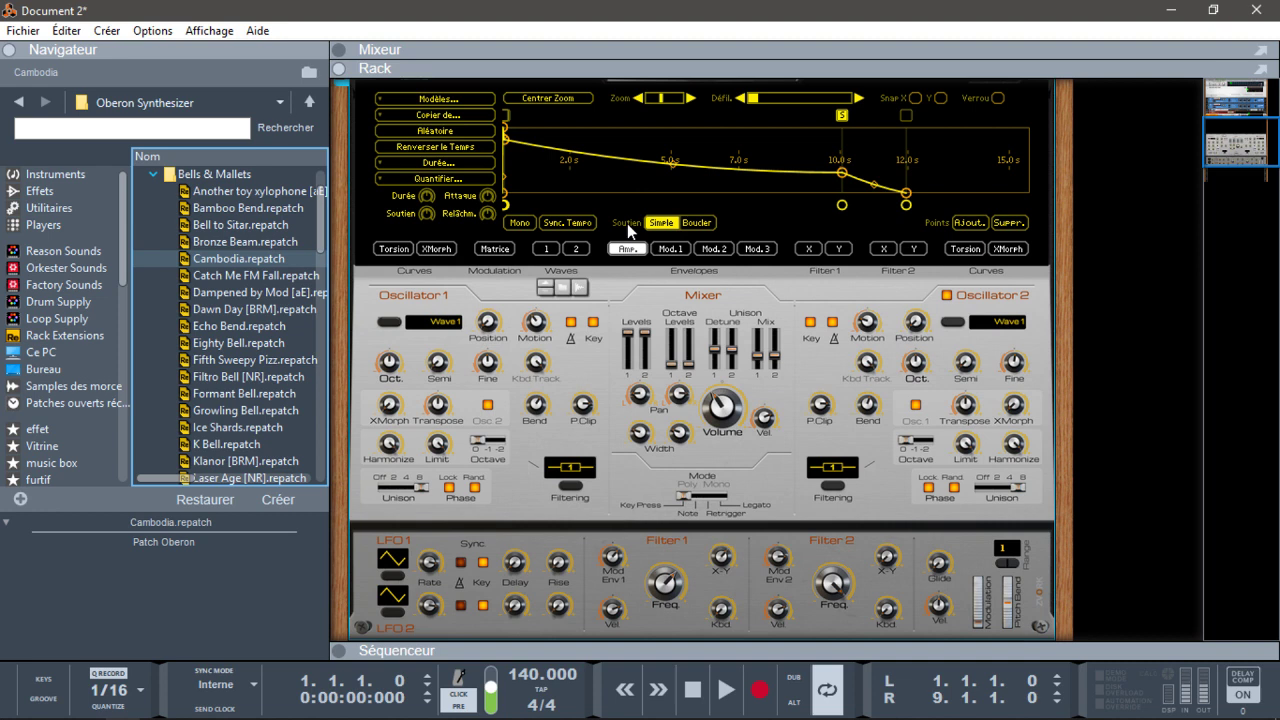
pyautogui.moveTo(681, 501); pyautogui.dragTo(710, 498)
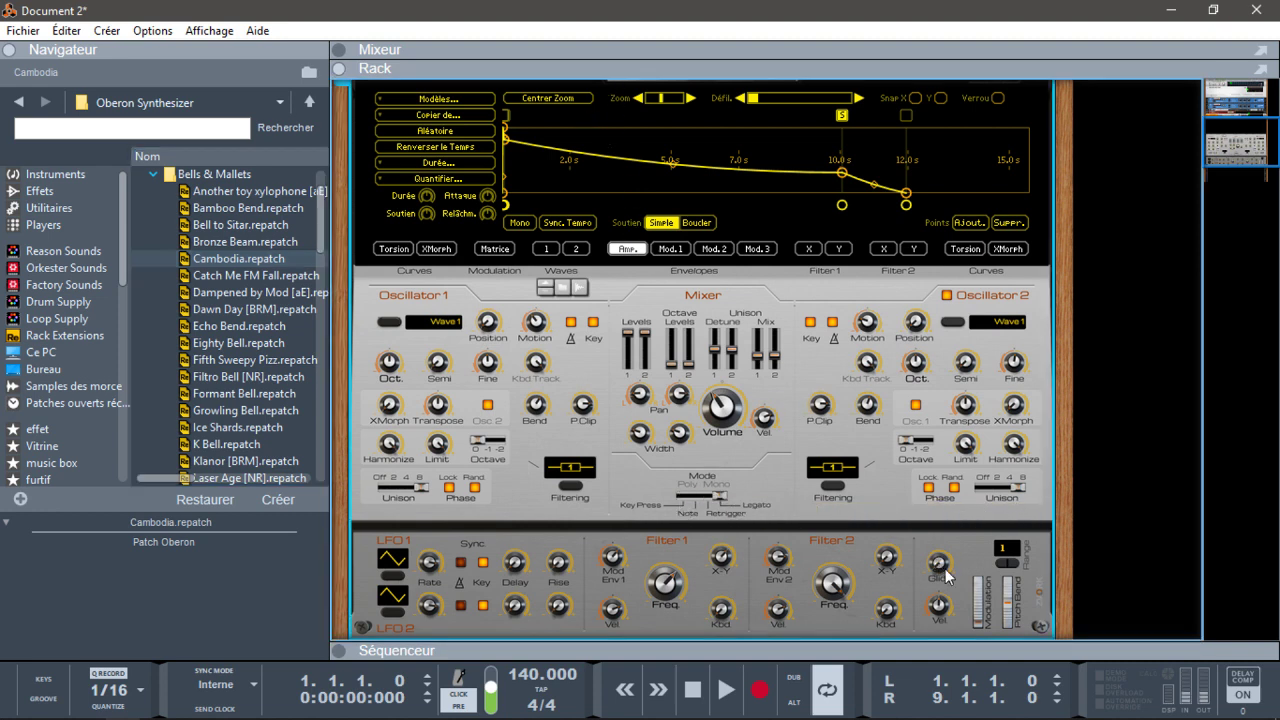
pyautogui.moveTo(940, 564); pyautogui.dragTo(948, 447)
pyautogui.moveTo(664, 588)
# - Load the Catch Me FM Fall patch and examine the waveforms of Wave 1 and Wave 2
pyautogui.moveTo(232, 276); pyautogui.dragTo(663, 310)
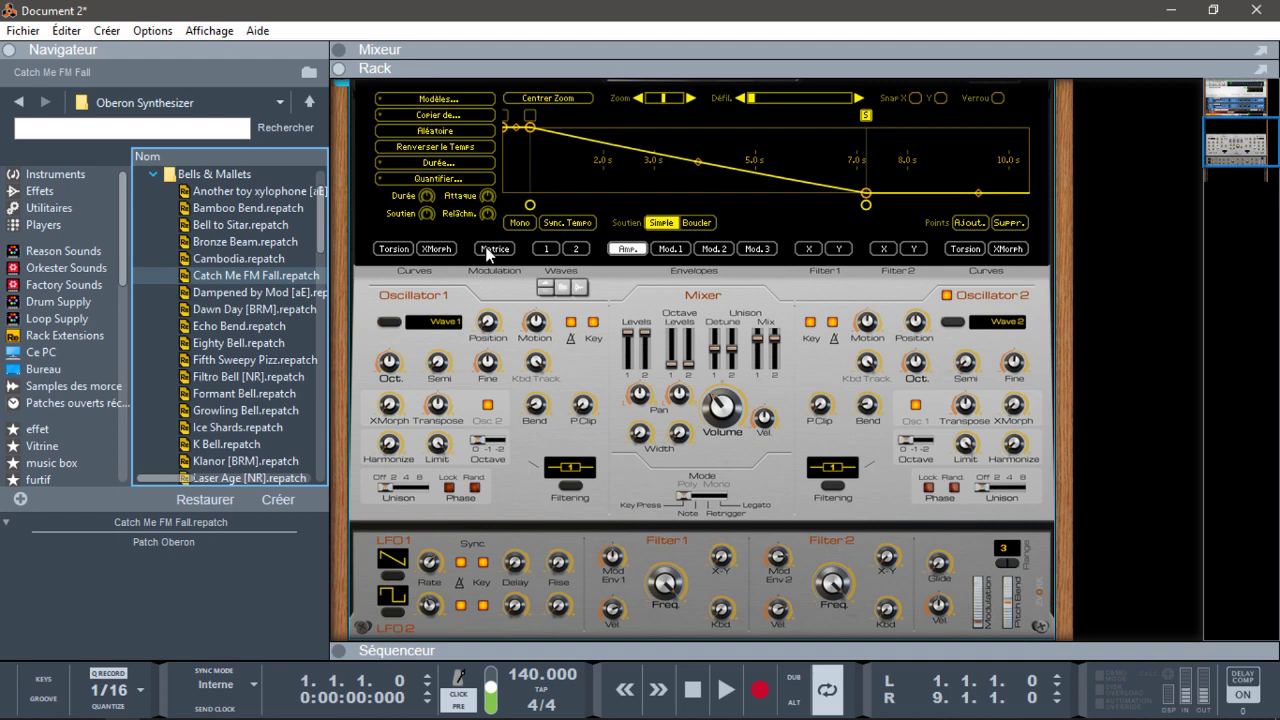
pyautogui.click(548, 249)
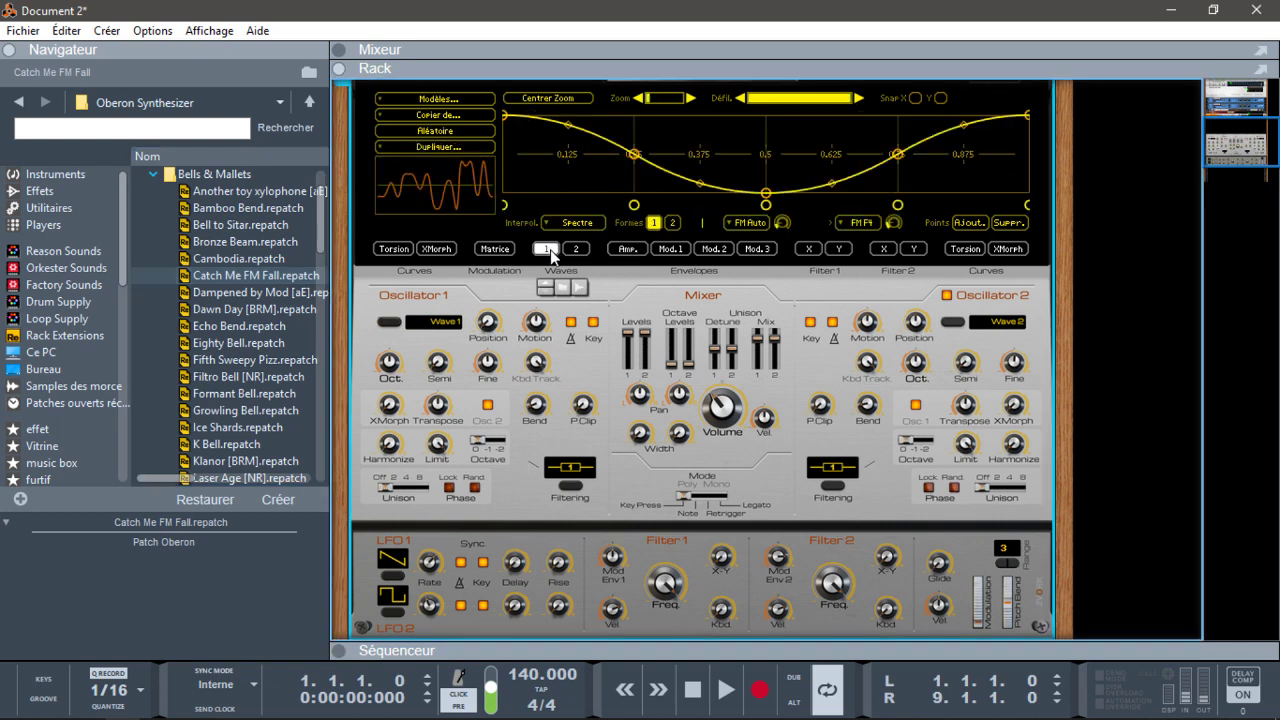
pyautogui.click(574, 250)
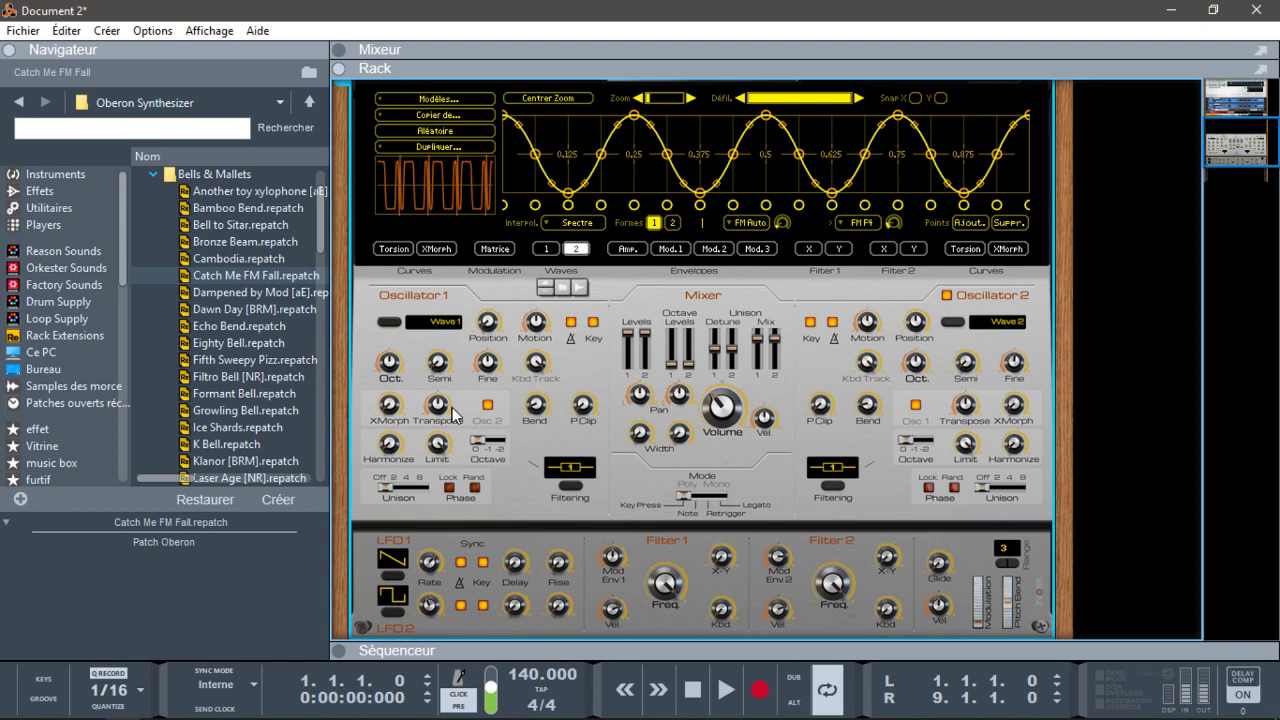
# - Audition the Filtro Bell [NR] and K Bell patches, and collapse the Bells & Mallets category
pyautogui.click(229, 376)
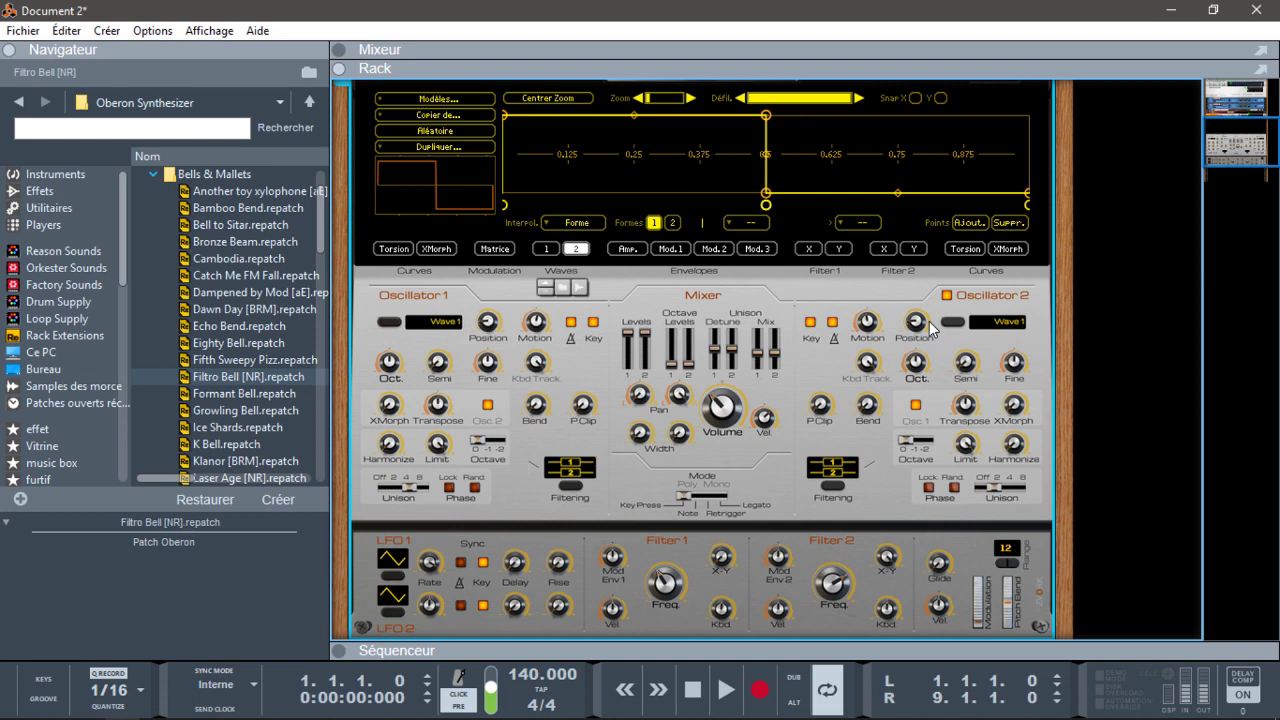
pyautogui.moveTo(228, 444); pyautogui.dragTo(524, 408)
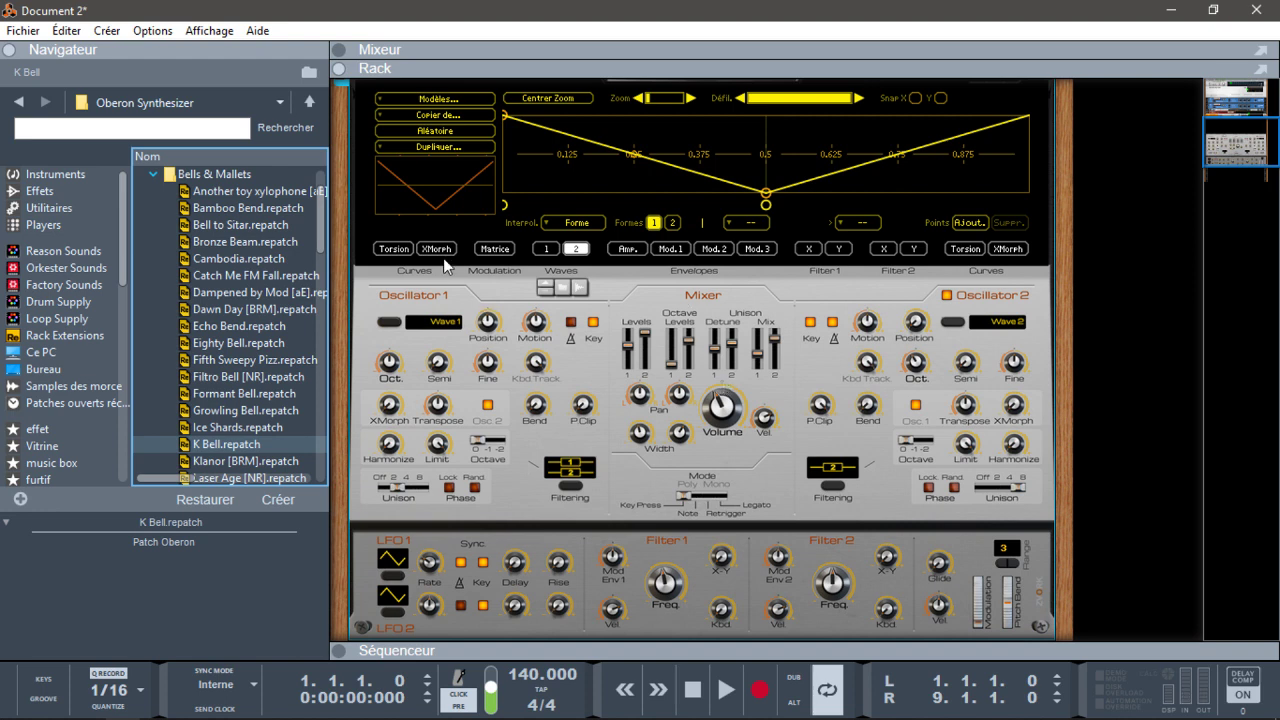
pyautogui.click(152, 175)
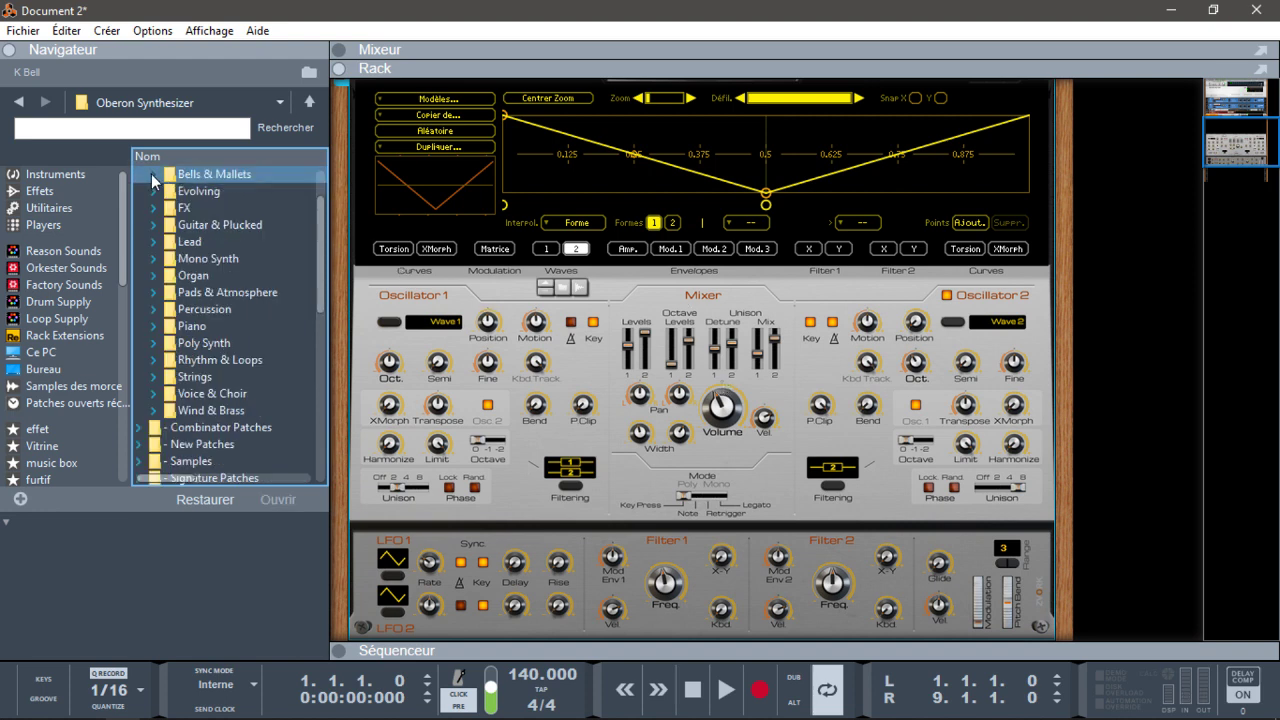
# - Load Analog Big n Wide [BRM] from the Pads & Atmosphere category and shorten its amp envelope's attack to about 0.8 s
pyautogui.click(154, 292)
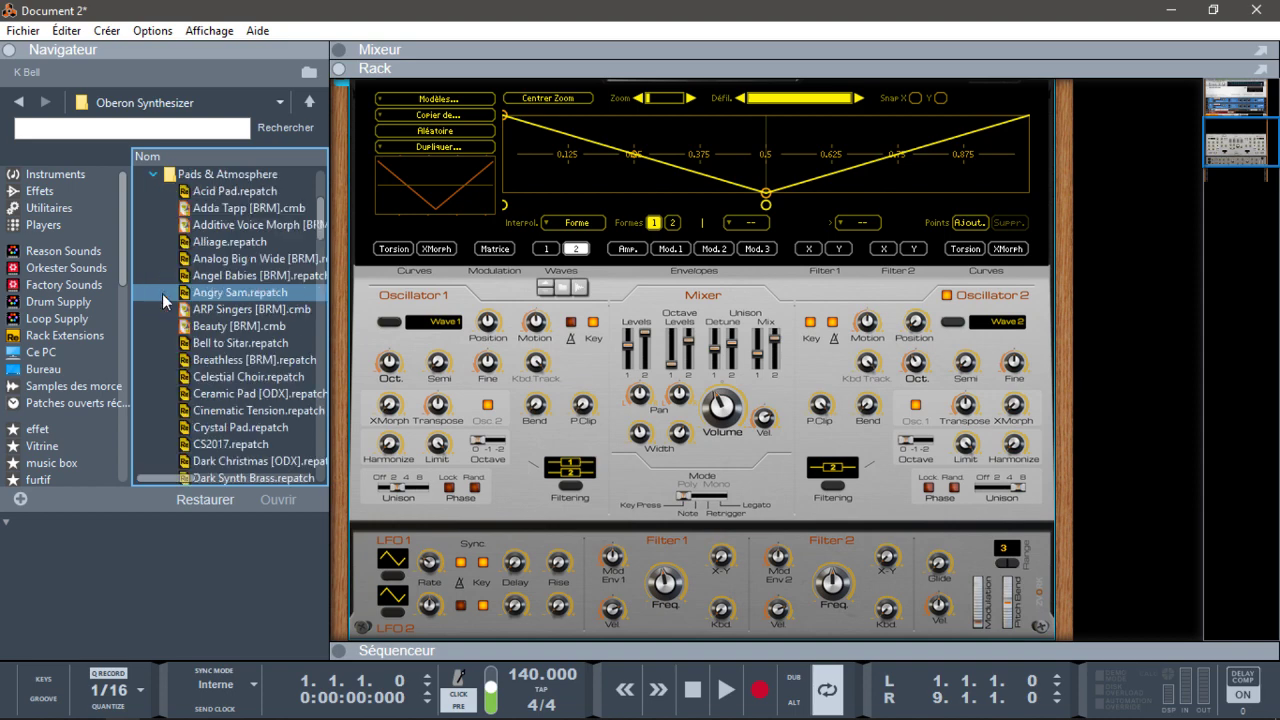
pyautogui.moveTo(235, 258); pyautogui.dragTo(826, 206)
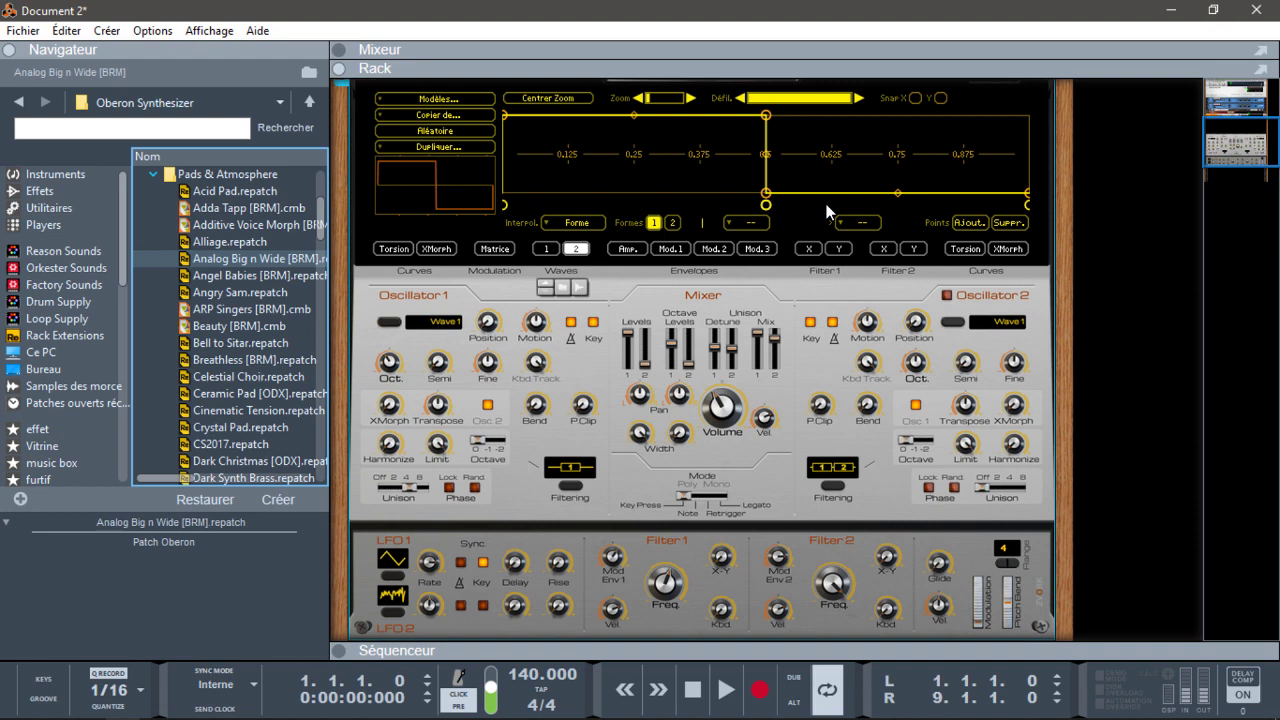
pyautogui.click(627, 248)
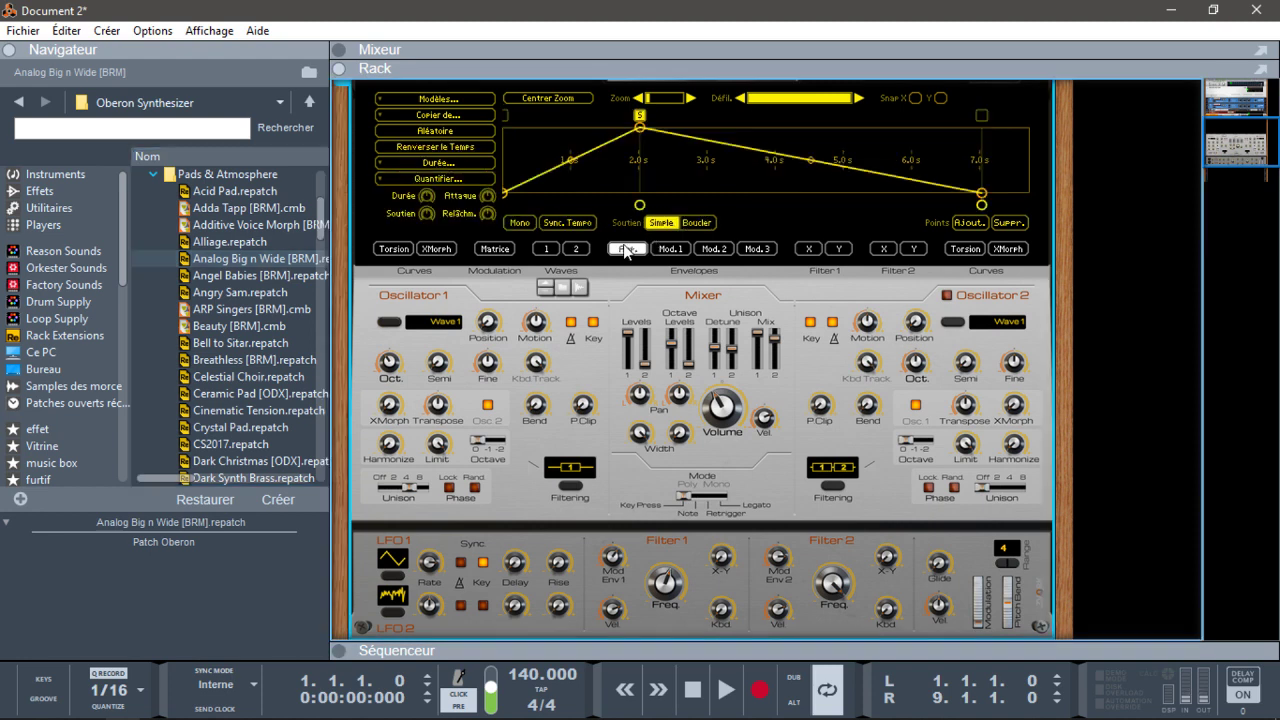
pyautogui.moveTo(639, 128); pyautogui.dragTo(558, 120)
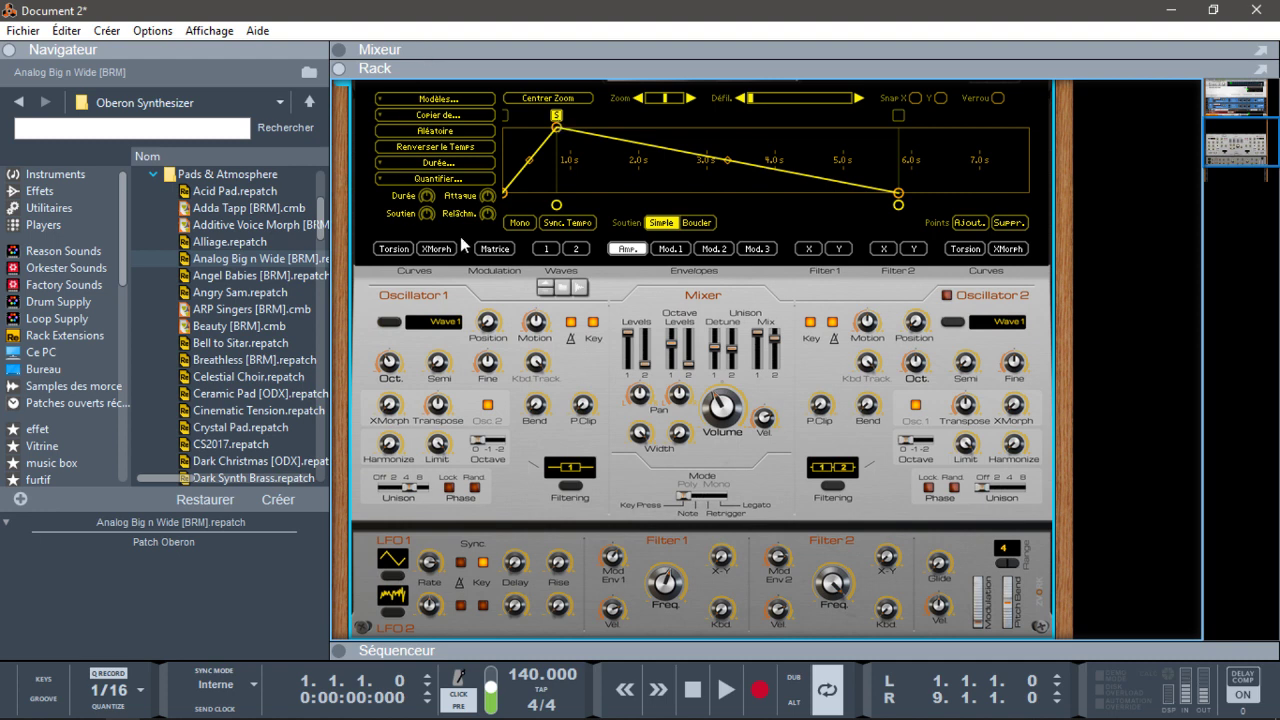
# - Examine the patch's modulation matrix and the sources available for its empty third slot, leaving the slot unassigned
pyautogui.click(494, 248)
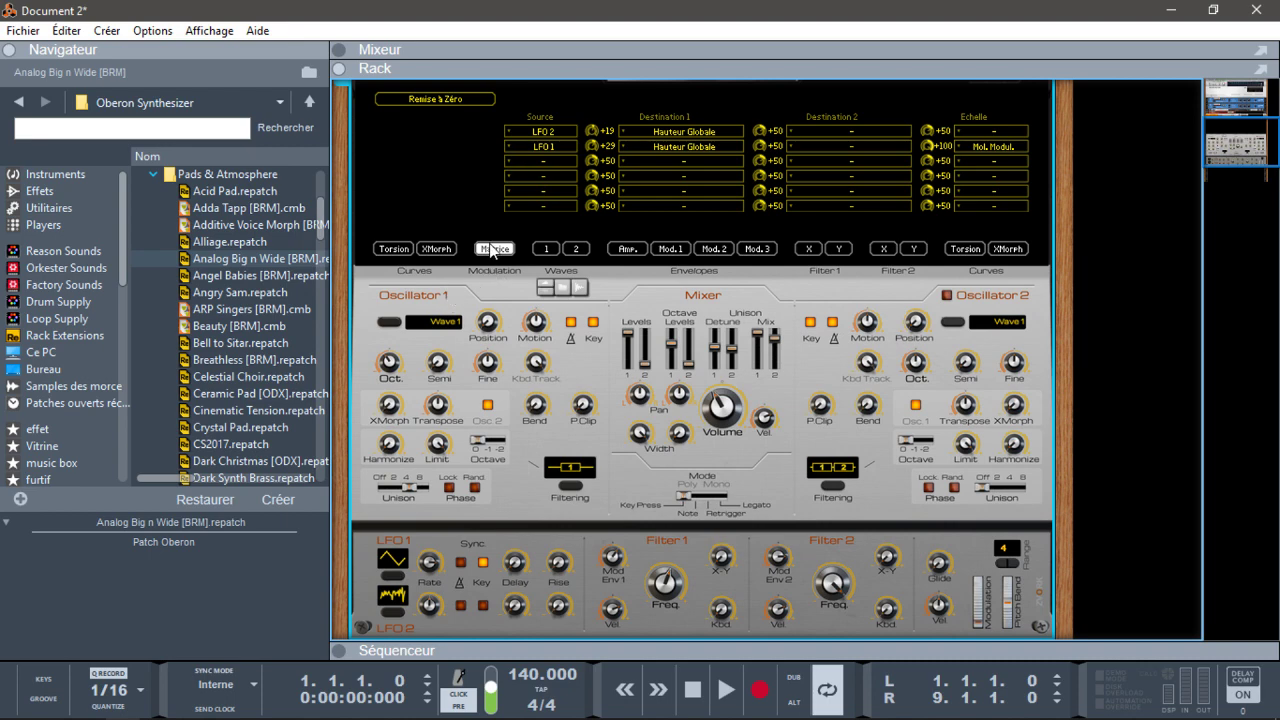
pyautogui.click(537, 160)
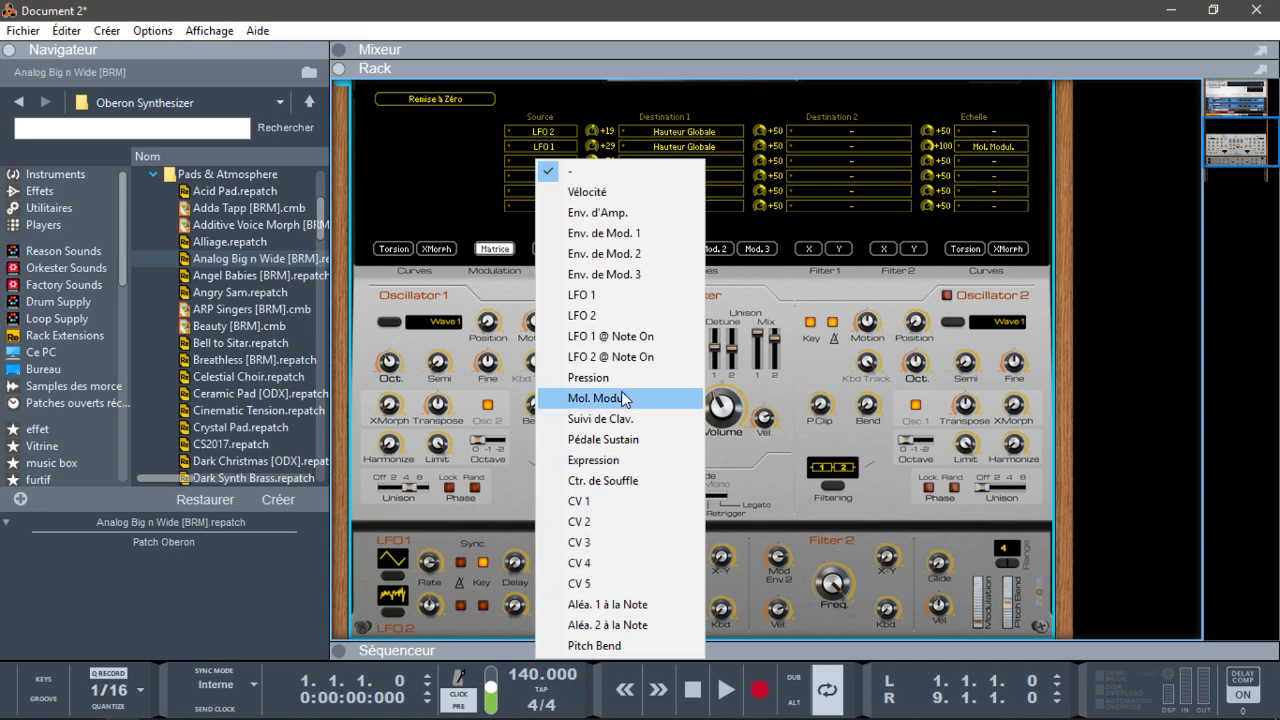
pyautogui.click(482, 211)
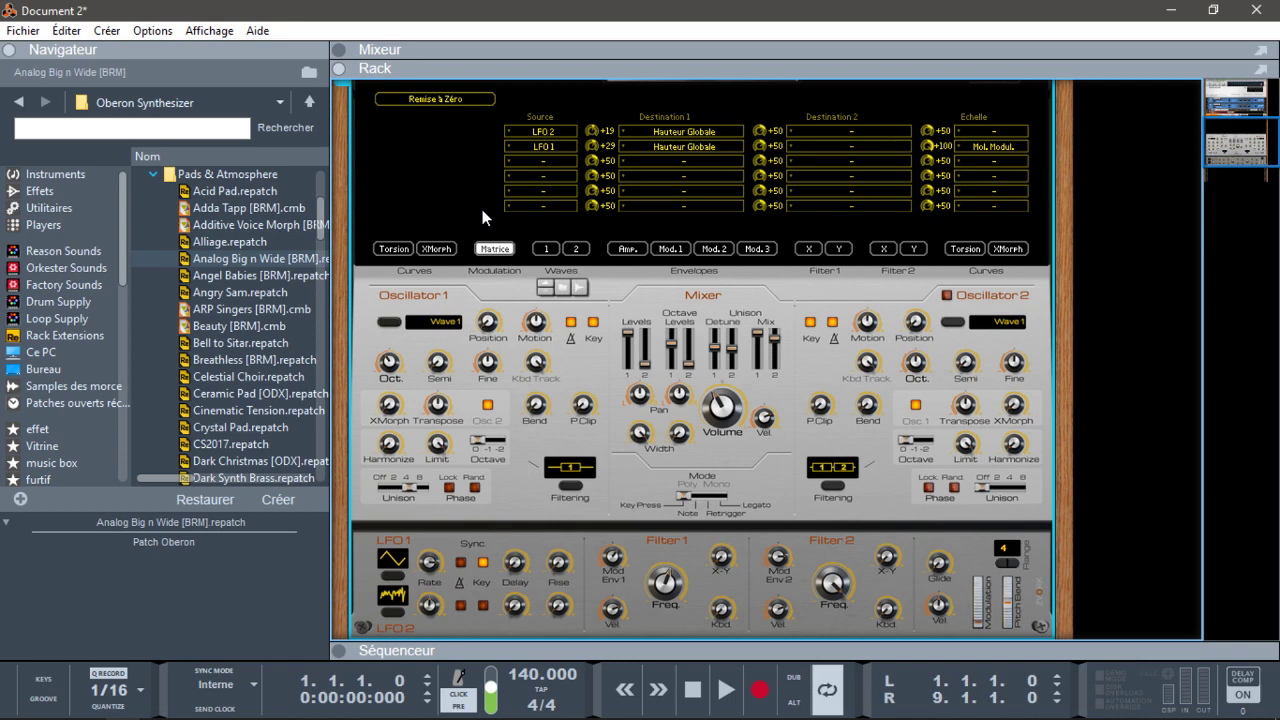
# - Examine the Oberon's rear modulation and CV connections alongside the effect, utility and instrument devices offered in the browser
pyautogui.press('Tab')
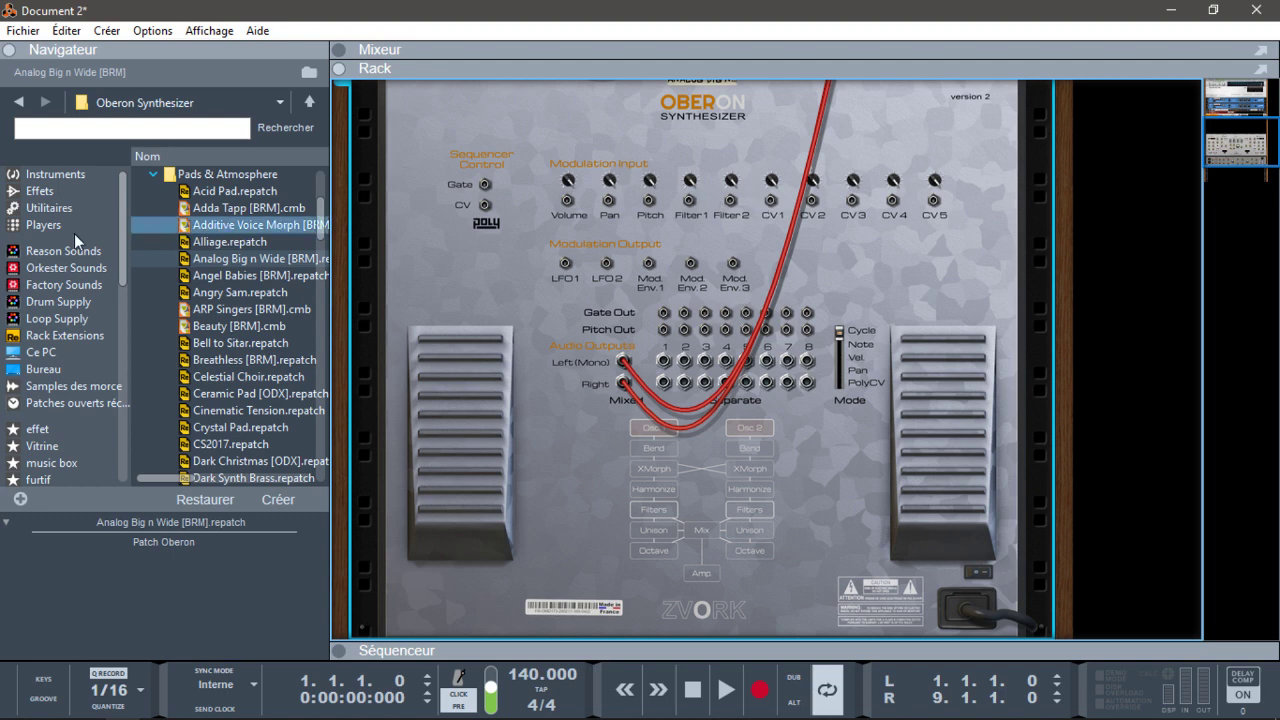
pyautogui.click(22, 192)
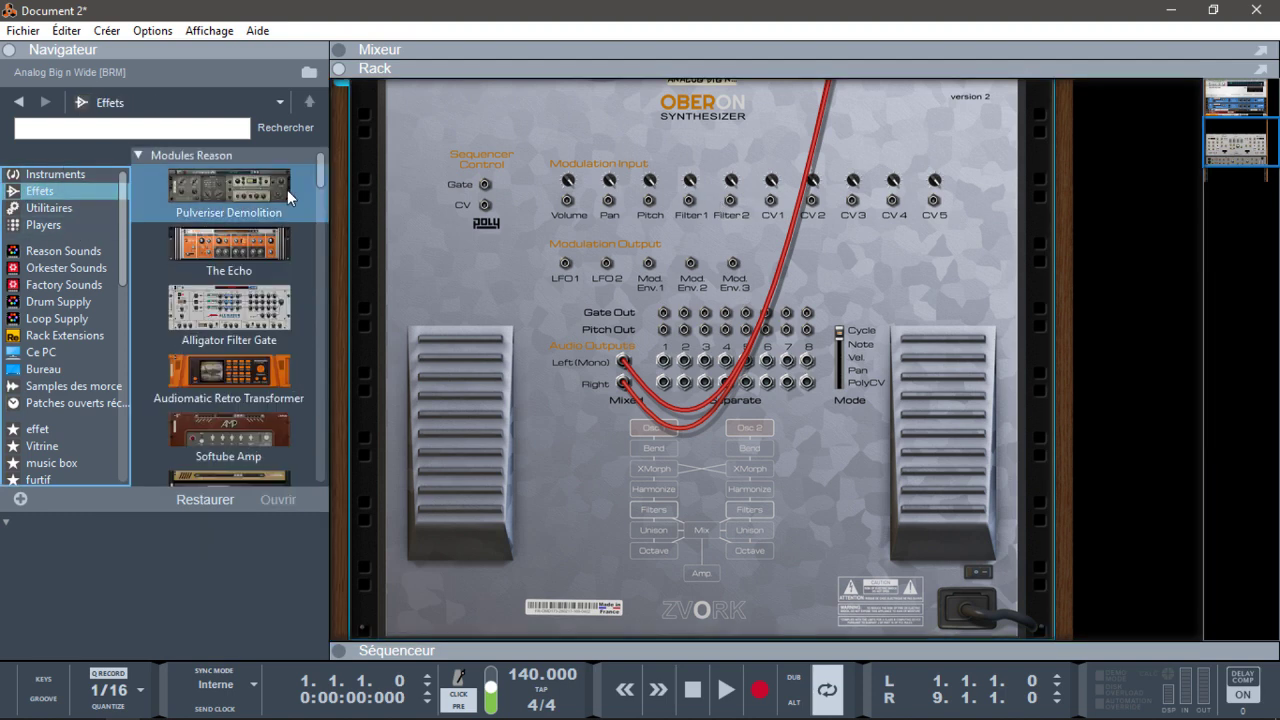
pyautogui.click(22, 209)
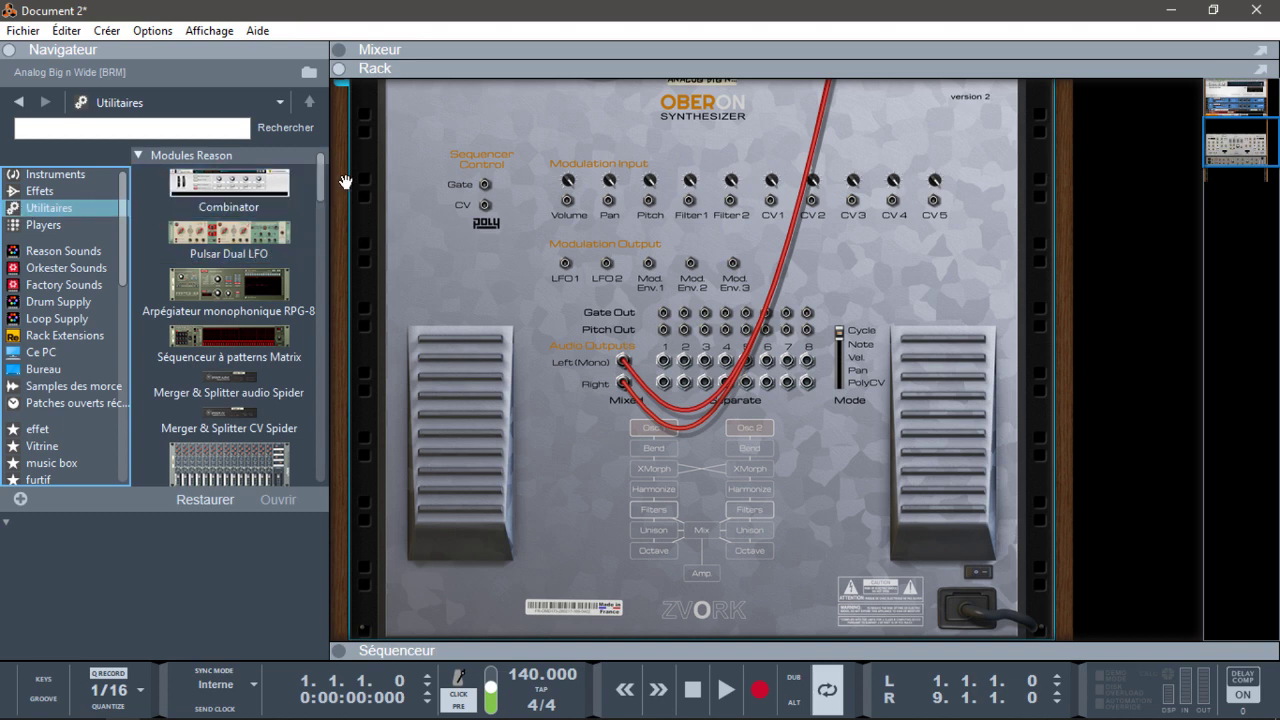
pyautogui.moveTo(320, 186); pyautogui.dragTo(333, 233)
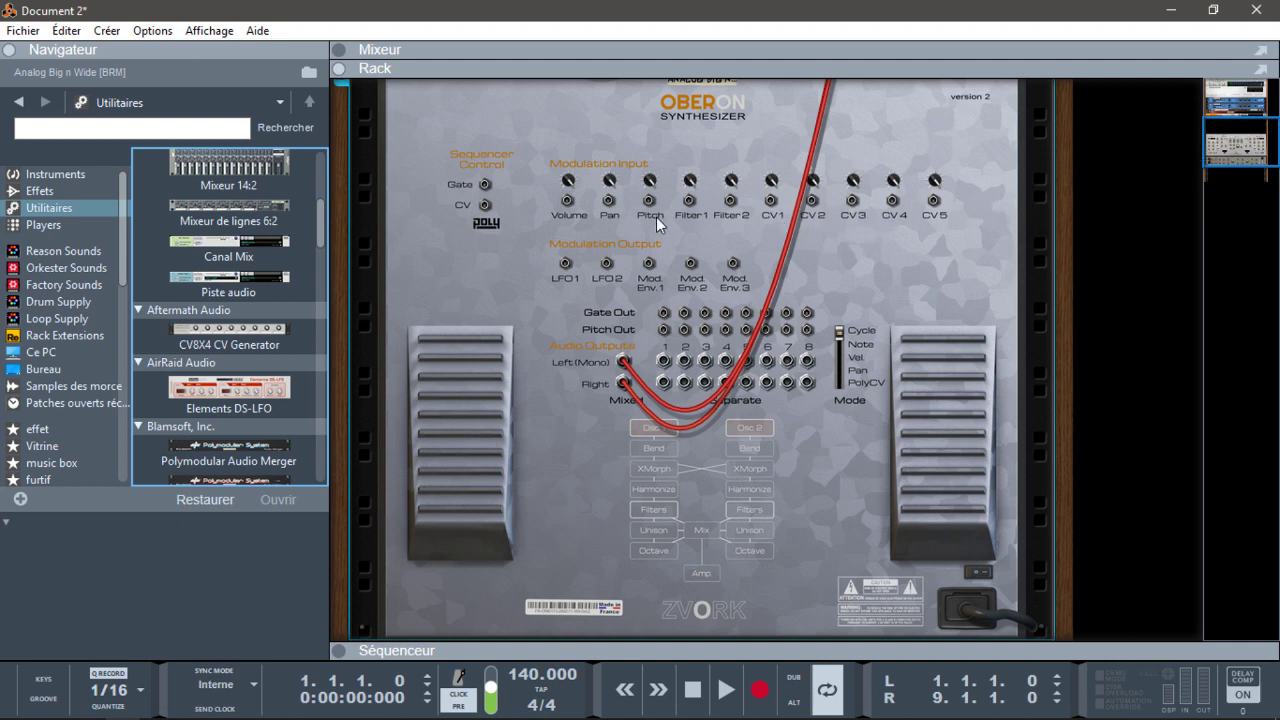
pyautogui.click(40, 175)
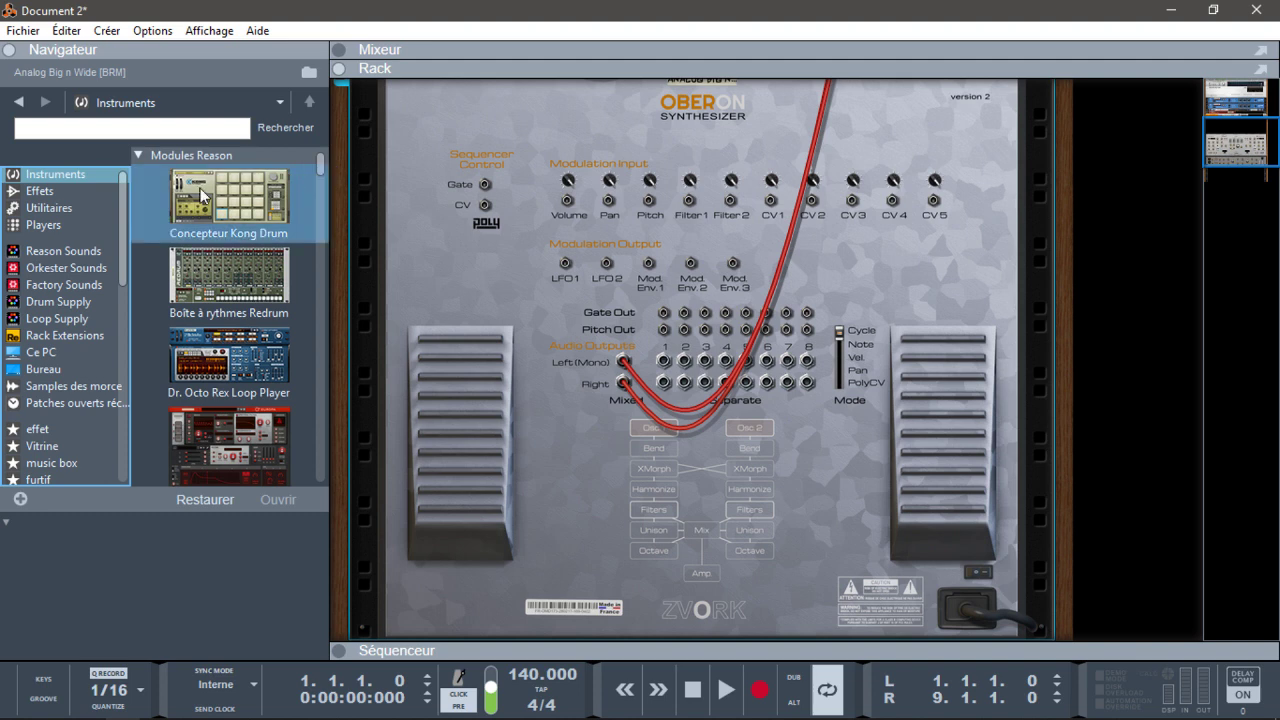
pyautogui.click(64, 190)
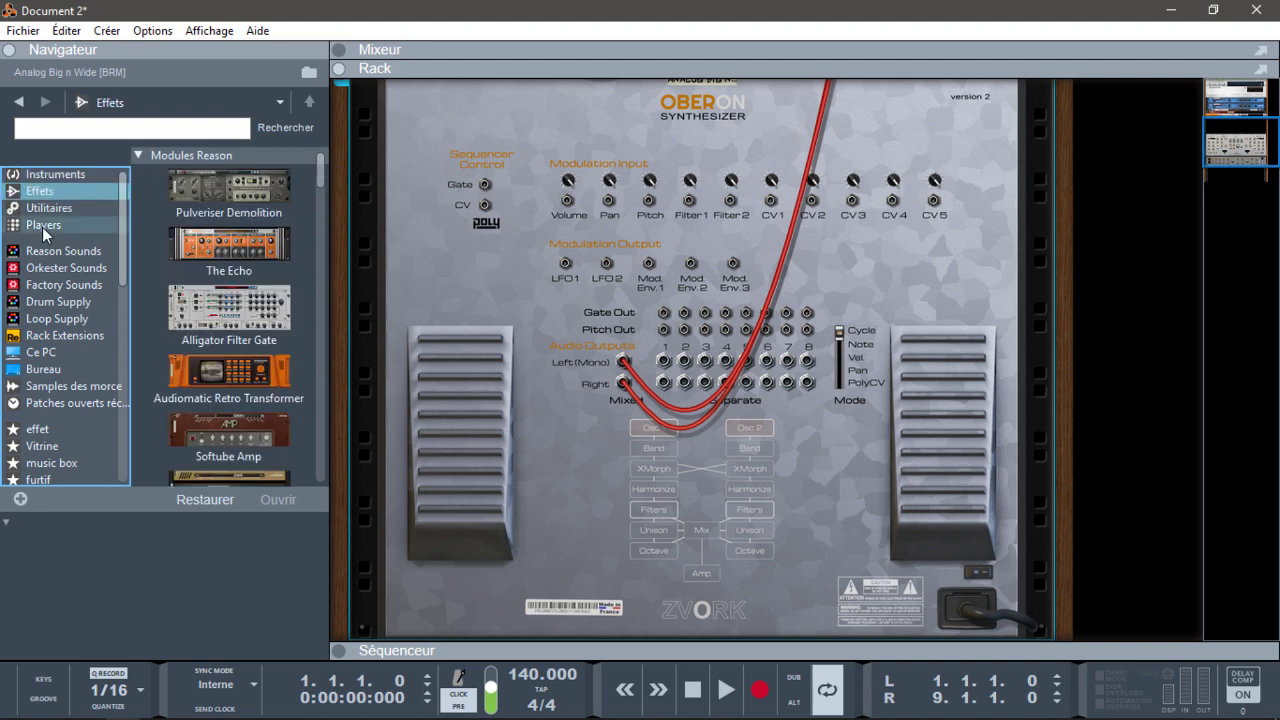
pyautogui.click(48, 208)
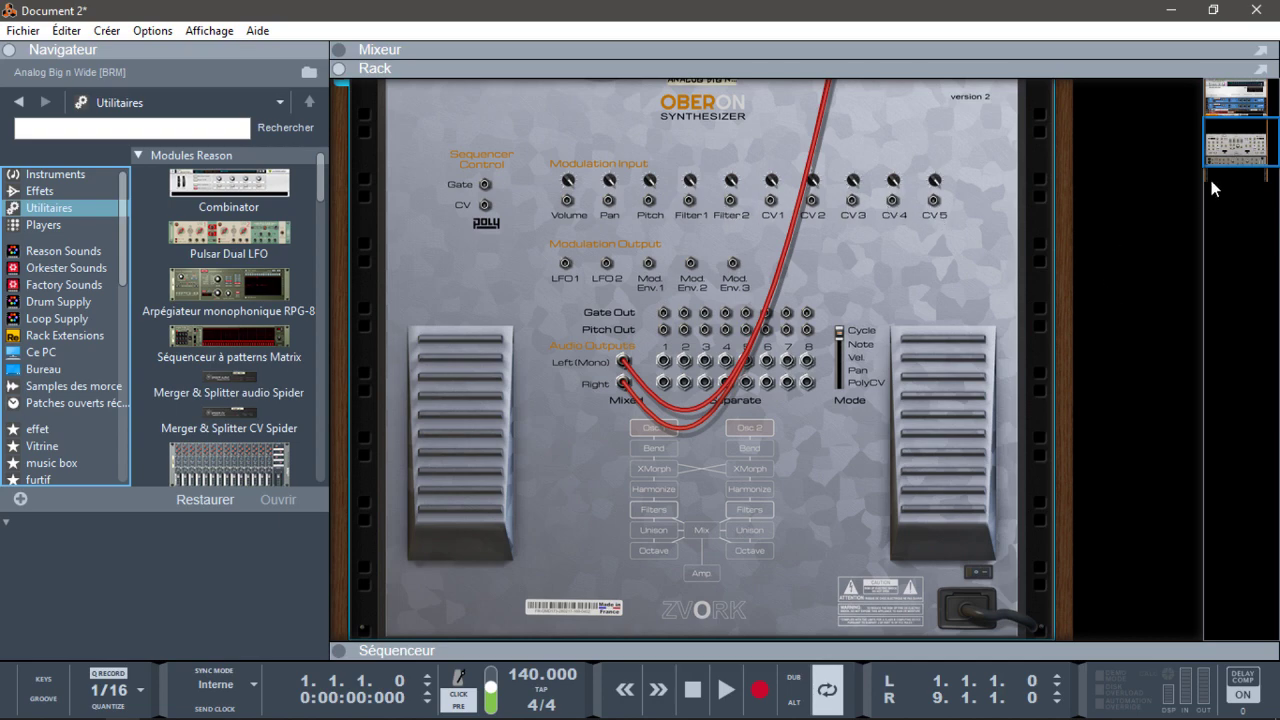
pyautogui.press('Tab')
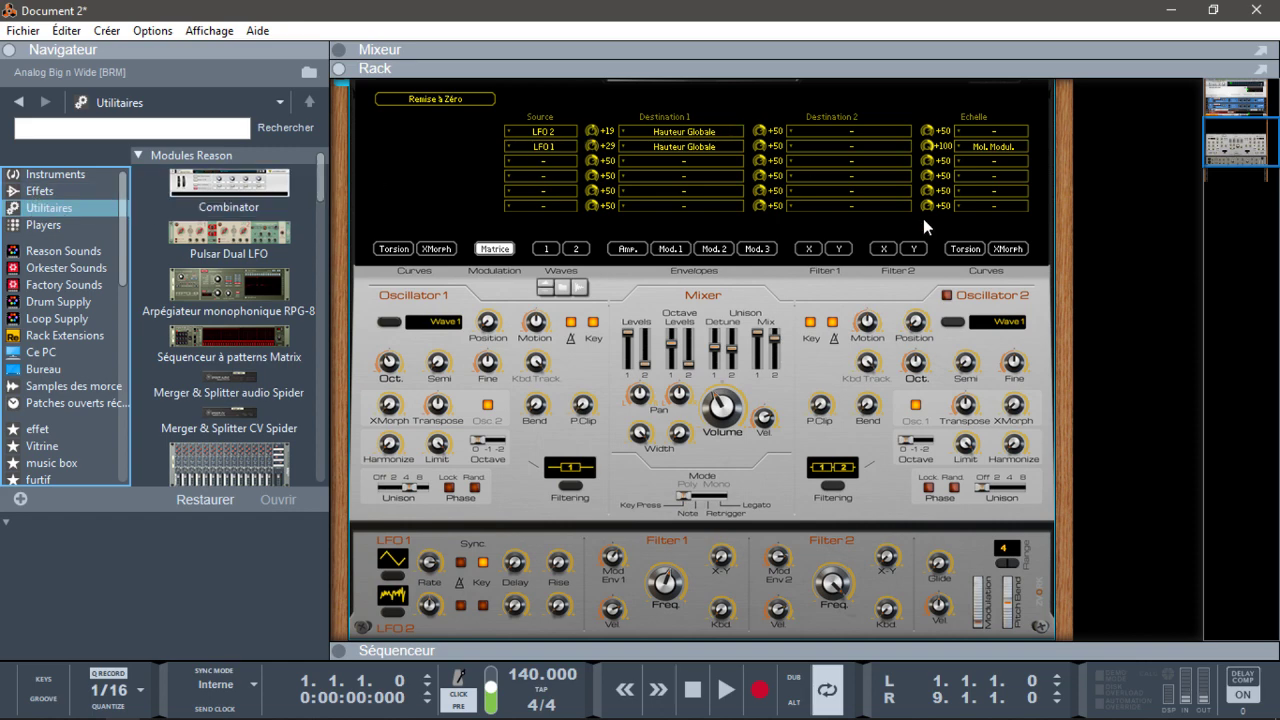
# - Load the Dawning of [aE] patch from the Pads & Atmosphere category into the Oberon and audition it
pyautogui.scroll(3, 1213, 155)
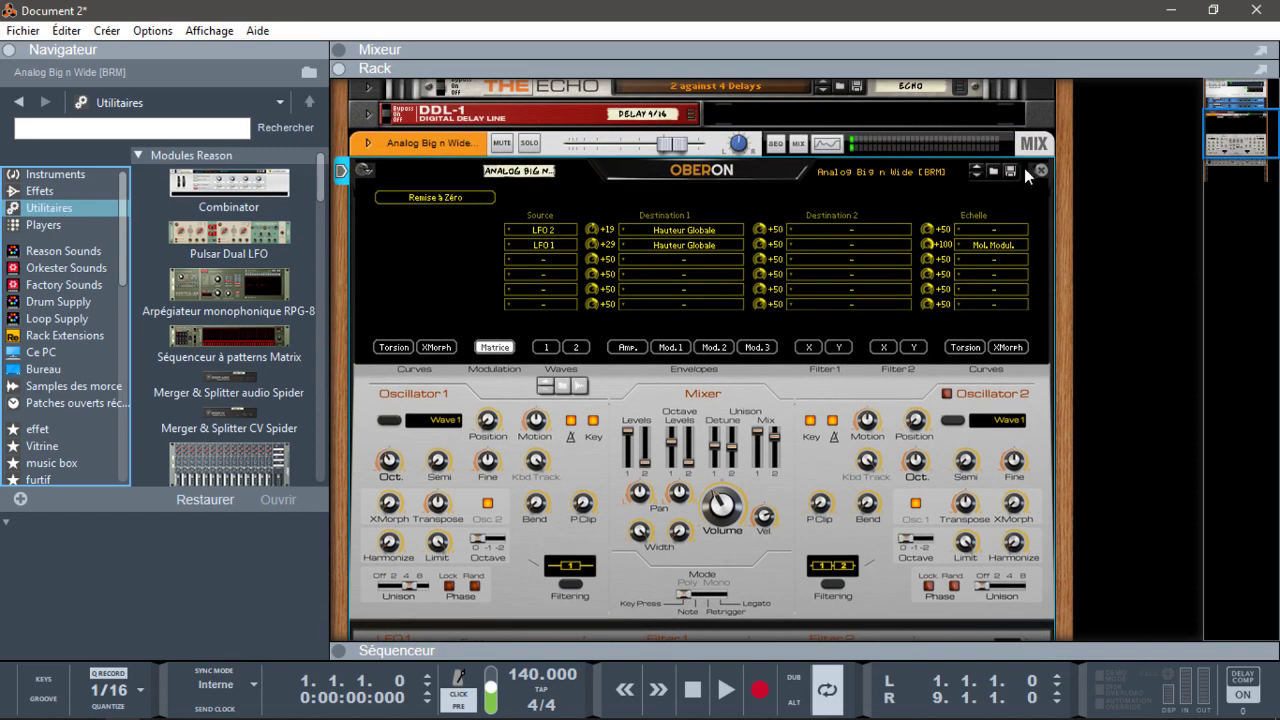
pyautogui.click(993, 173)
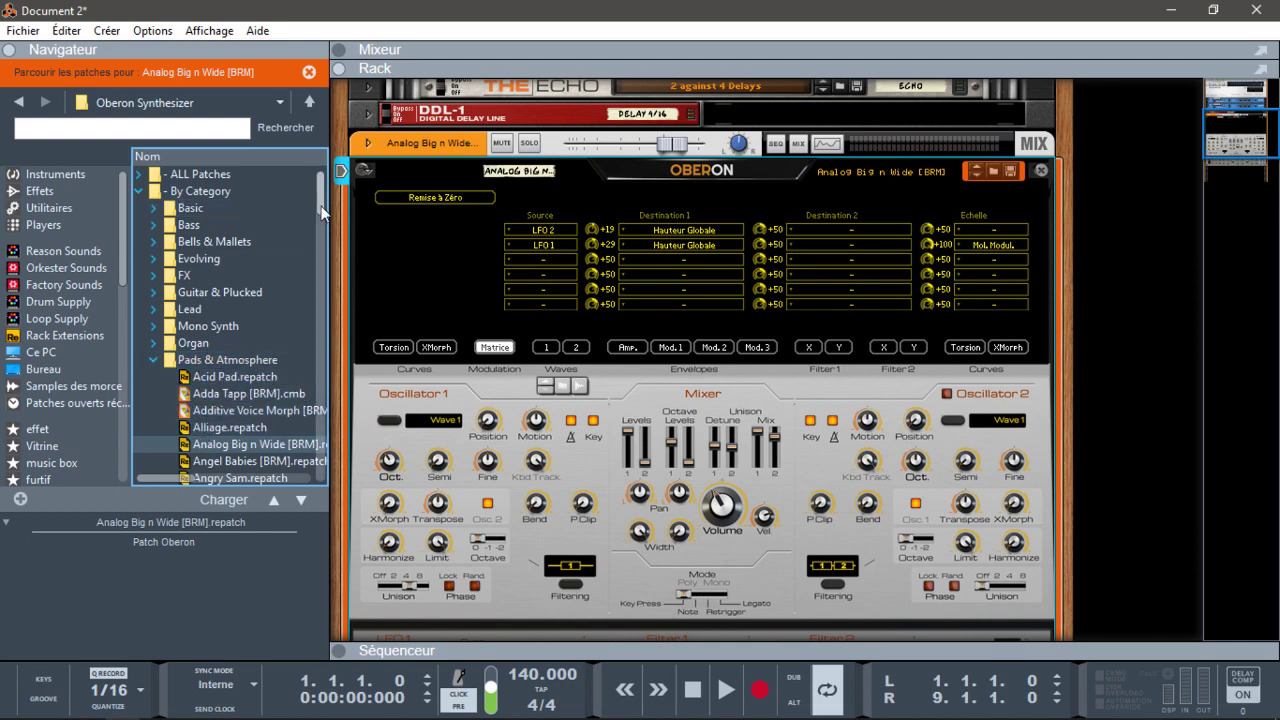
pyautogui.moveTo(321, 205); pyautogui.dragTo(326, 266)
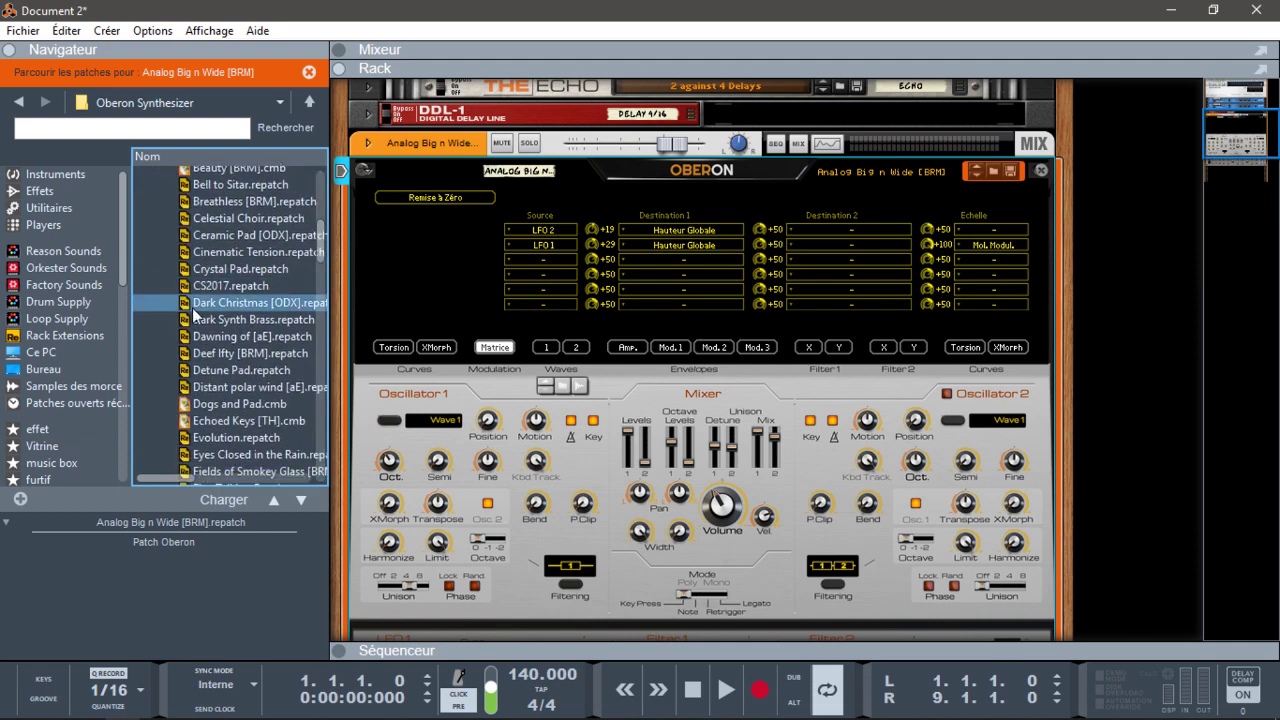
pyautogui.click(245, 336)
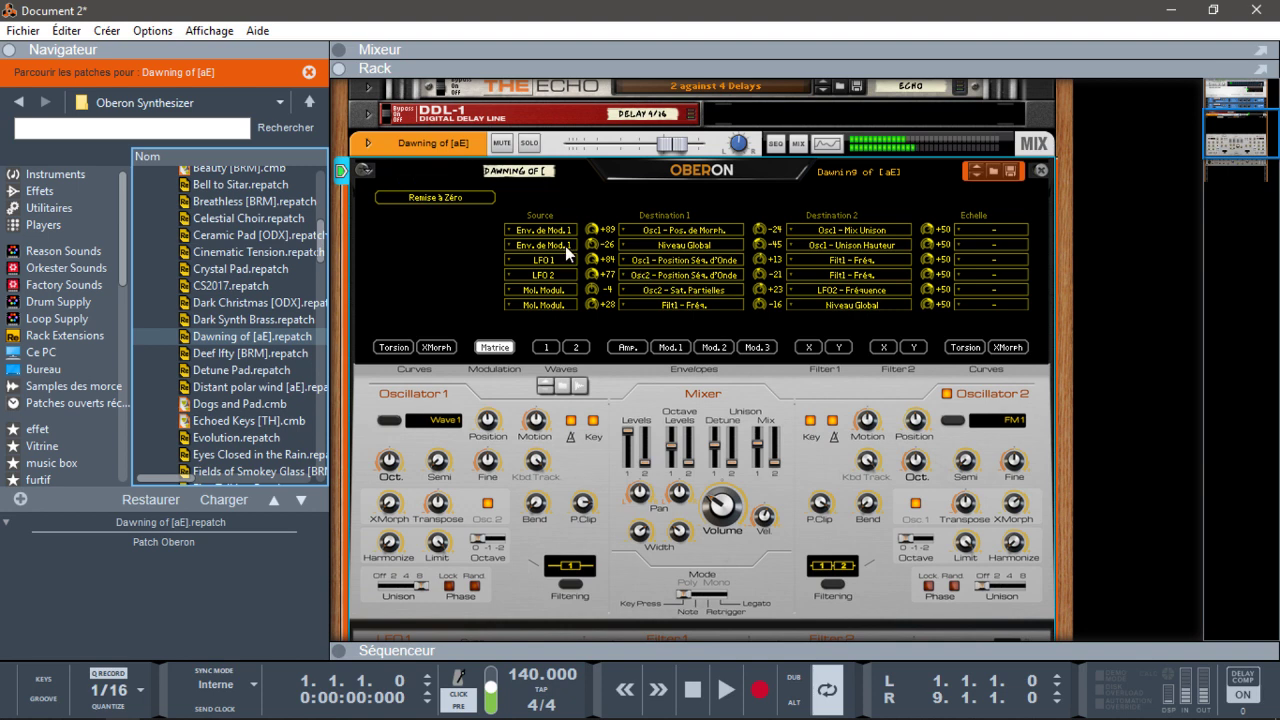
# - Load the Dogs and Pad combinator patch and show the devices it contains
pyautogui.scroll(-3, 320, 243)
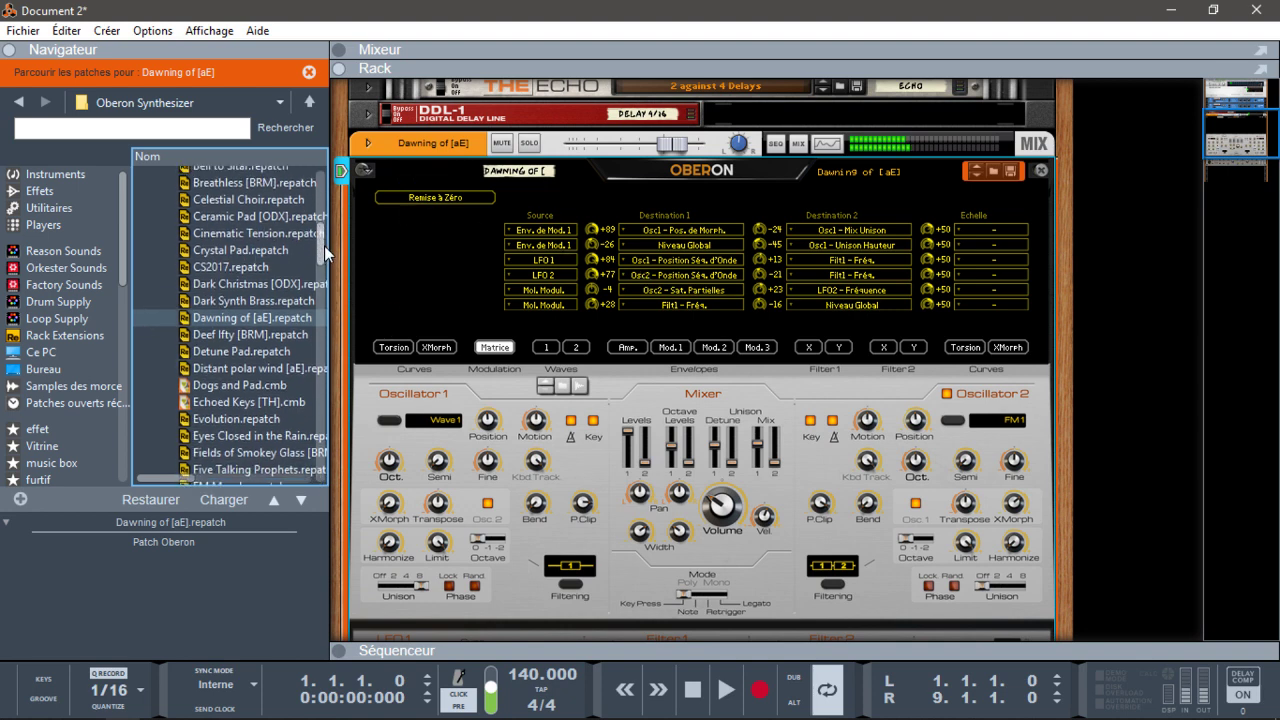
pyautogui.moveTo(245, 353); pyautogui.dragTo(676, 216)
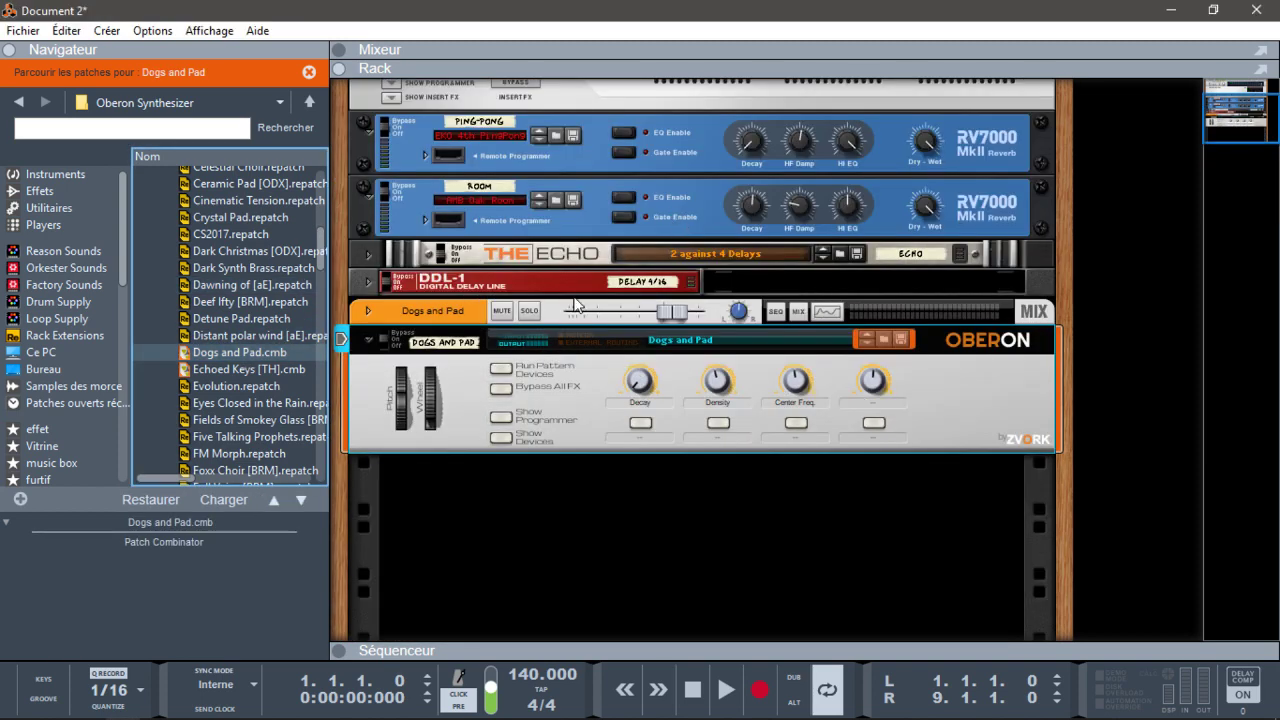
pyautogui.click(500, 437)
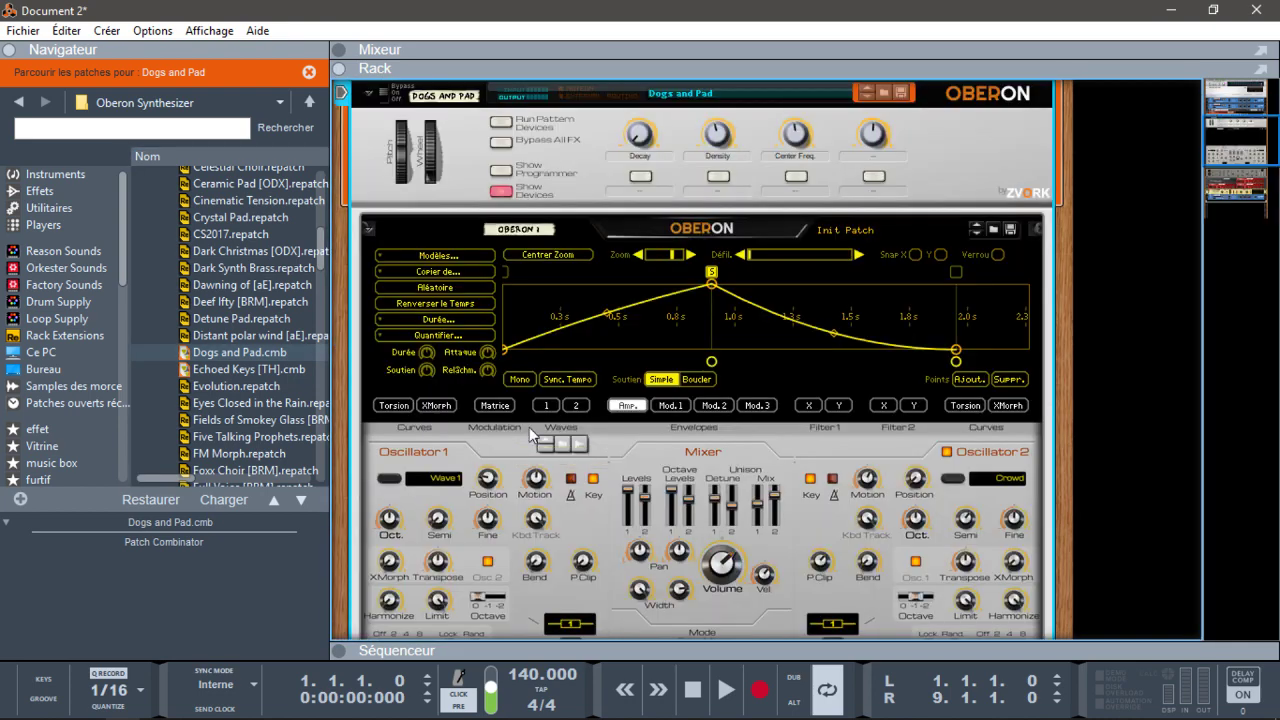
pyautogui.moveTo(1221, 141)
pyautogui.mouseDown()
pyautogui.moveTo(1239, 188)
pyautogui.moveTo(1216, 126)
pyautogui.mouseUp()
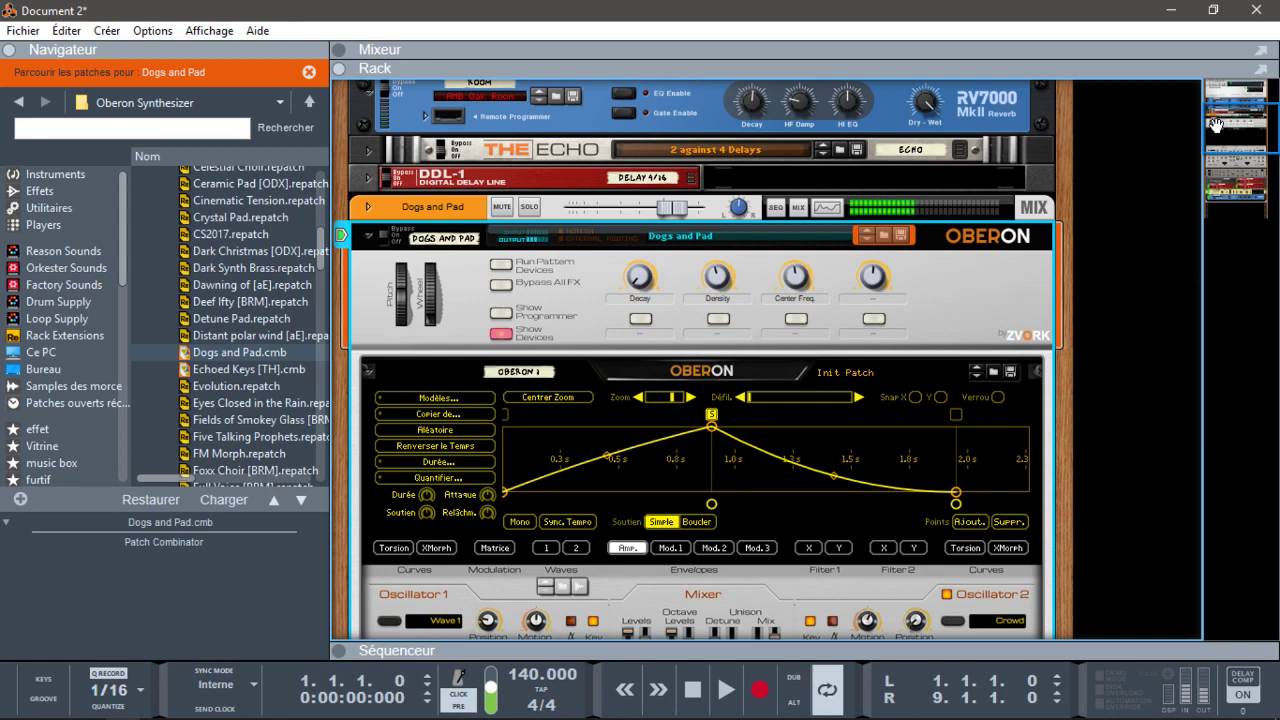
# - Audition the Eyes Closed in the Rain patch, and load FM Morph
pyautogui.click(243, 405)
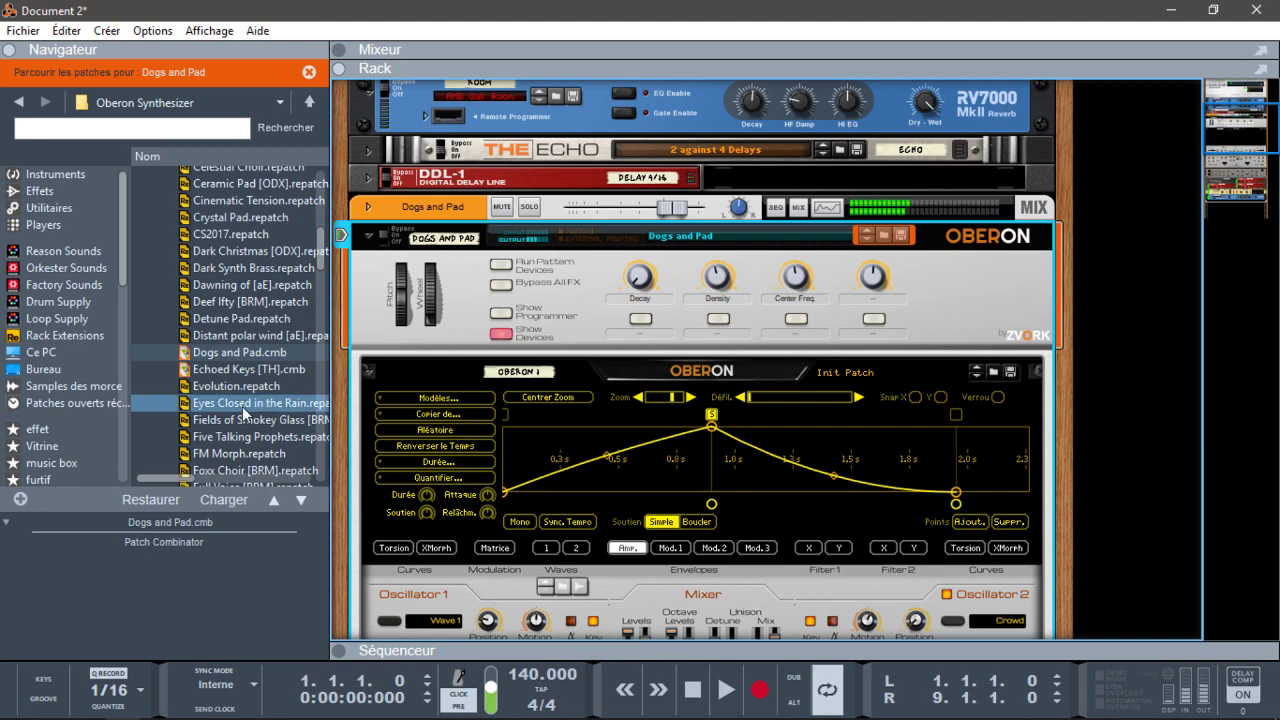
pyautogui.moveTo(243, 413); pyautogui.dragTo(601, 313)
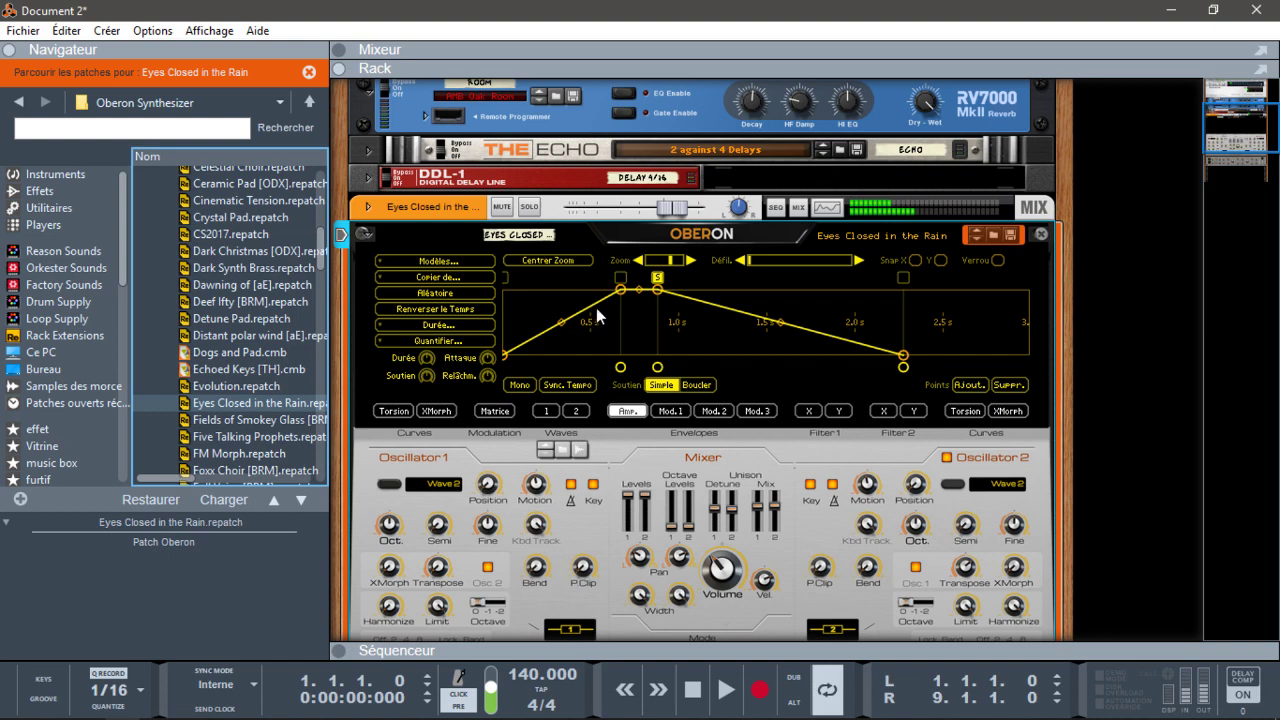
pyautogui.click(227, 460)
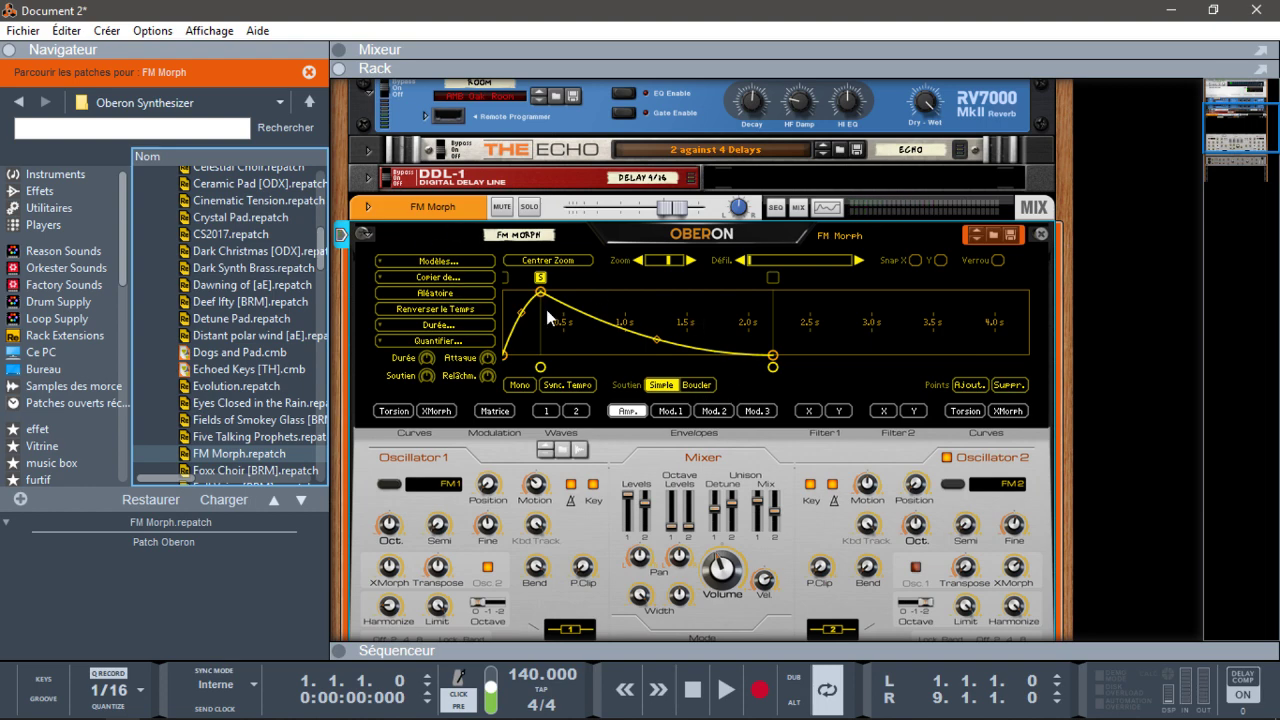
# - Fold the Oberon and add an Alligator Filter Gate to the insert effects of the FM Morph mix channel
pyautogui.click(364, 235)
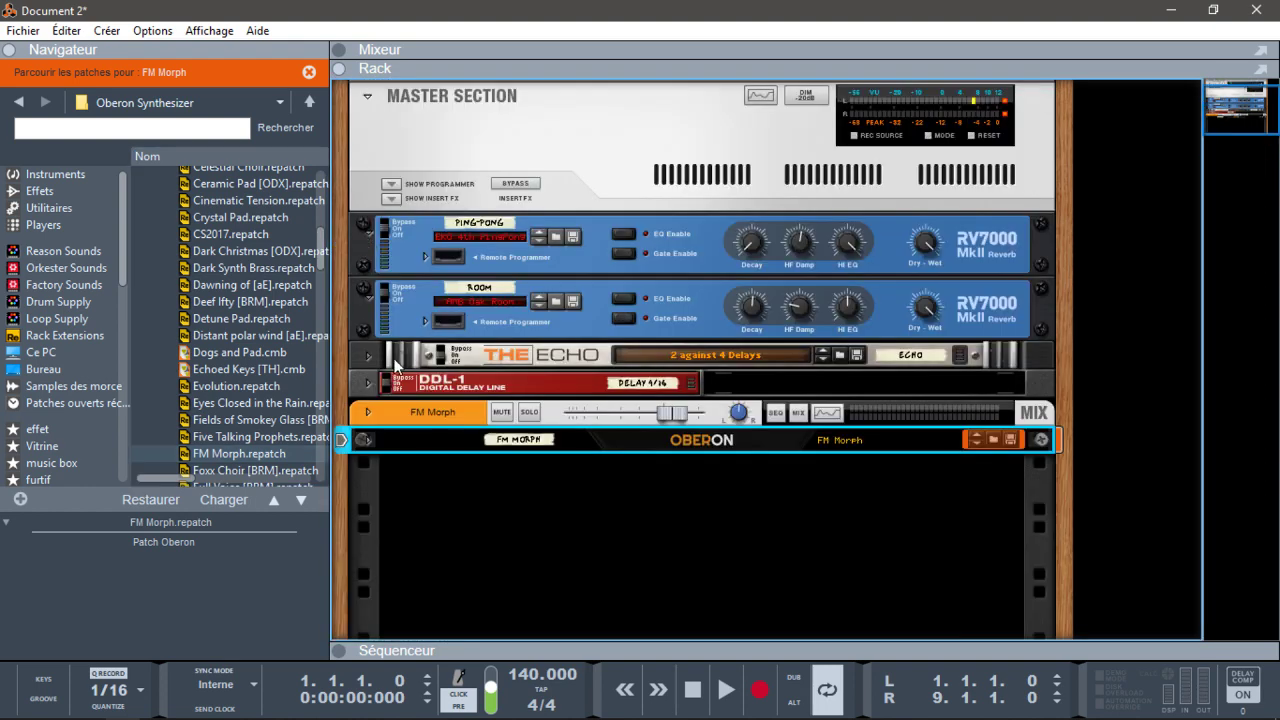
pyautogui.click(367, 413)
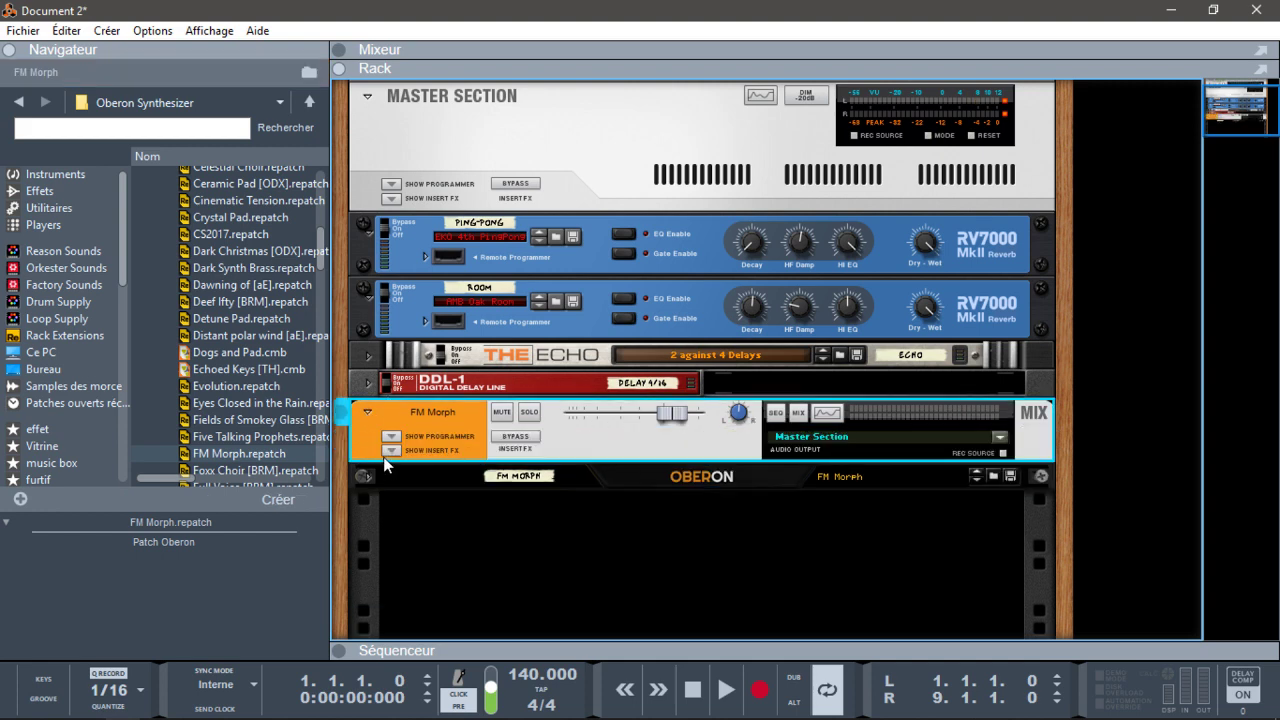
pyautogui.click(389, 451)
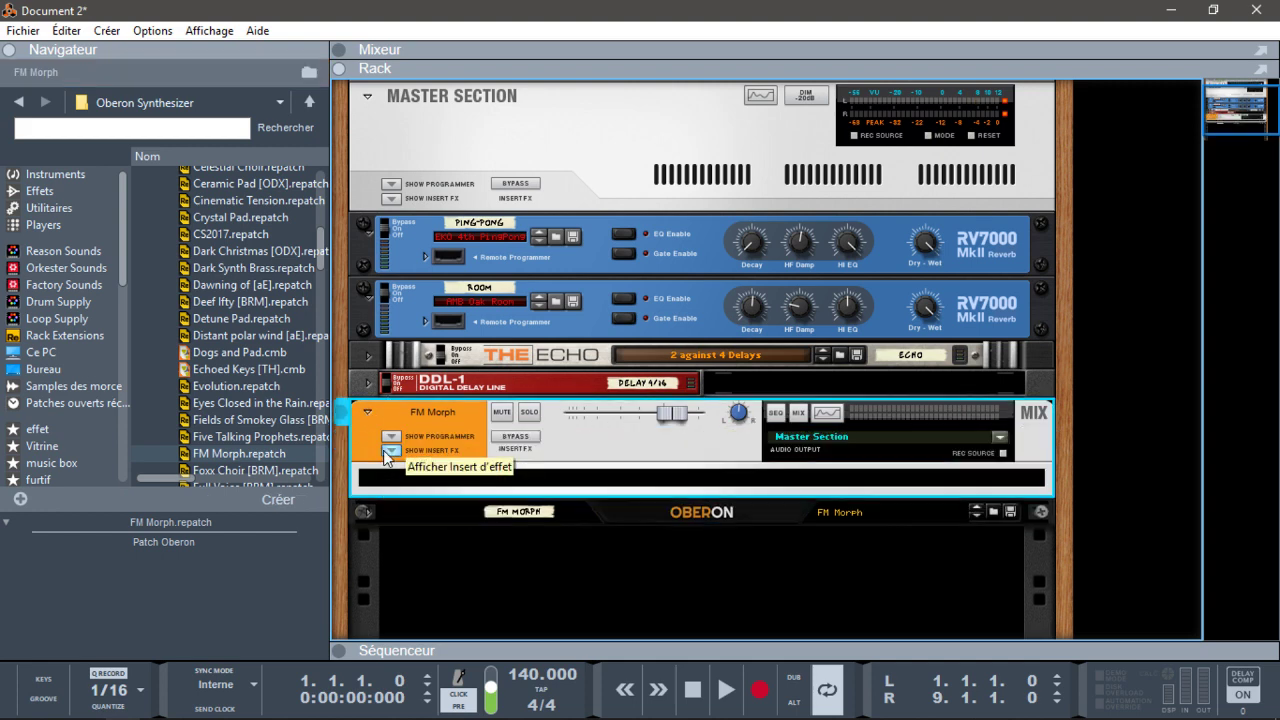
pyautogui.click(42, 192)
pyautogui.moveTo(229, 312)
pyautogui.mouseDown()
pyautogui.moveTo(781, 410)
pyautogui.moveTo(786, 483)
pyautogui.mouseUp()
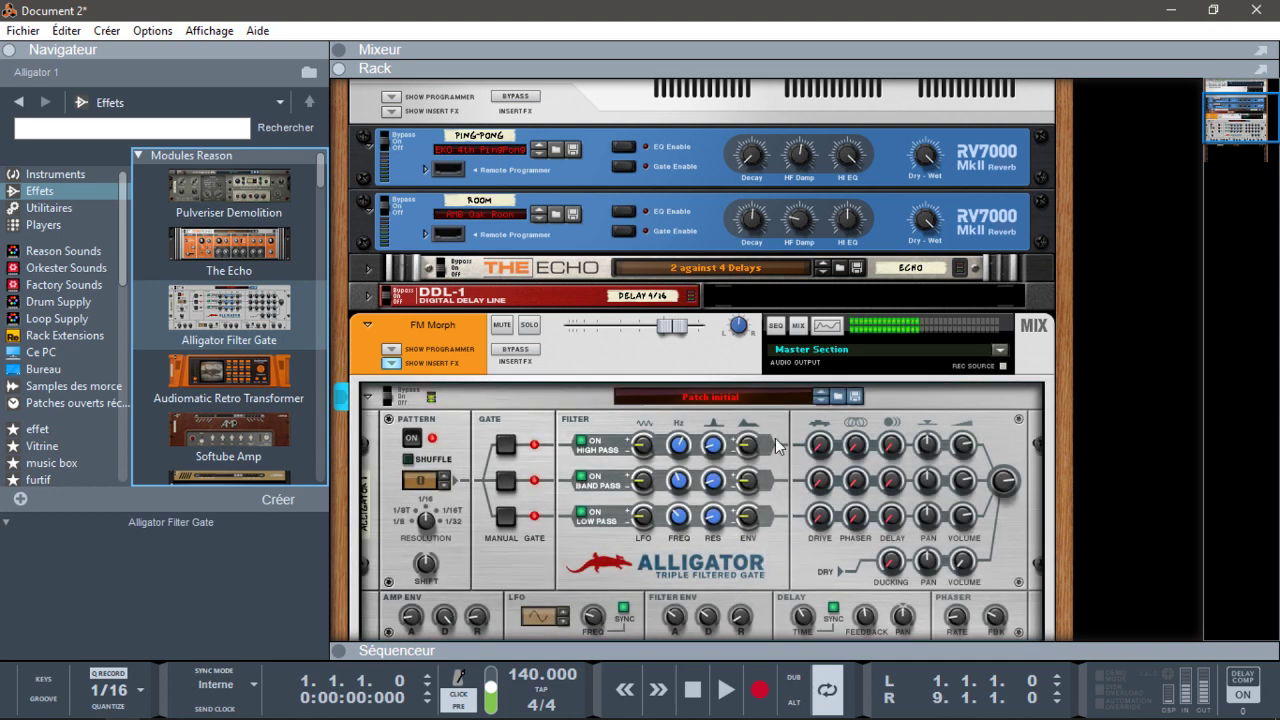
# - Compare the FM Morph sound with the channel's insert effects bypassed and enabled
pyautogui.click(537, 349)
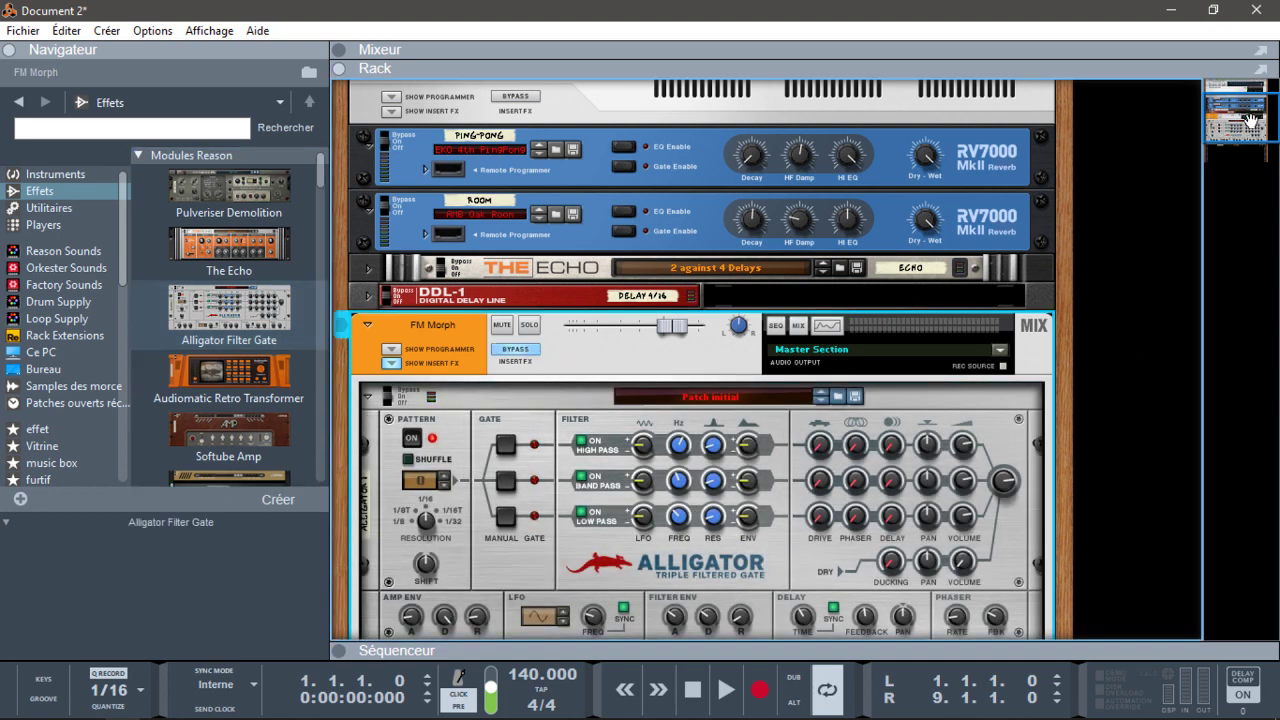
pyautogui.moveTo(1250, 120); pyautogui.dragTo(1251, 145)
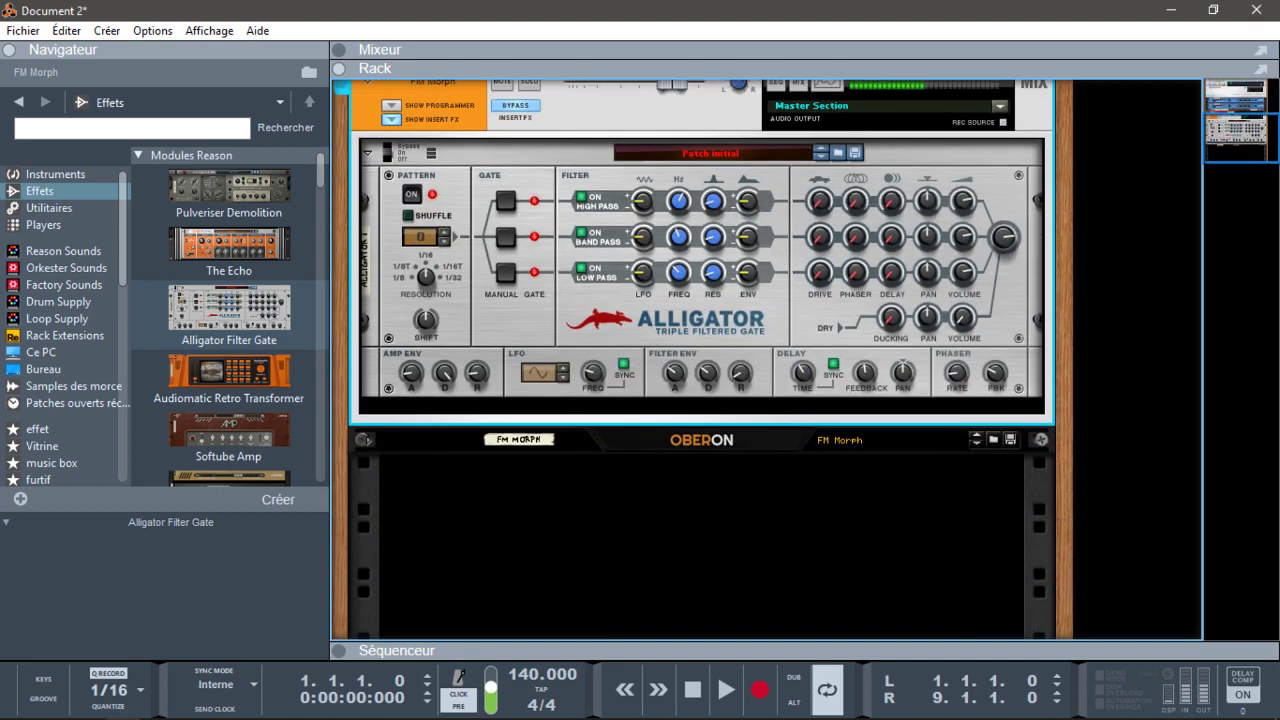
pyautogui.moveTo(1239, 150); pyautogui.dragTo(1236, 122)
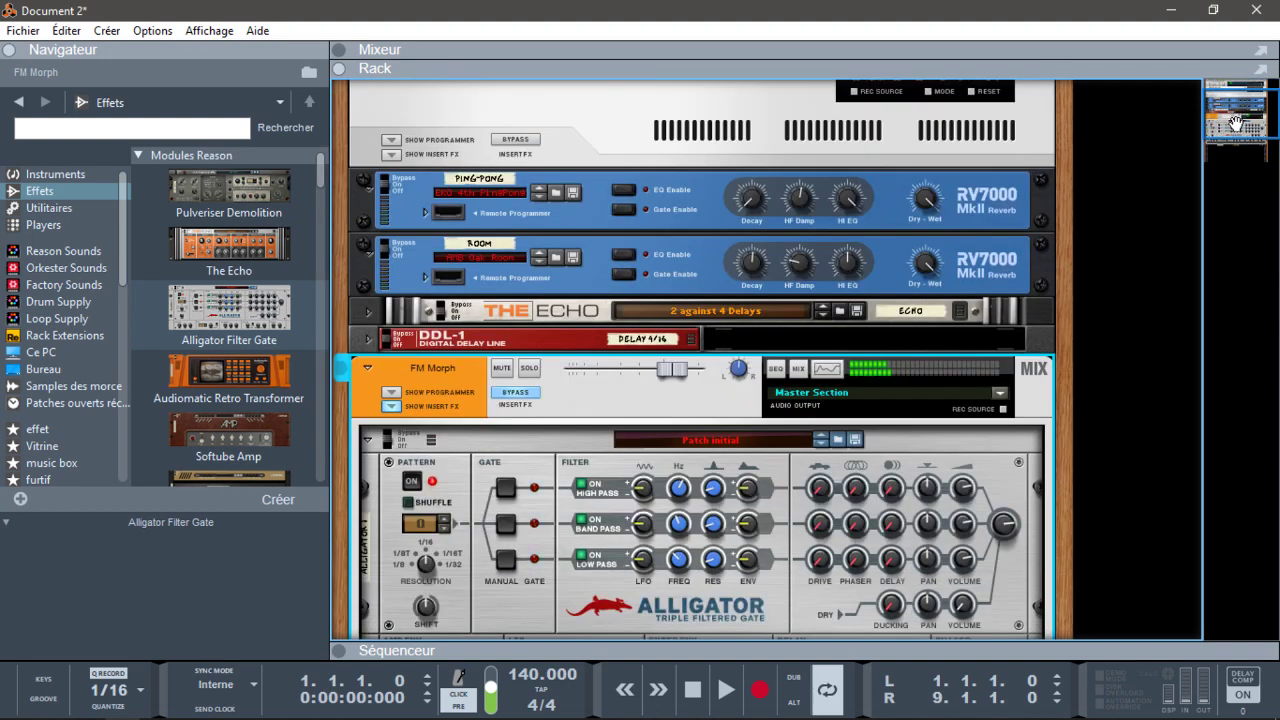
pyautogui.click(516, 393)
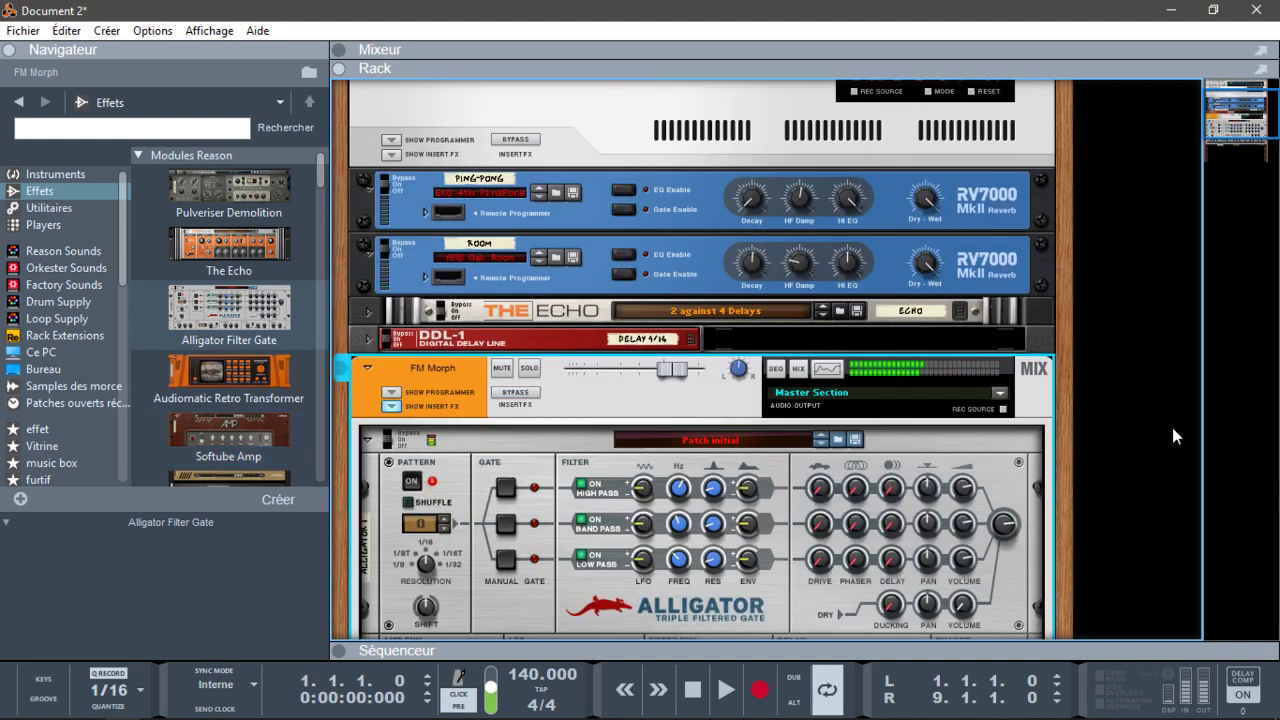
# - Step through the Alligator's gate patterns and set the pattern to 5
pyautogui.click(452, 525)
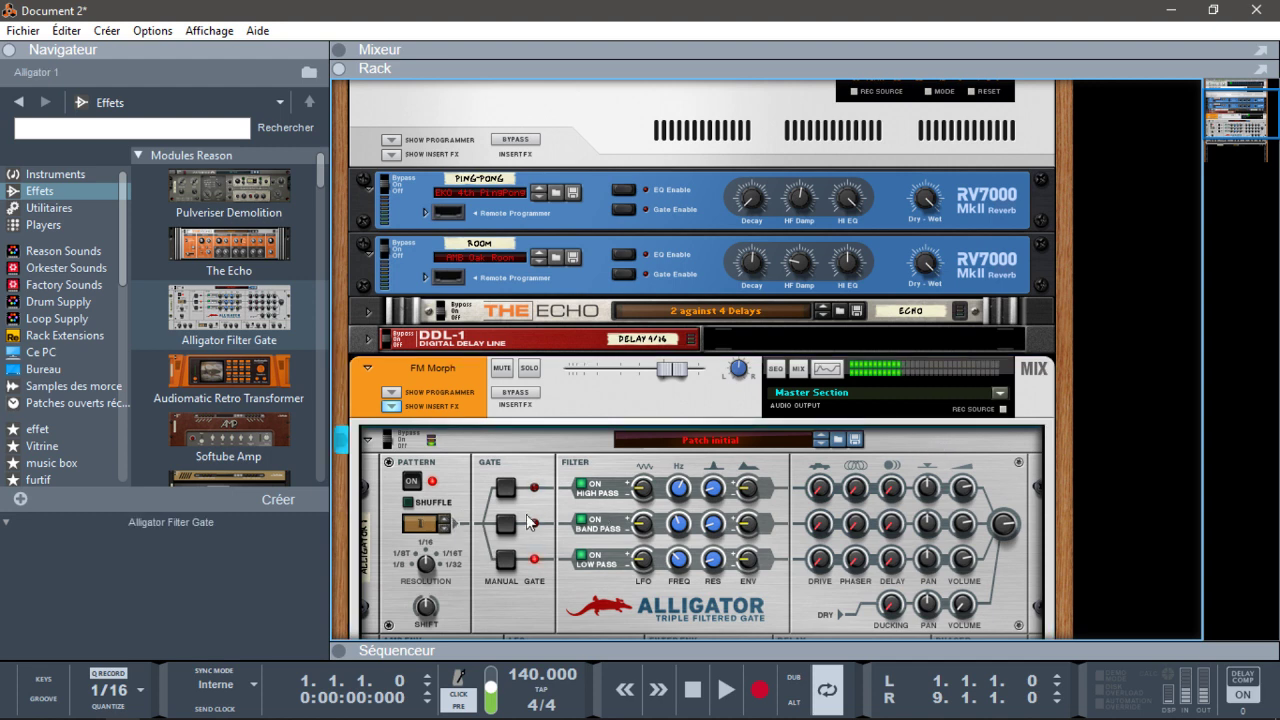
pyautogui.click(444, 520)
pyautogui.click(444, 520)
pyautogui.click(444, 520)
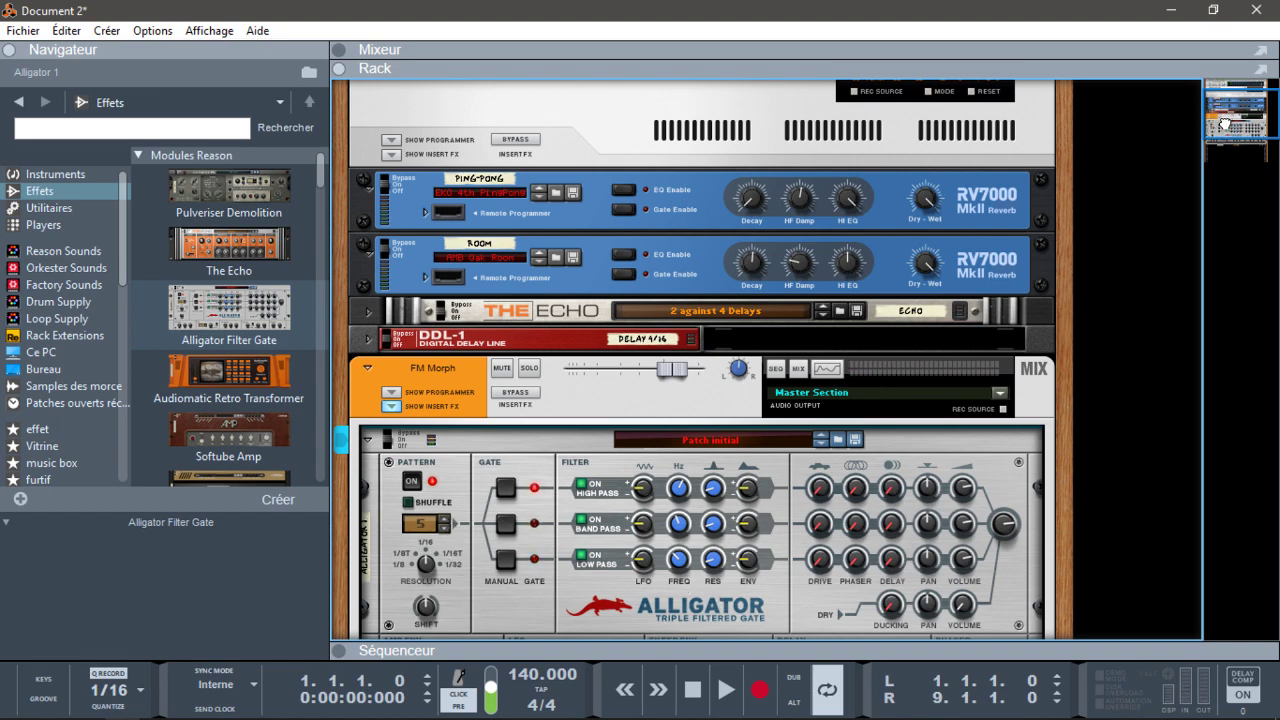
pyautogui.moveTo(1224, 126); pyautogui.dragTo(1228, 172)
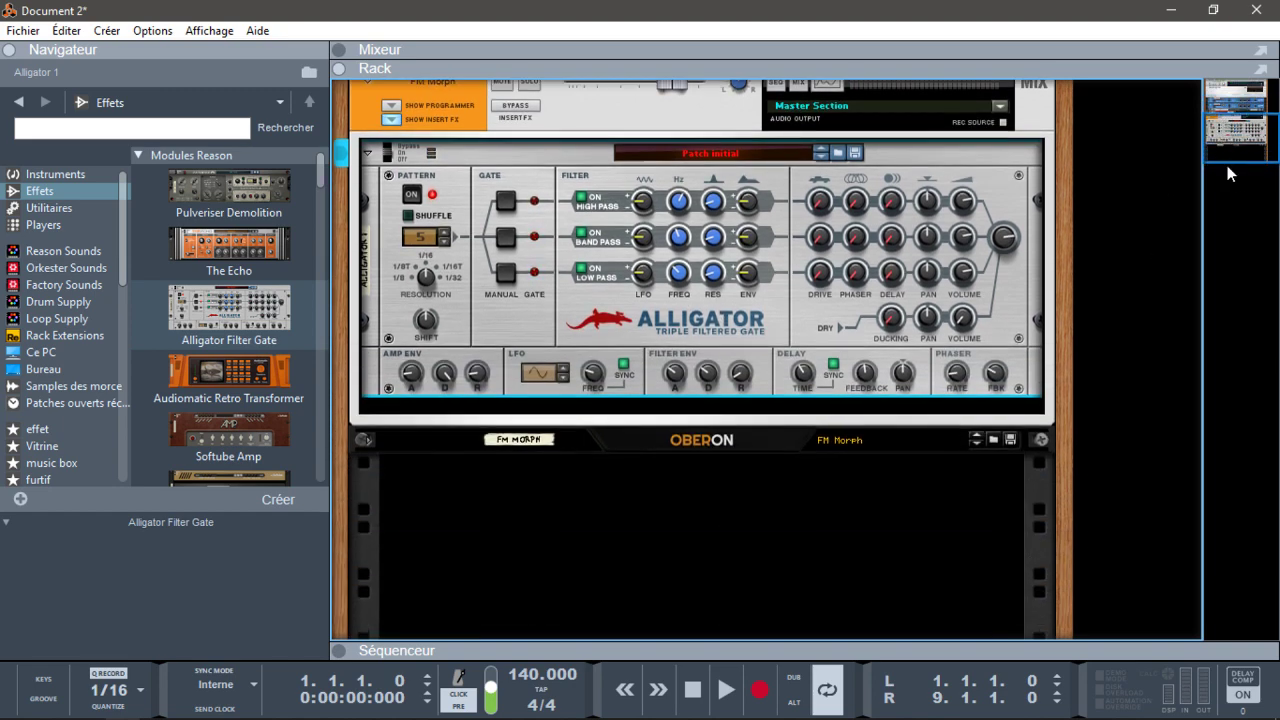
# - Unfold the Oberon, load Bright Rock Organ from the Organ category, and select the Alligator above it
pyautogui.click(370, 441)
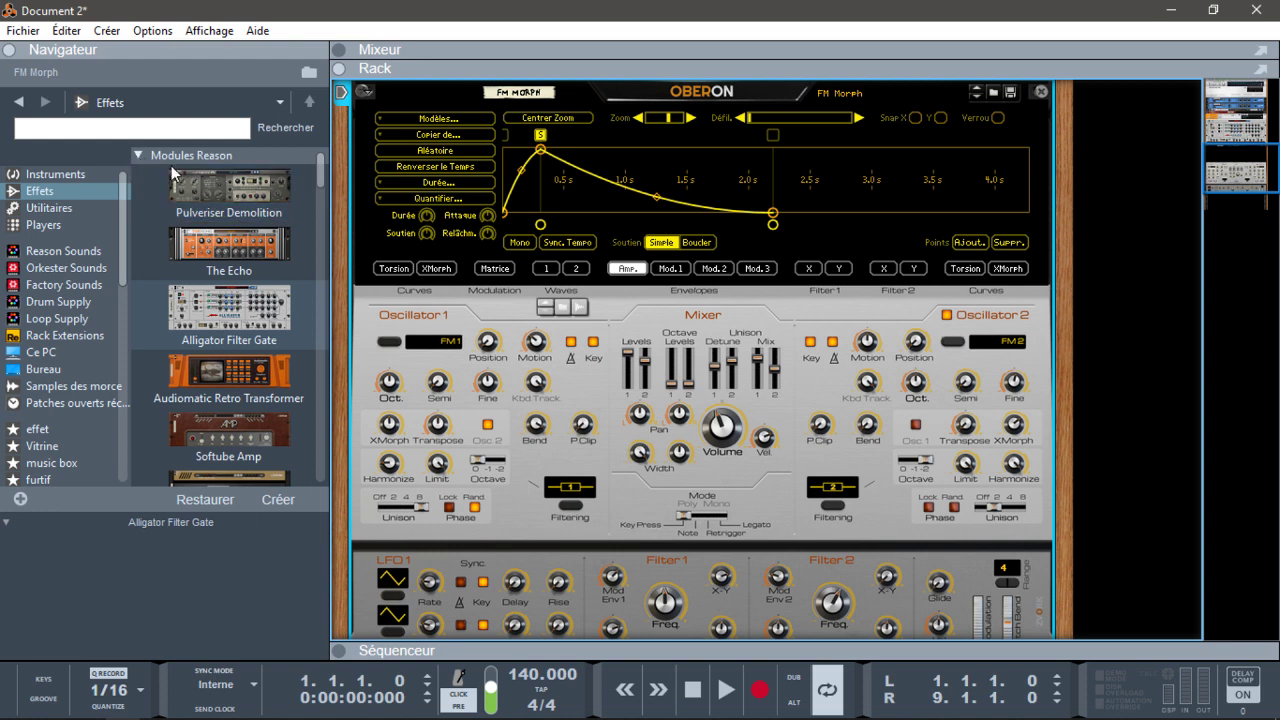
pyautogui.click(994, 92)
pyautogui.scroll(6, 320, 260)
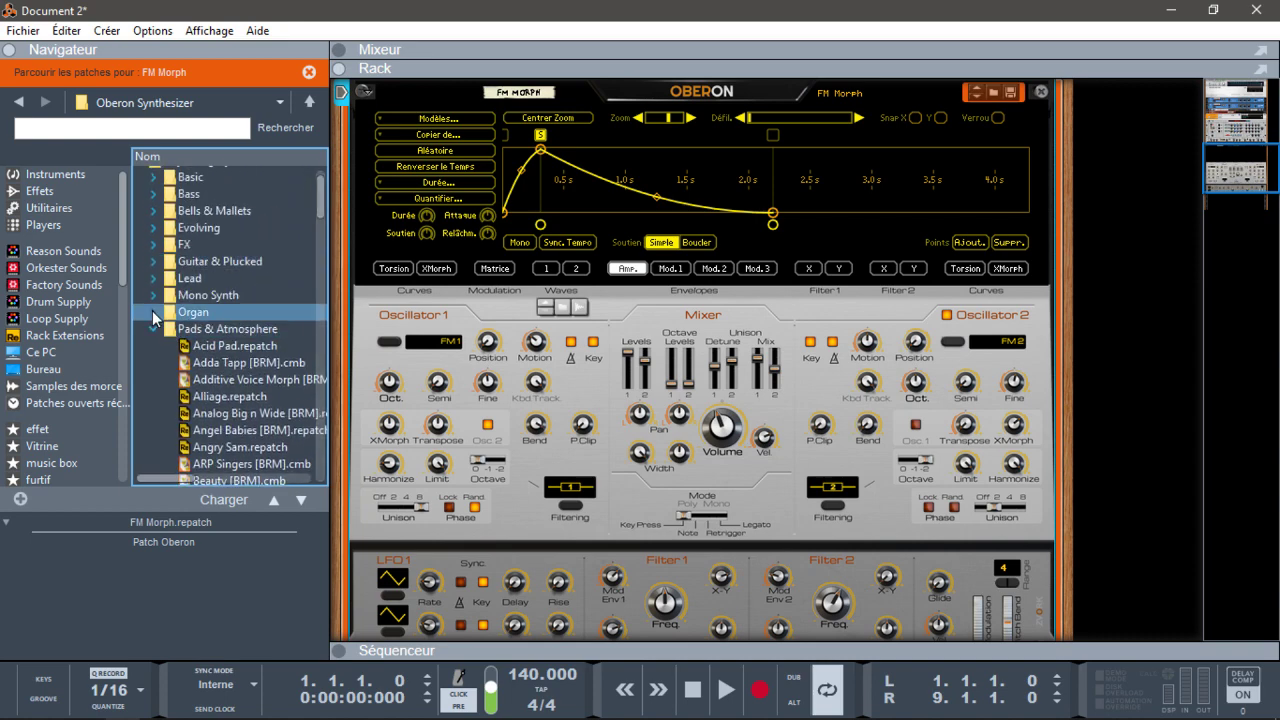
pyautogui.click(154, 312)
pyautogui.moveTo(240, 326); pyautogui.dragTo(695, 249)
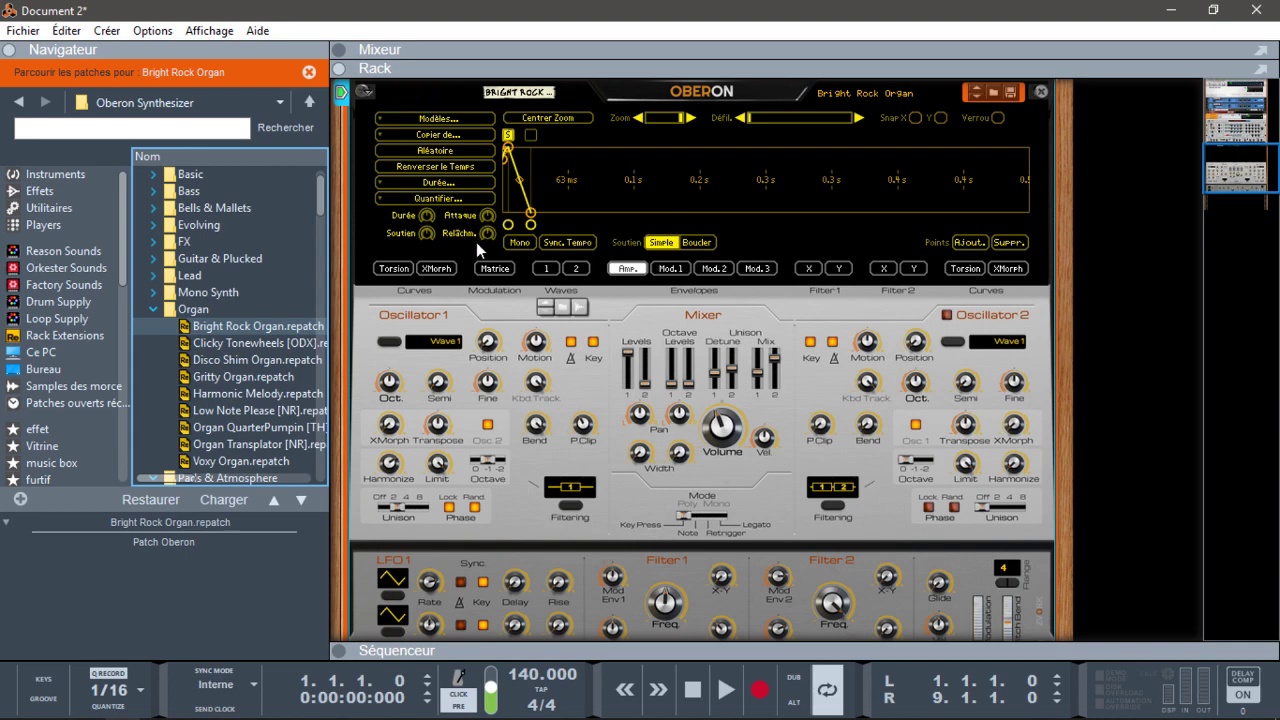
pyautogui.moveTo(1203, 195); pyautogui.dragTo(1204, 163)
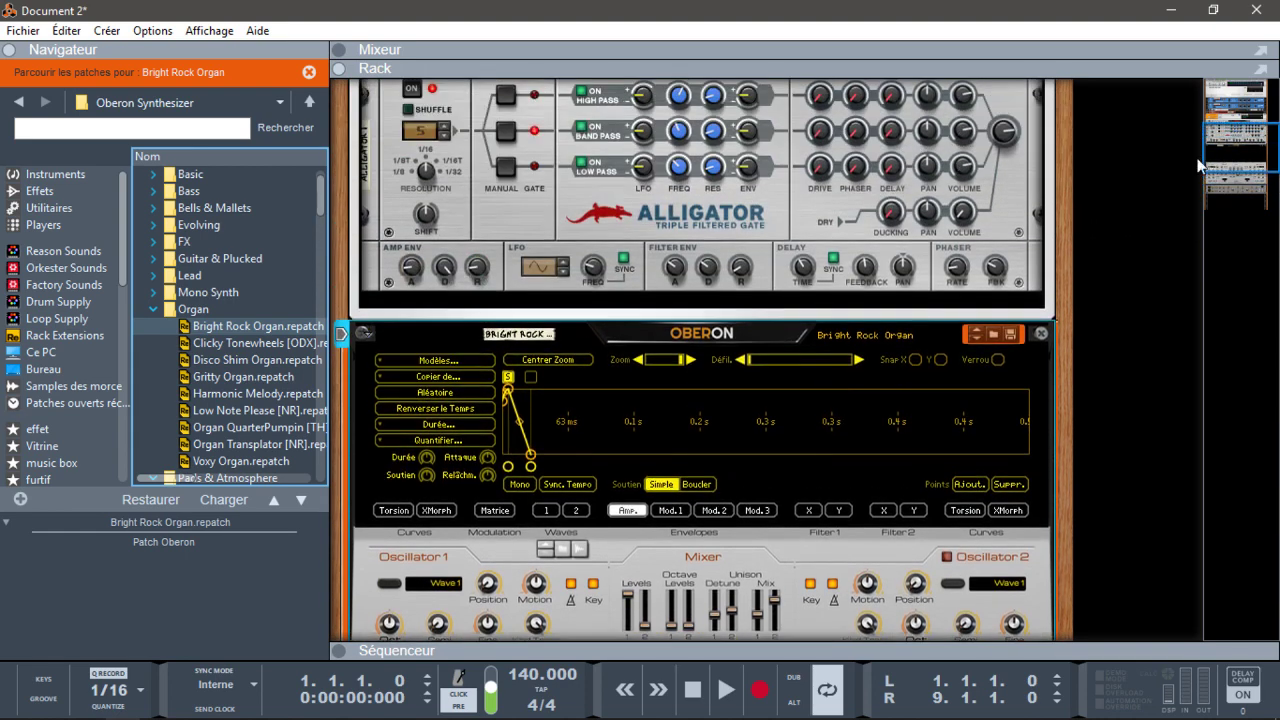
pyautogui.click(714, 191)
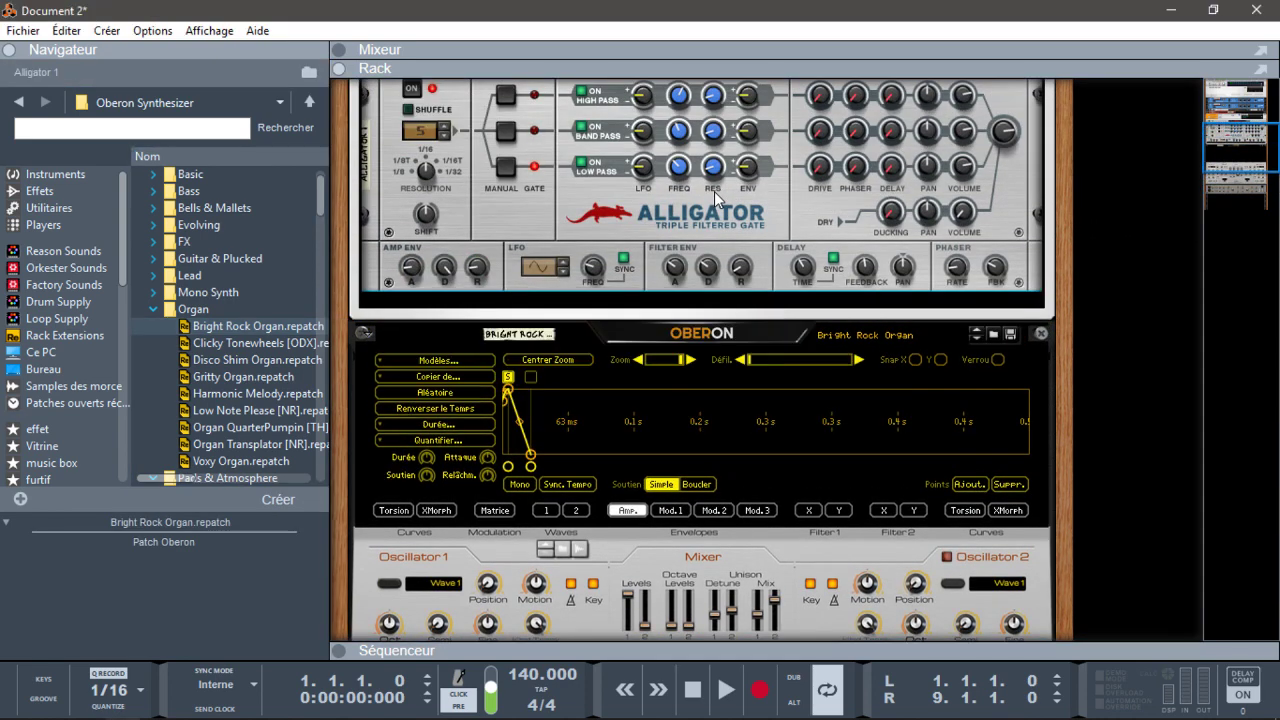
# - Load Gritty Organ from the Organ category into the Oberon, and reset the device after auditioning it
pyautogui.scroll(-3, 805, 343)
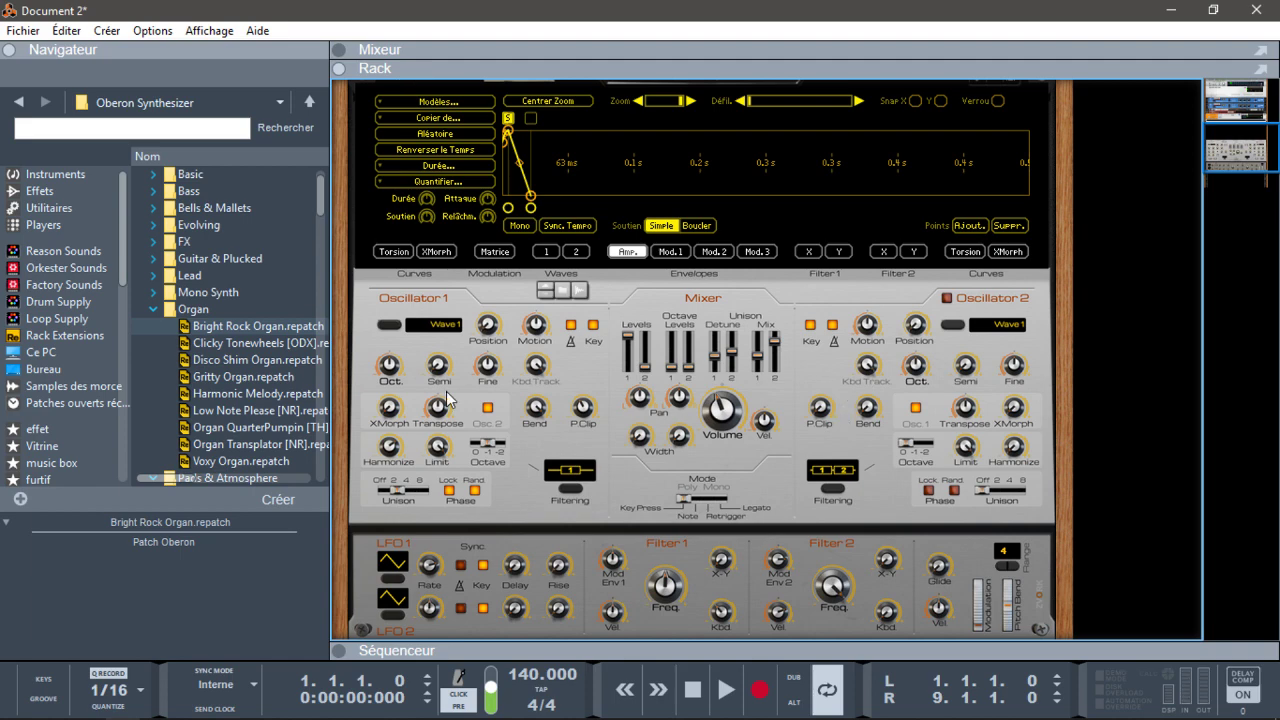
pyautogui.moveTo(240, 376); pyautogui.dragTo(605, 363)
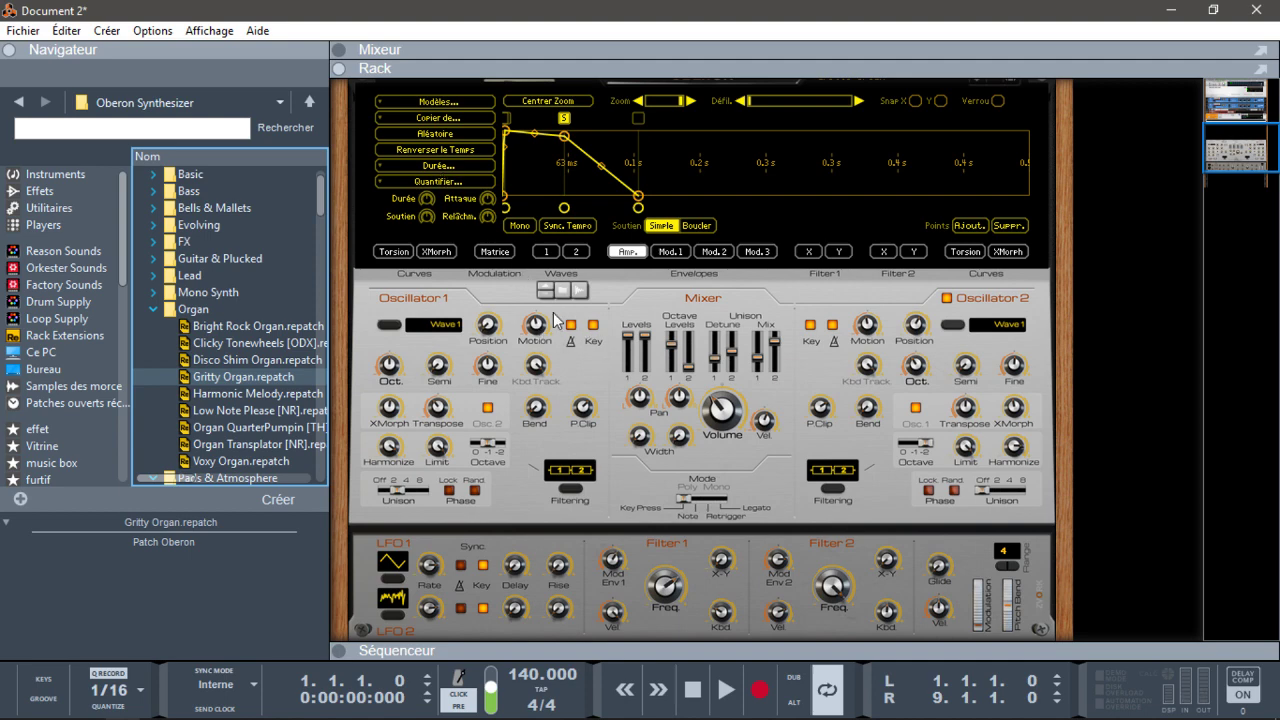
pyautogui.rightClick(615, 312)
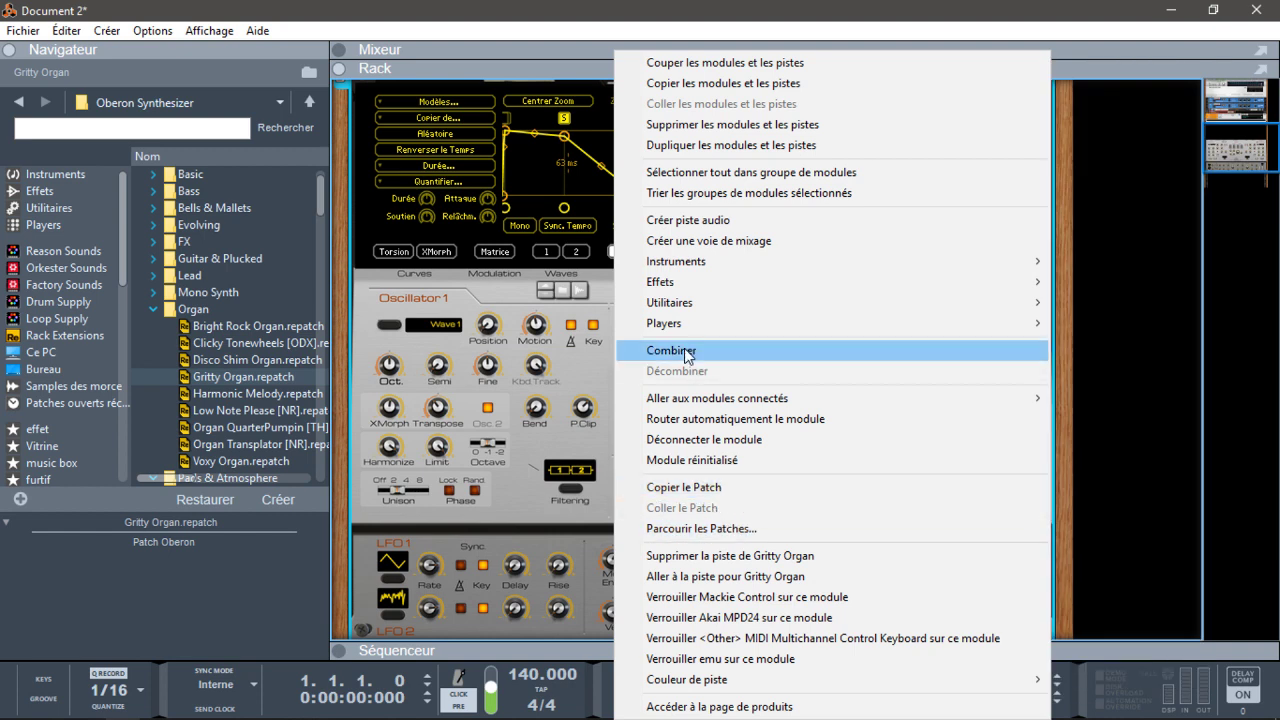
pyautogui.click(689, 462)
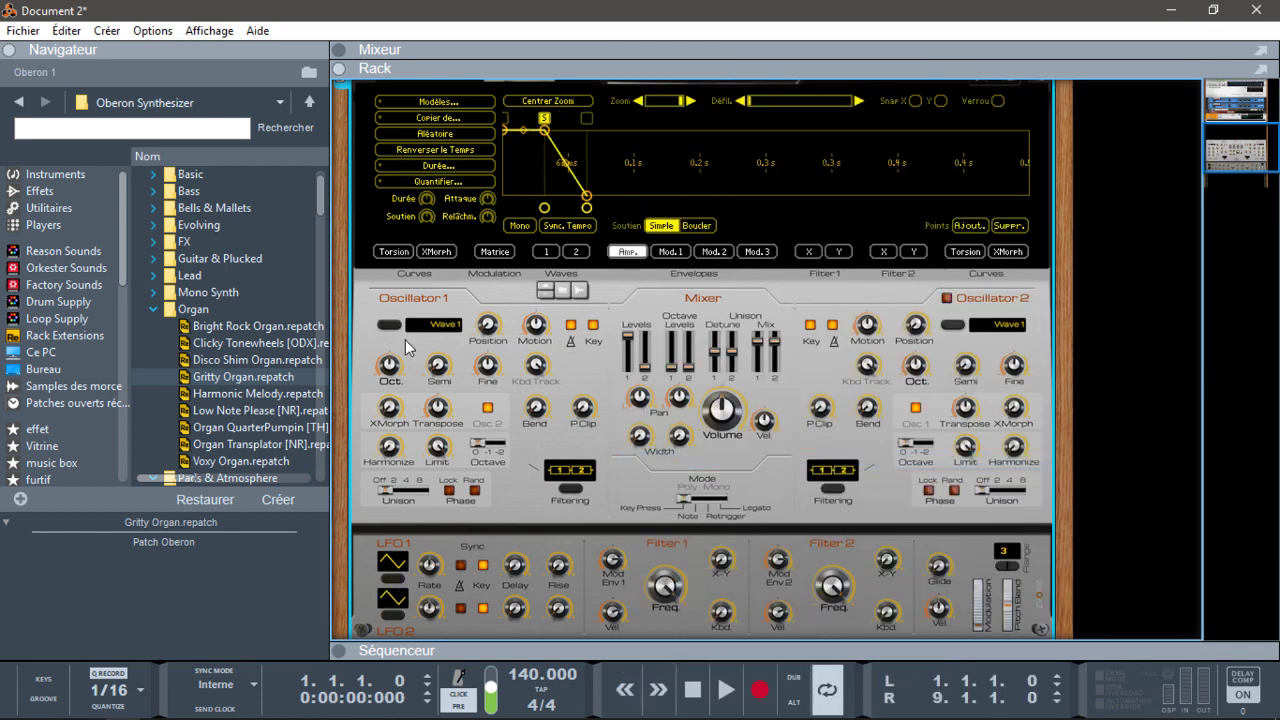
# - Collapse the Organ and Pads & Atmosphere categories and open the rx950 sample folder in the browser
pyautogui.click(154, 310)
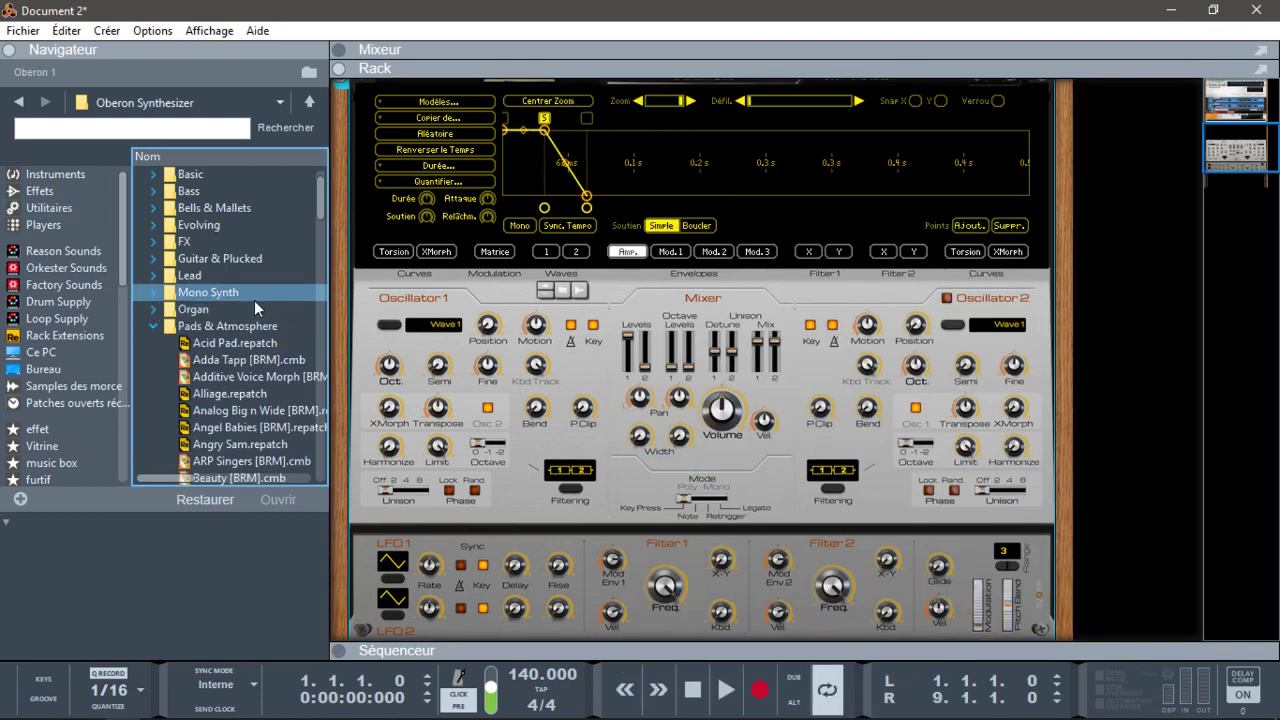
pyautogui.click(145, 326)
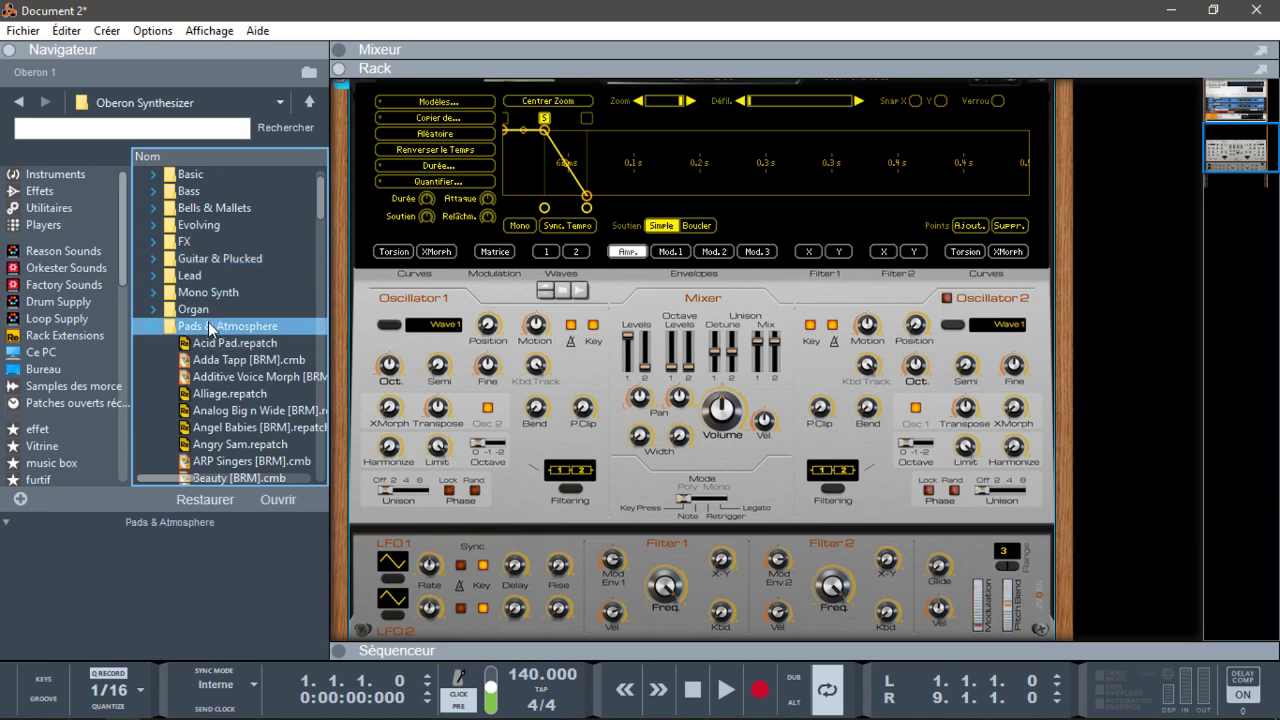
pyautogui.click(154, 326)
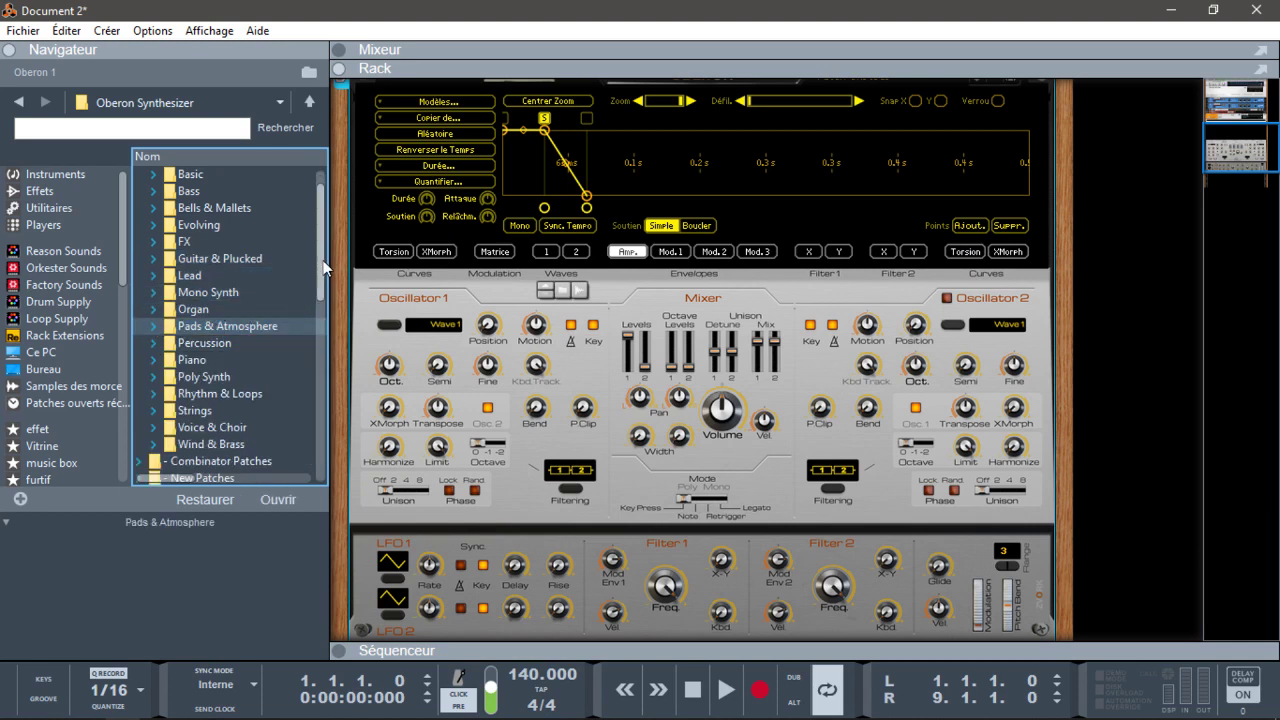
pyautogui.moveTo(322, 265); pyautogui.dragTo(321, 335)
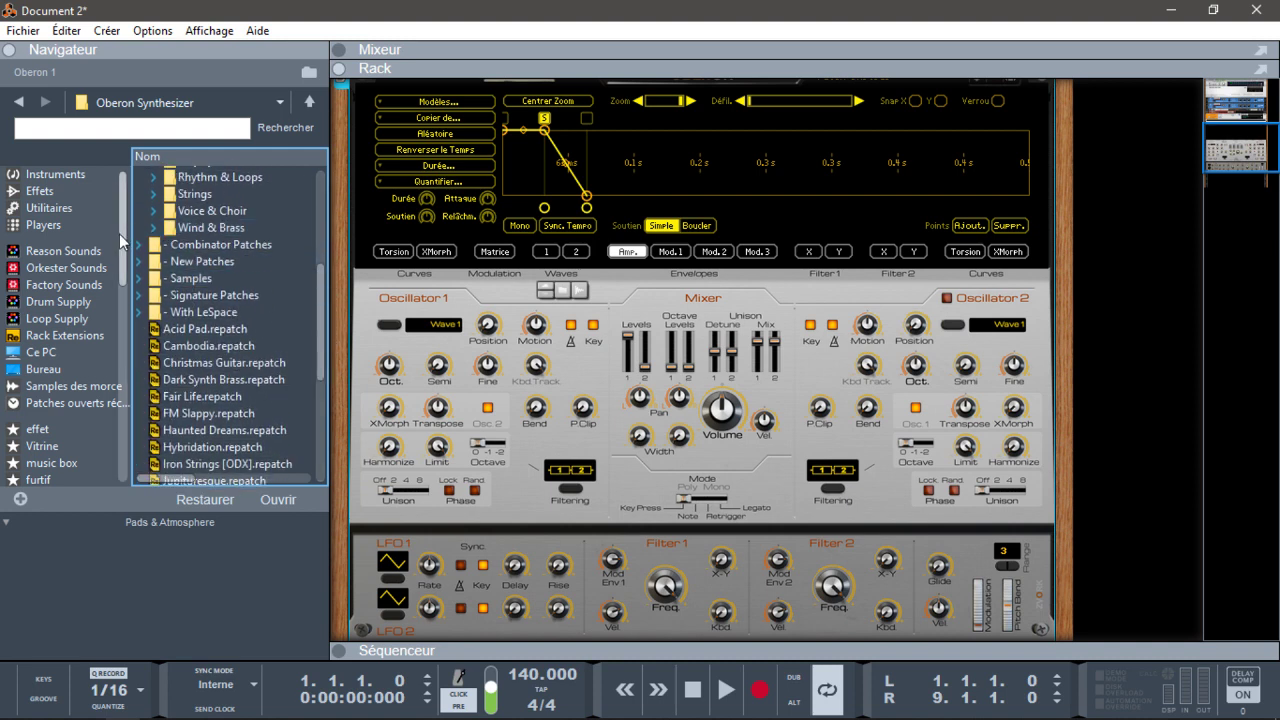
pyautogui.scroll(-10, 80, 320)
pyautogui.moveTo(165, 363); pyautogui.dragTo(173, 409)
pyautogui.click(33, 330)
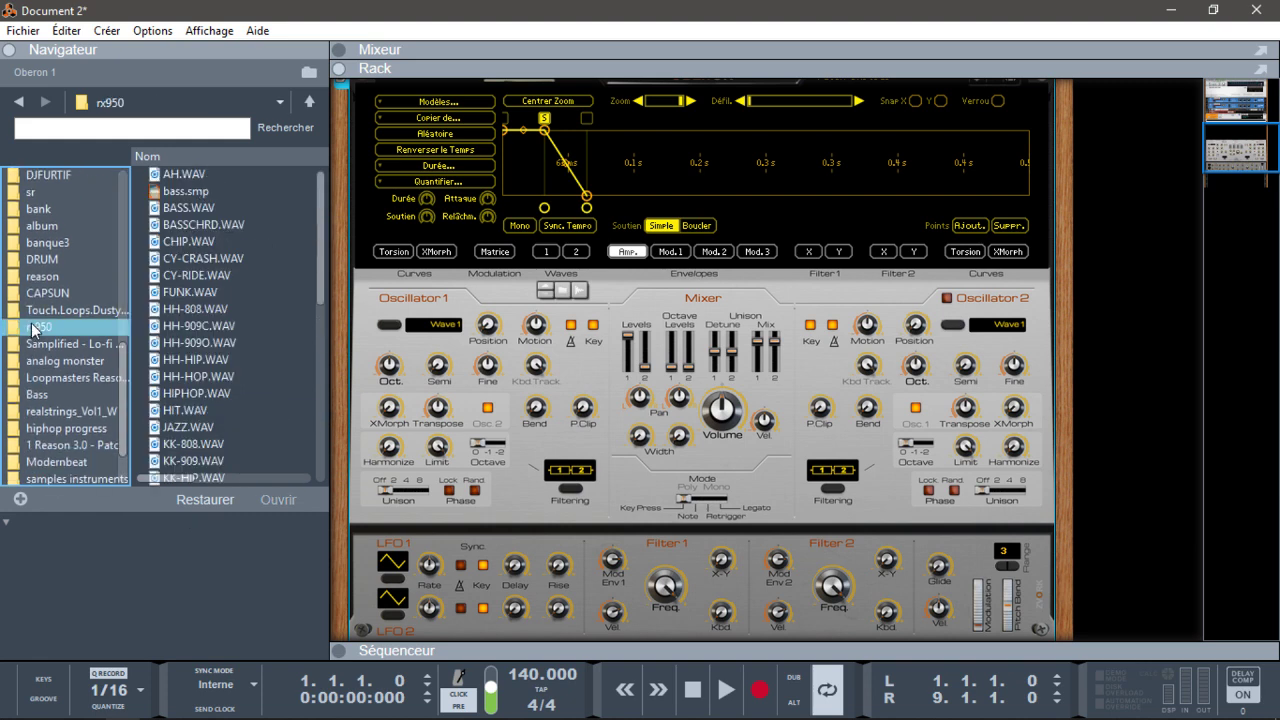
# - Load the AH.WAV sample into the Oberon and vary Oscillator 1's wave position and motion
pyautogui.click(193, 176)
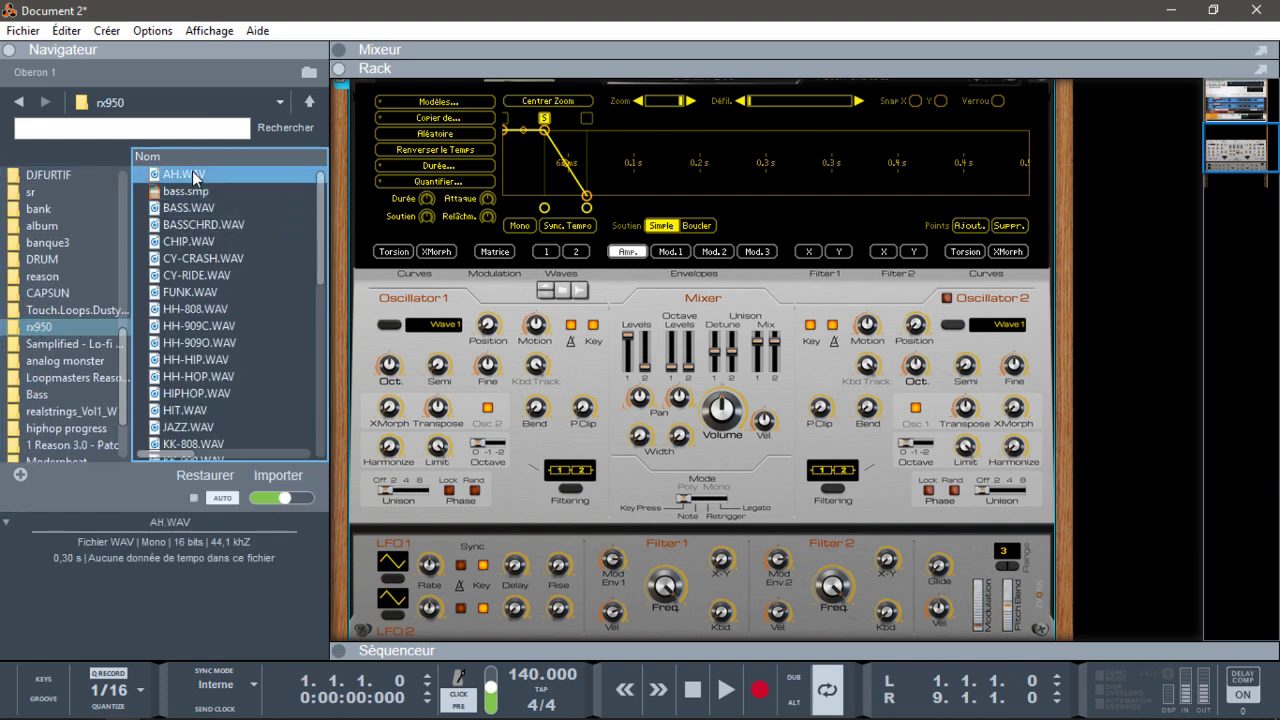
pyautogui.moveTo(193, 176); pyautogui.dragTo(571, 291)
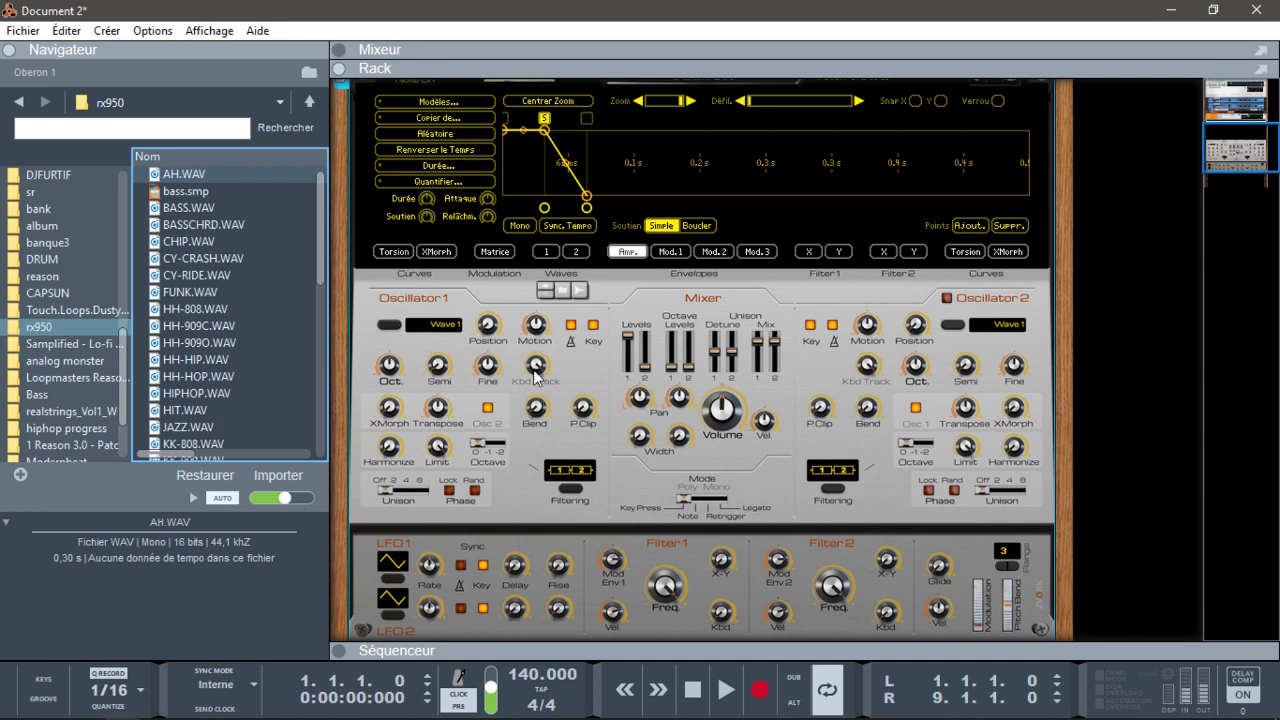
pyautogui.moveTo(486, 322); pyautogui.dragTo(482, 66)
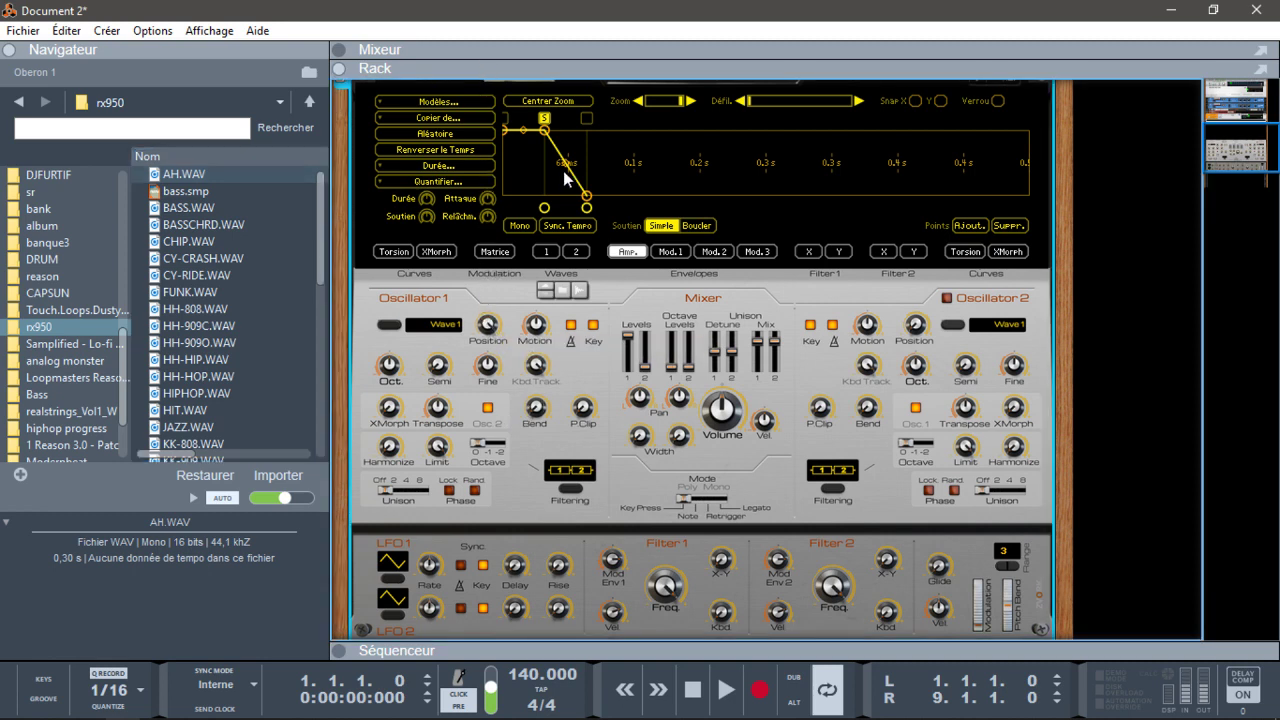
pyautogui.moveTo(536, 321); pyautogui.dragTo(541, 180)
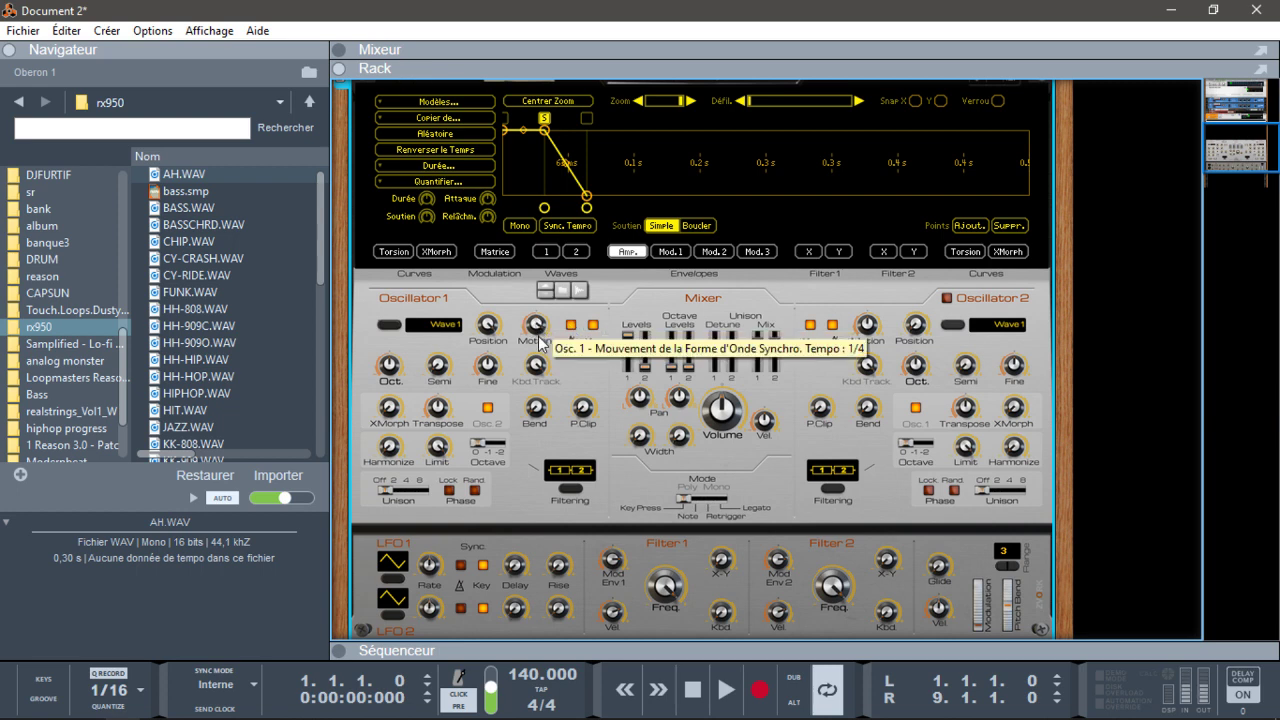
pyautogui.moveTo(540, 343); pyautogui.dragTo(551, 361)
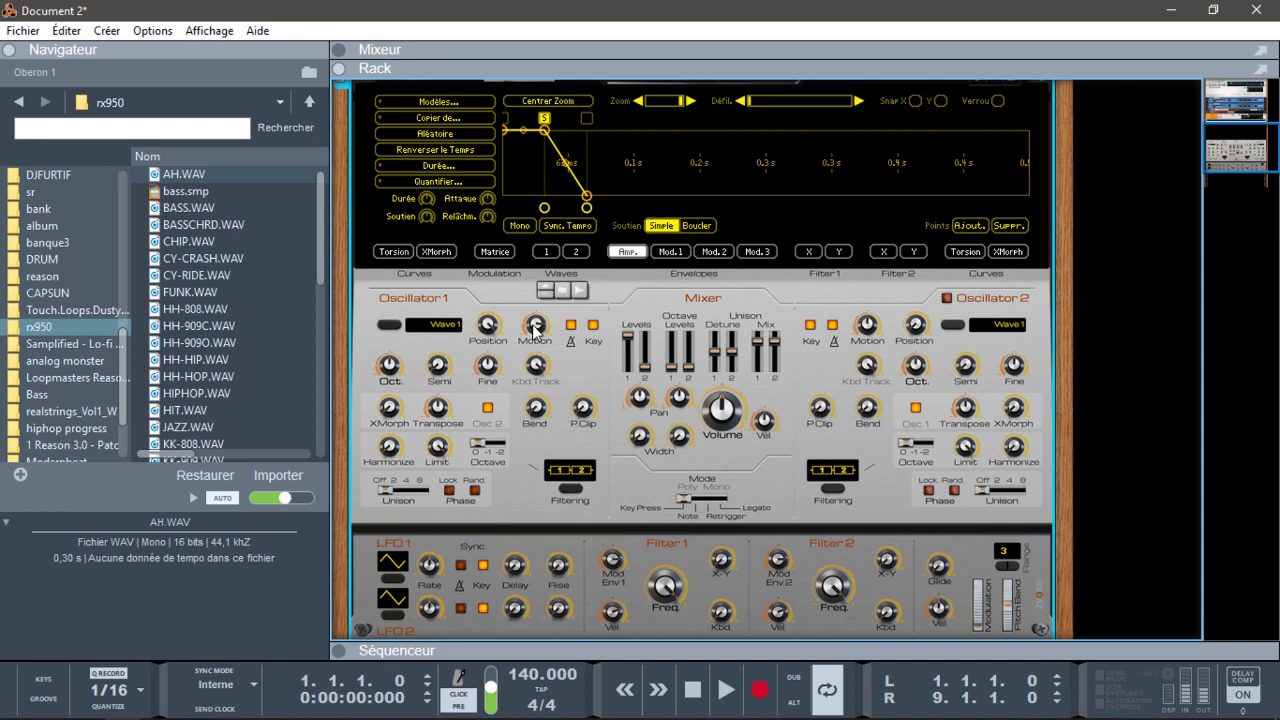
pyautogui.moveTo(534, 330); pyautogui.dragTo(525, 308)
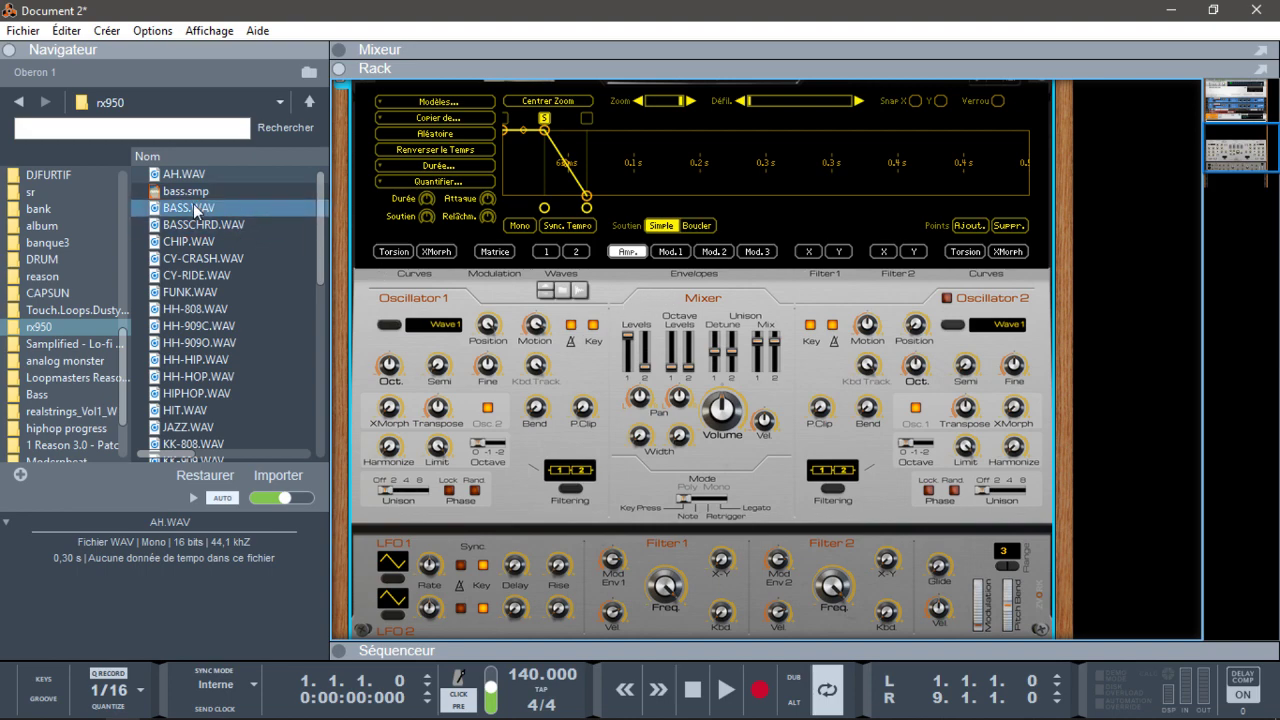
# - Load the BASS.WAV sample from the rx950 folder into the Oberon
pyautogui.moveTo(195, 210); pyautogui.dragTo(566, 291)
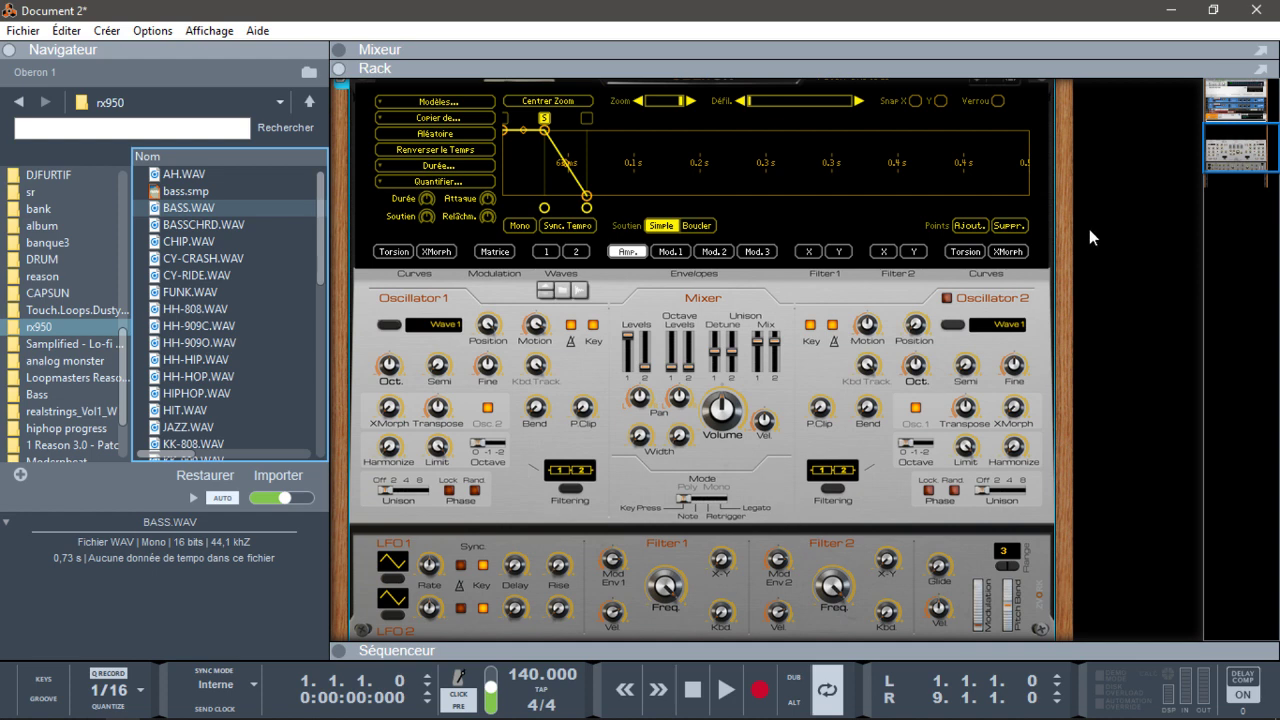
# - Switch to Chrome and look over the Oberon Synthesizer product page in the Propellerhead shop
pyautogui.click(608, 706)
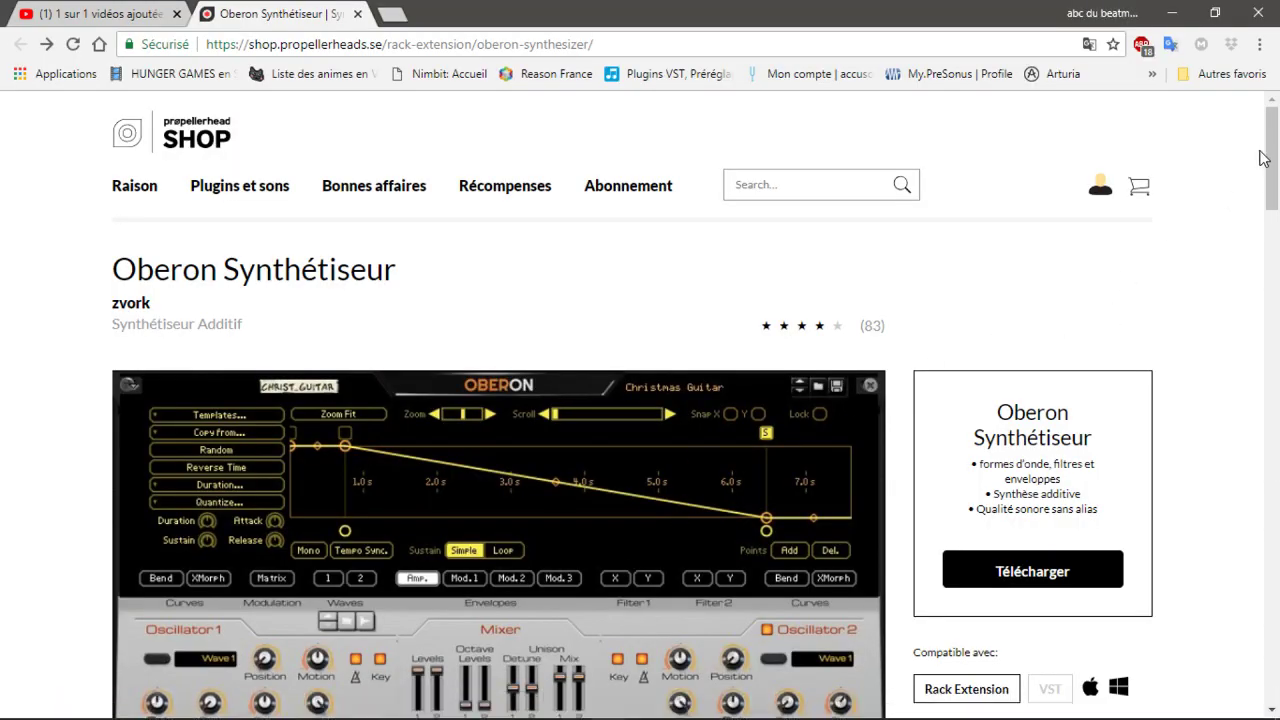
pyautogui.moveTo(1268, 152); pyautogui.dragTo(1273, 196)
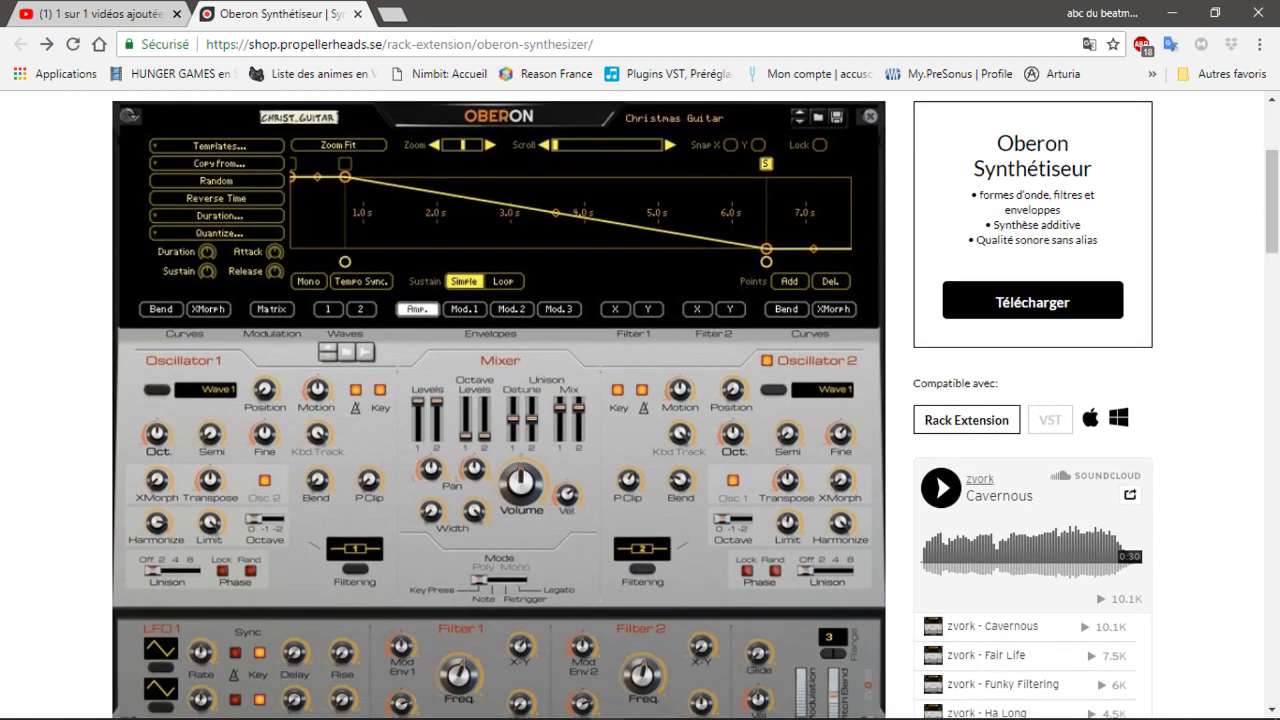